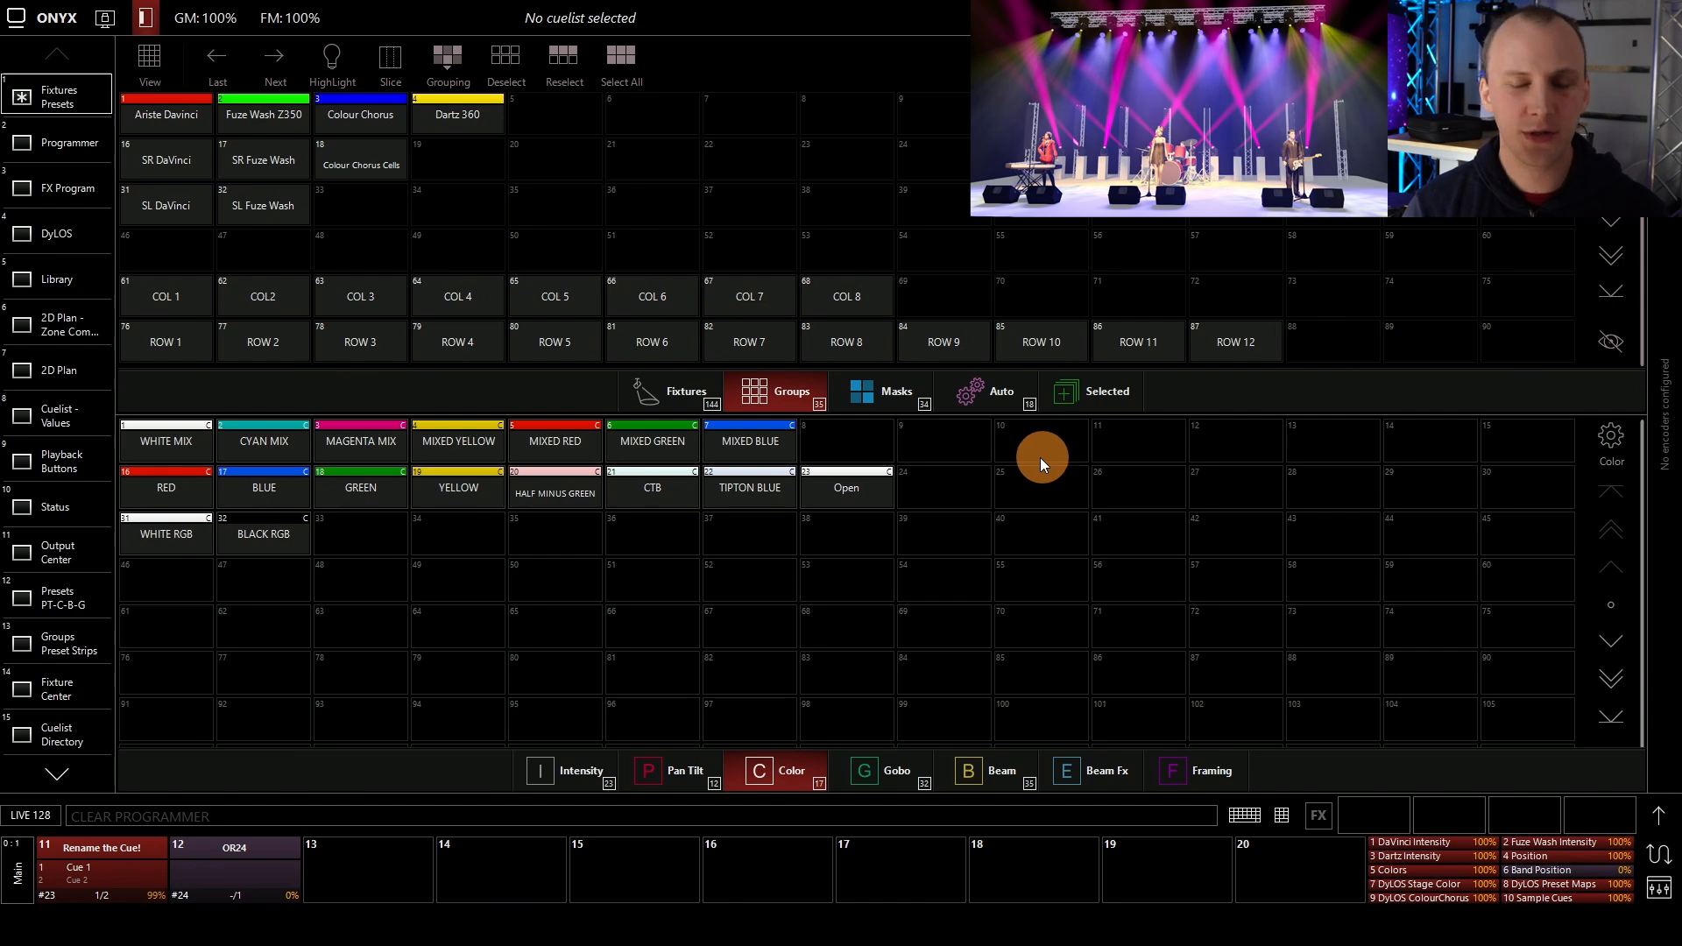
left_click(776, 344)
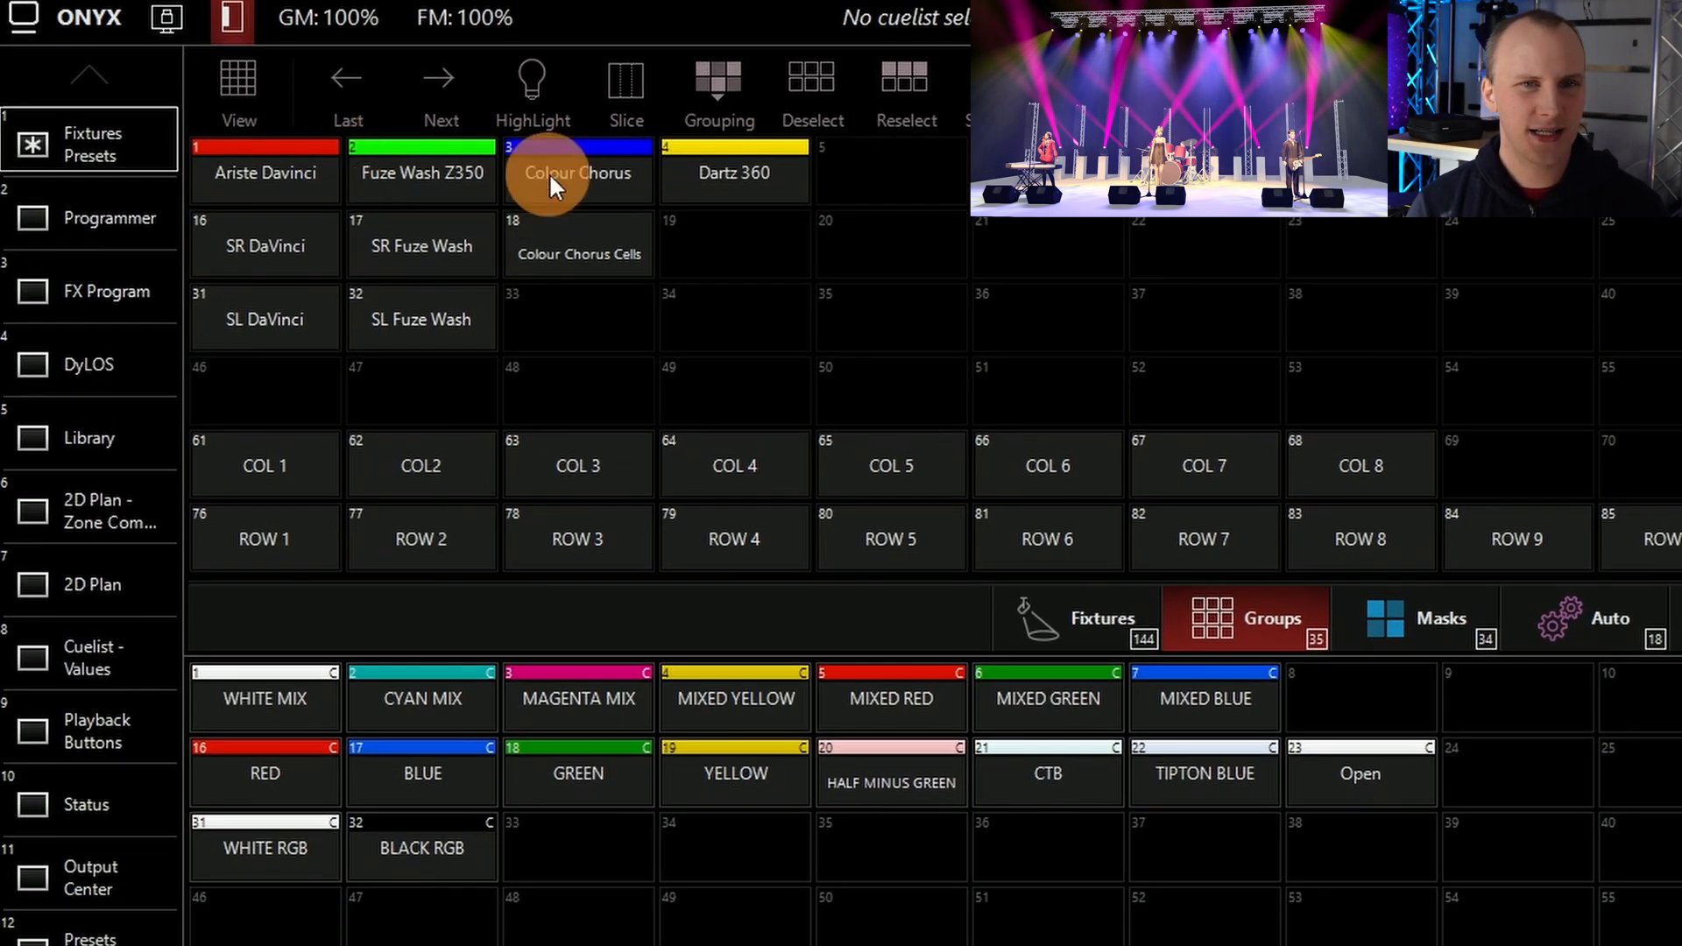
left_click(478, 168)
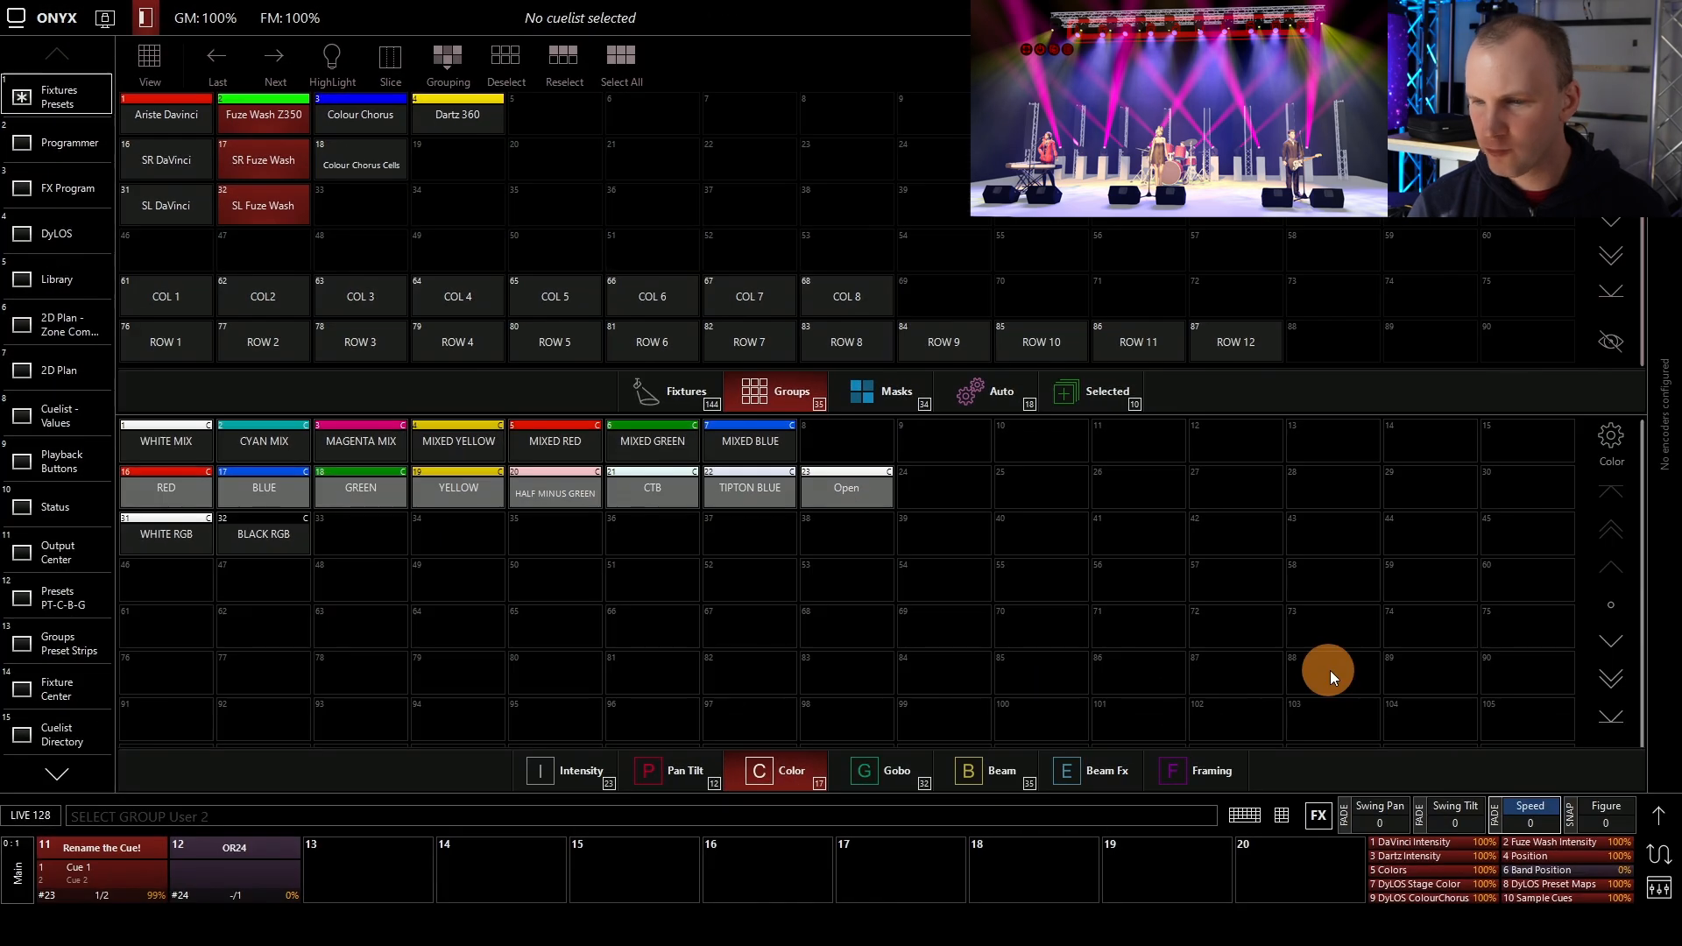
left_click(1658, 817)
left_click(833, 333)
left_click(276, 162)
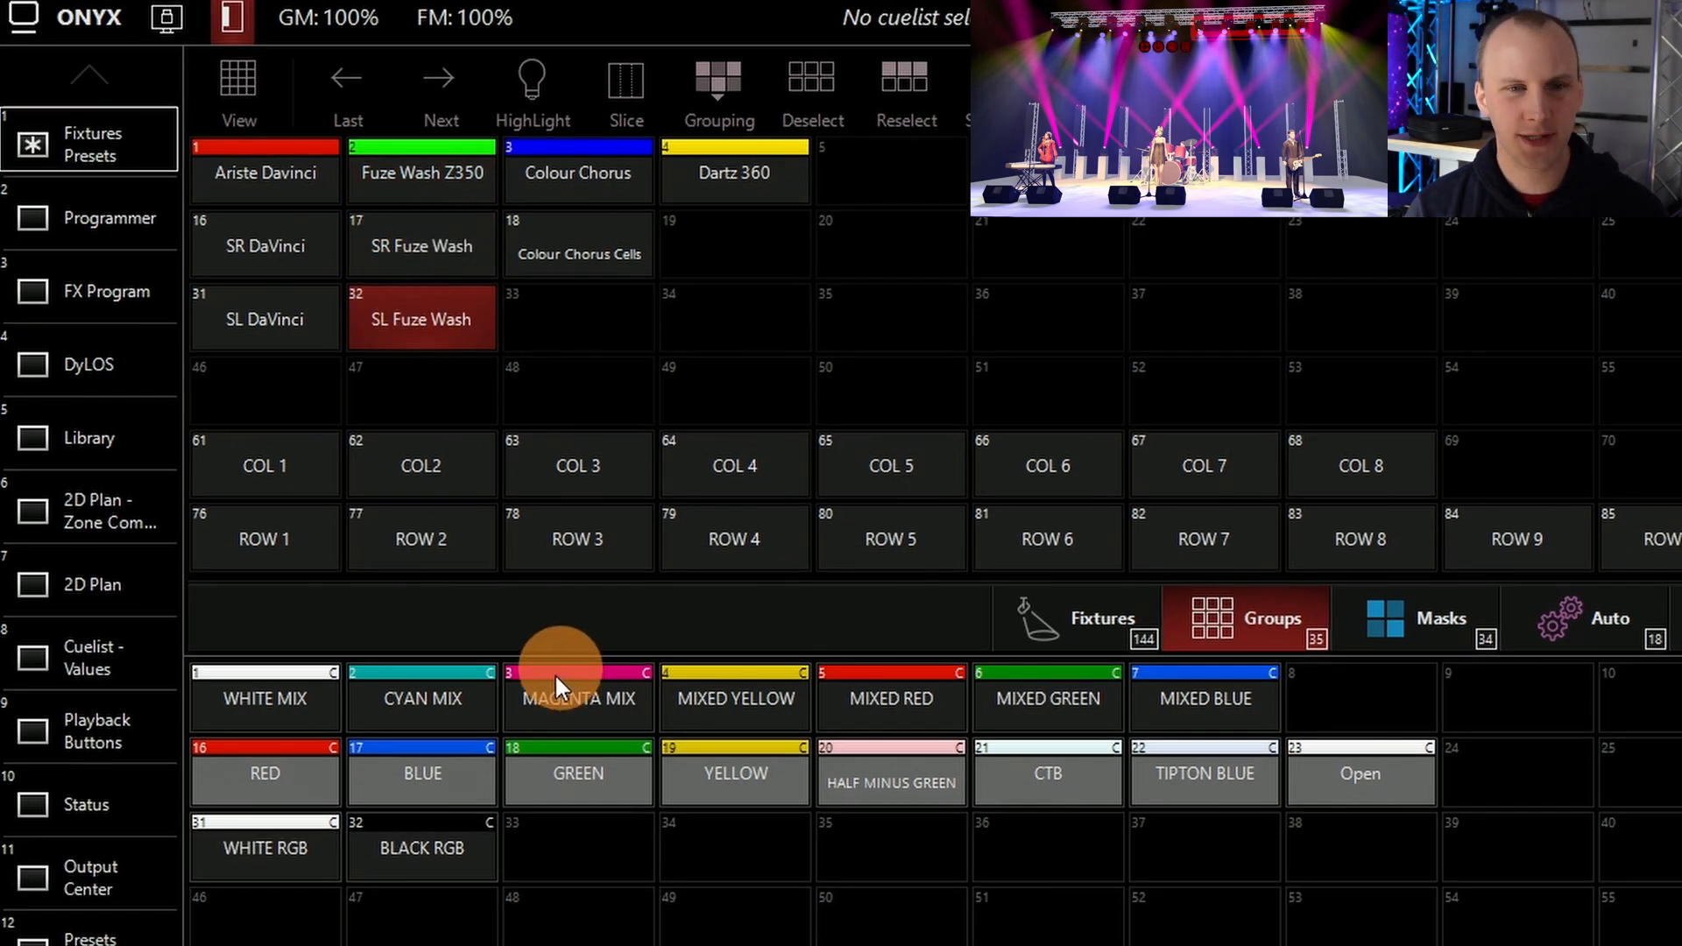
left_click(275, 698)
left_click(245, 247)
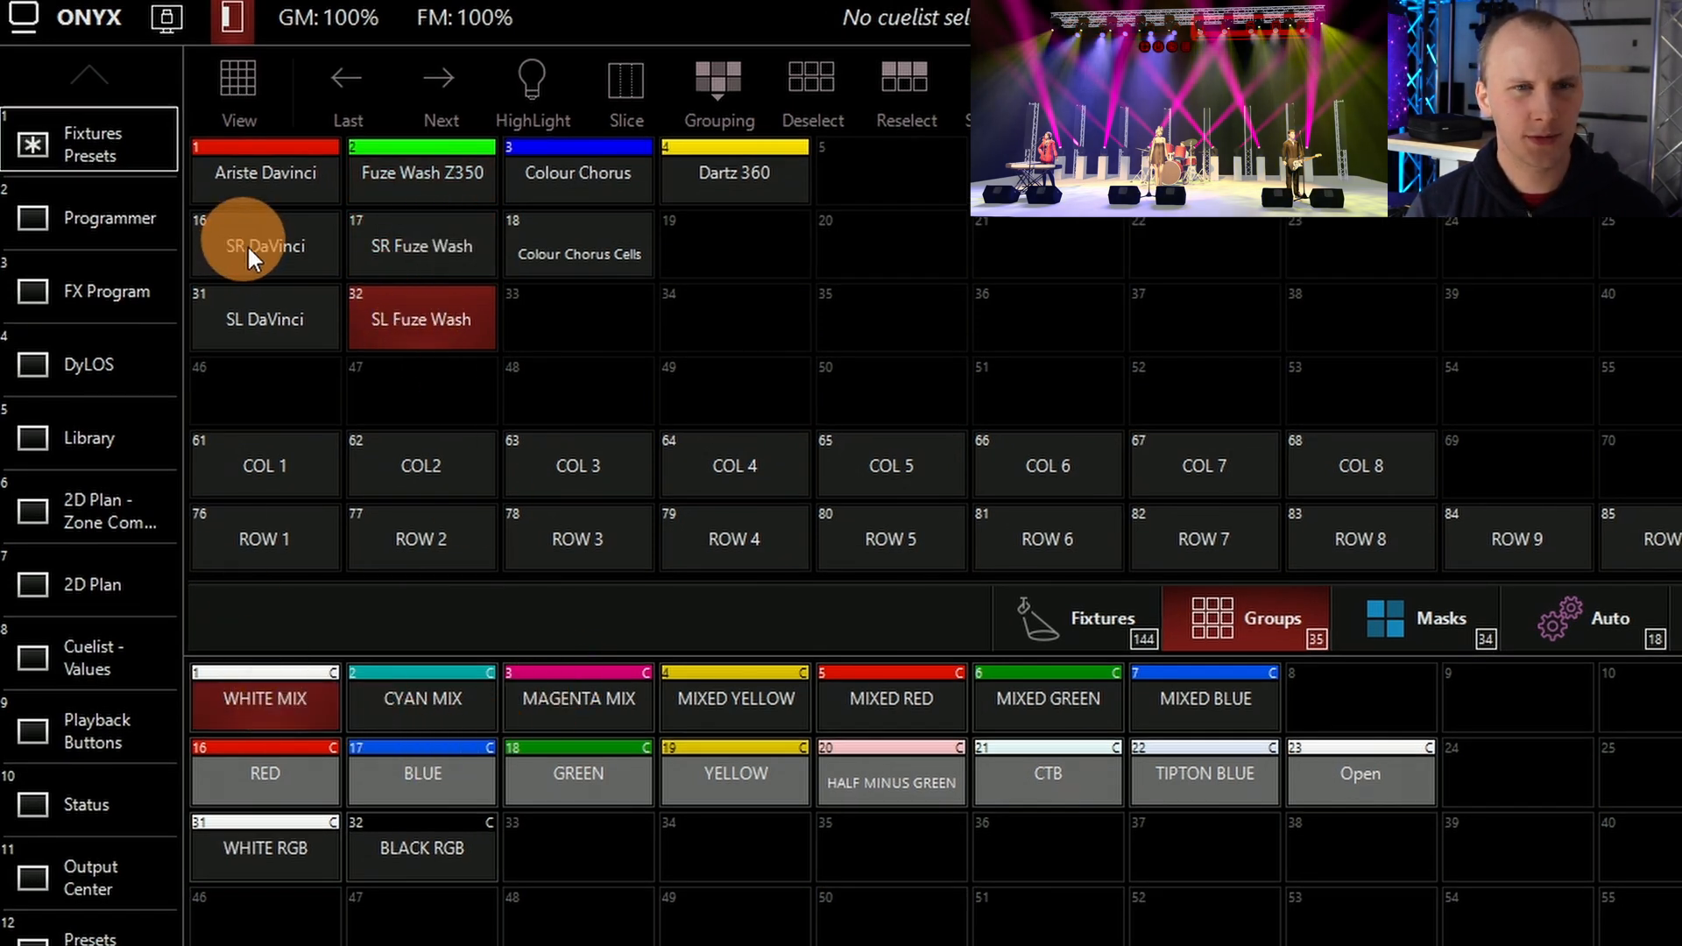
left_click(269, 318)
left_click(469, 320)
left_click(1115, 696)
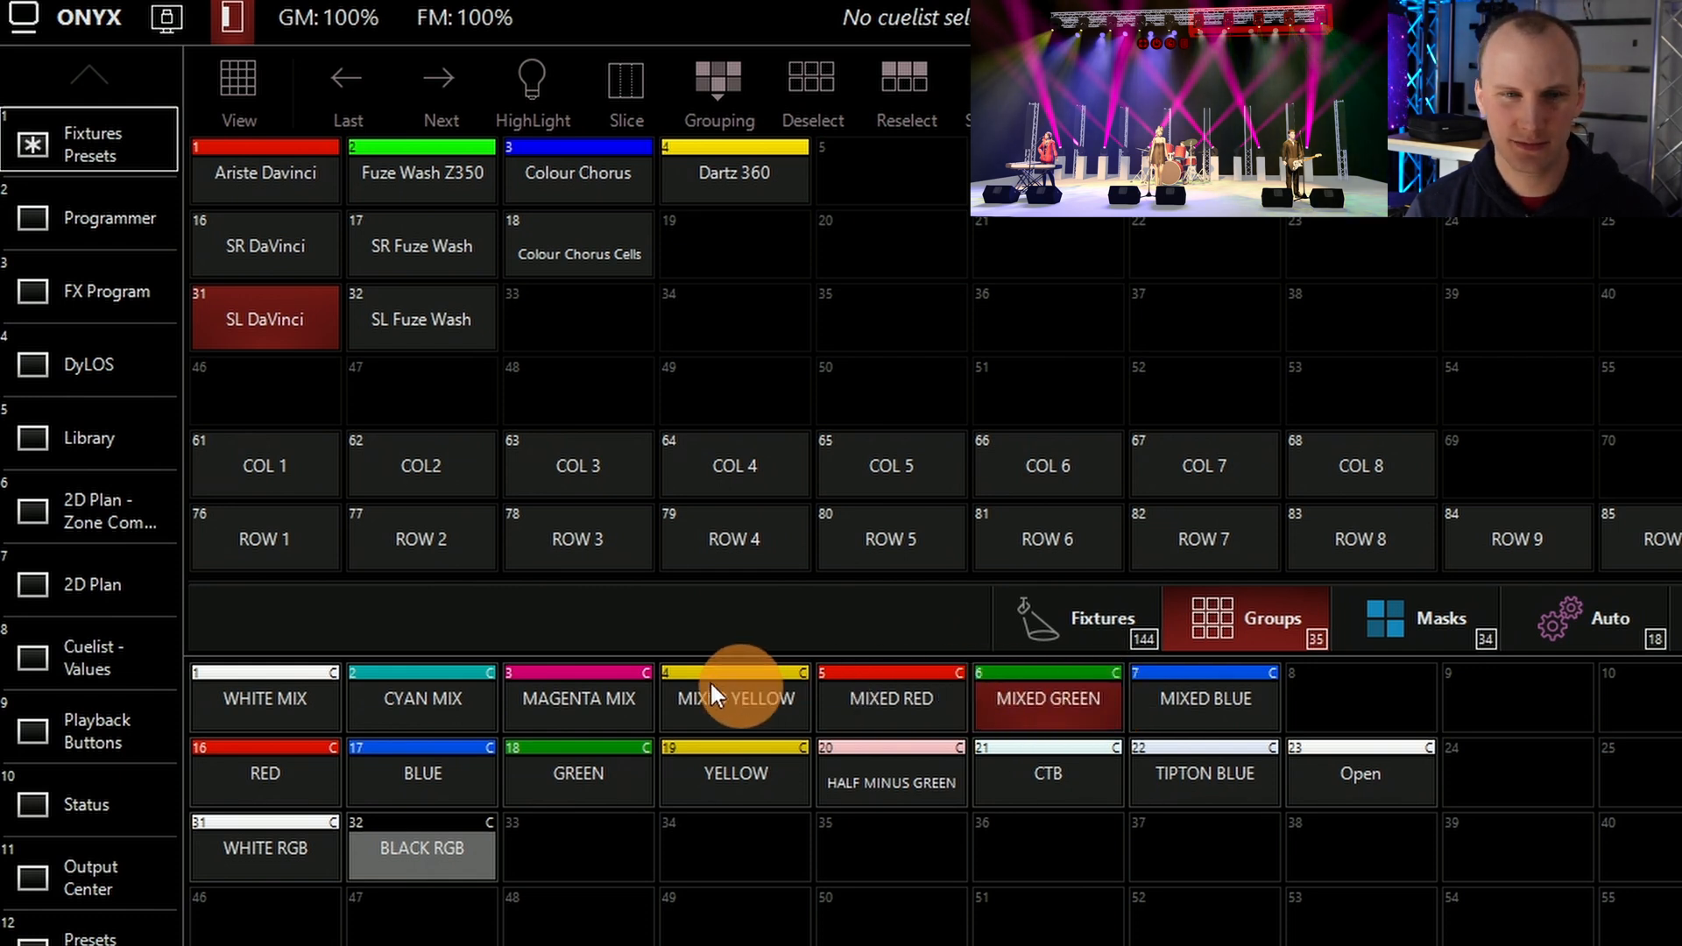
left_click(587, 692)
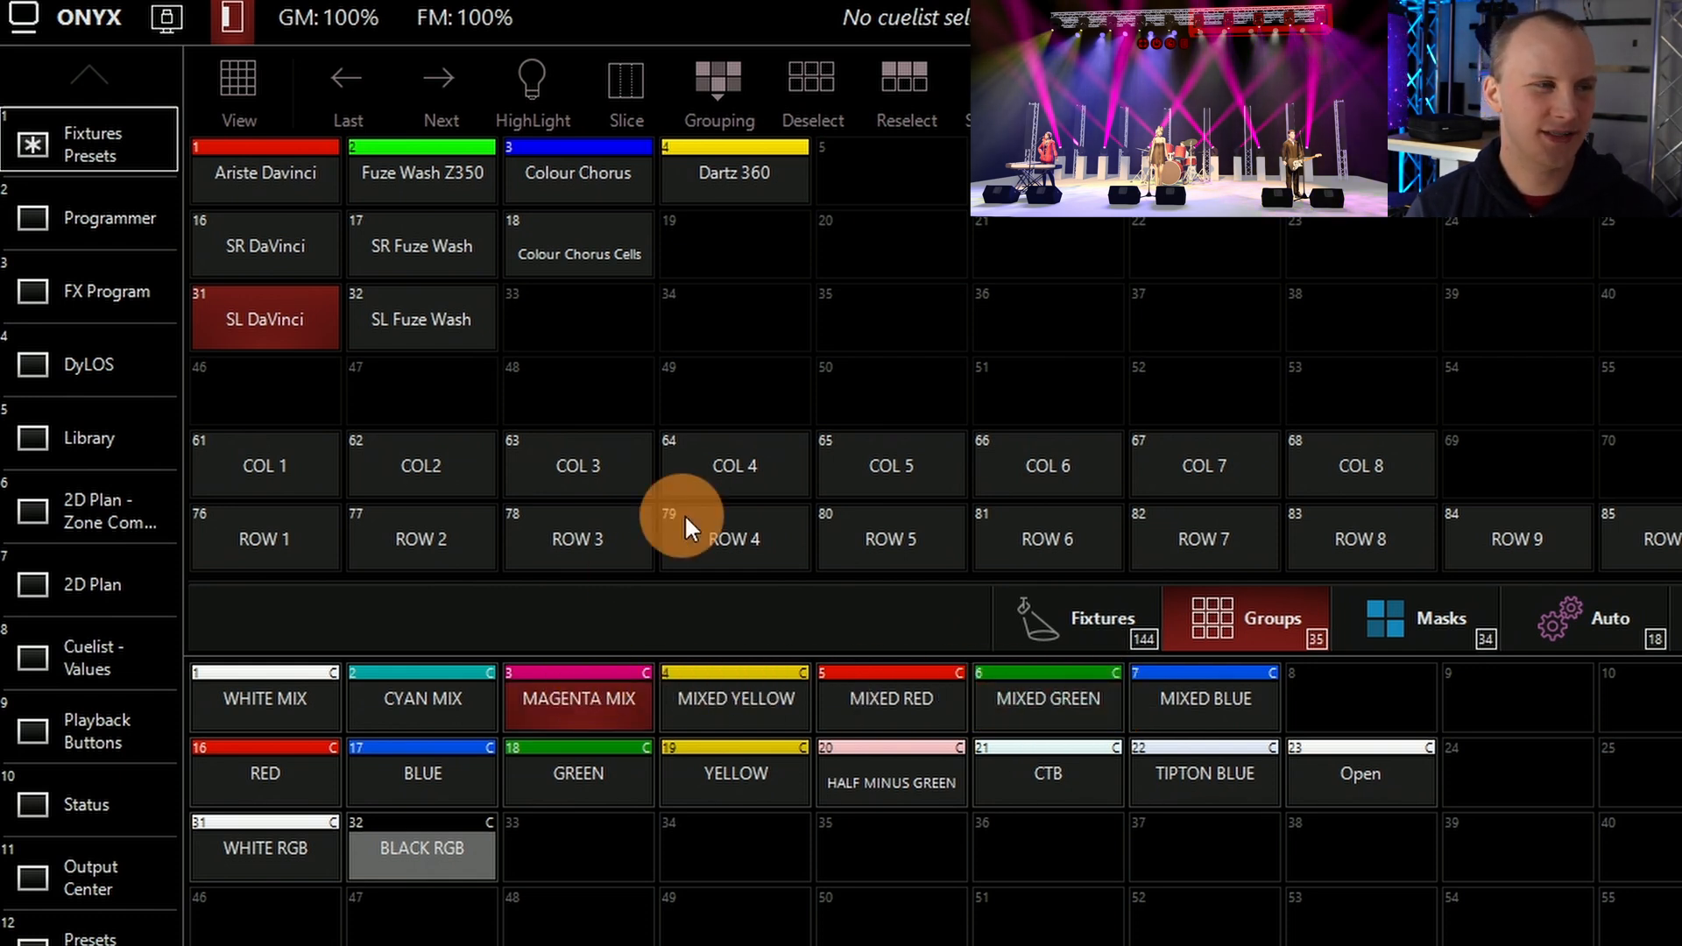
left_click(405, 317)
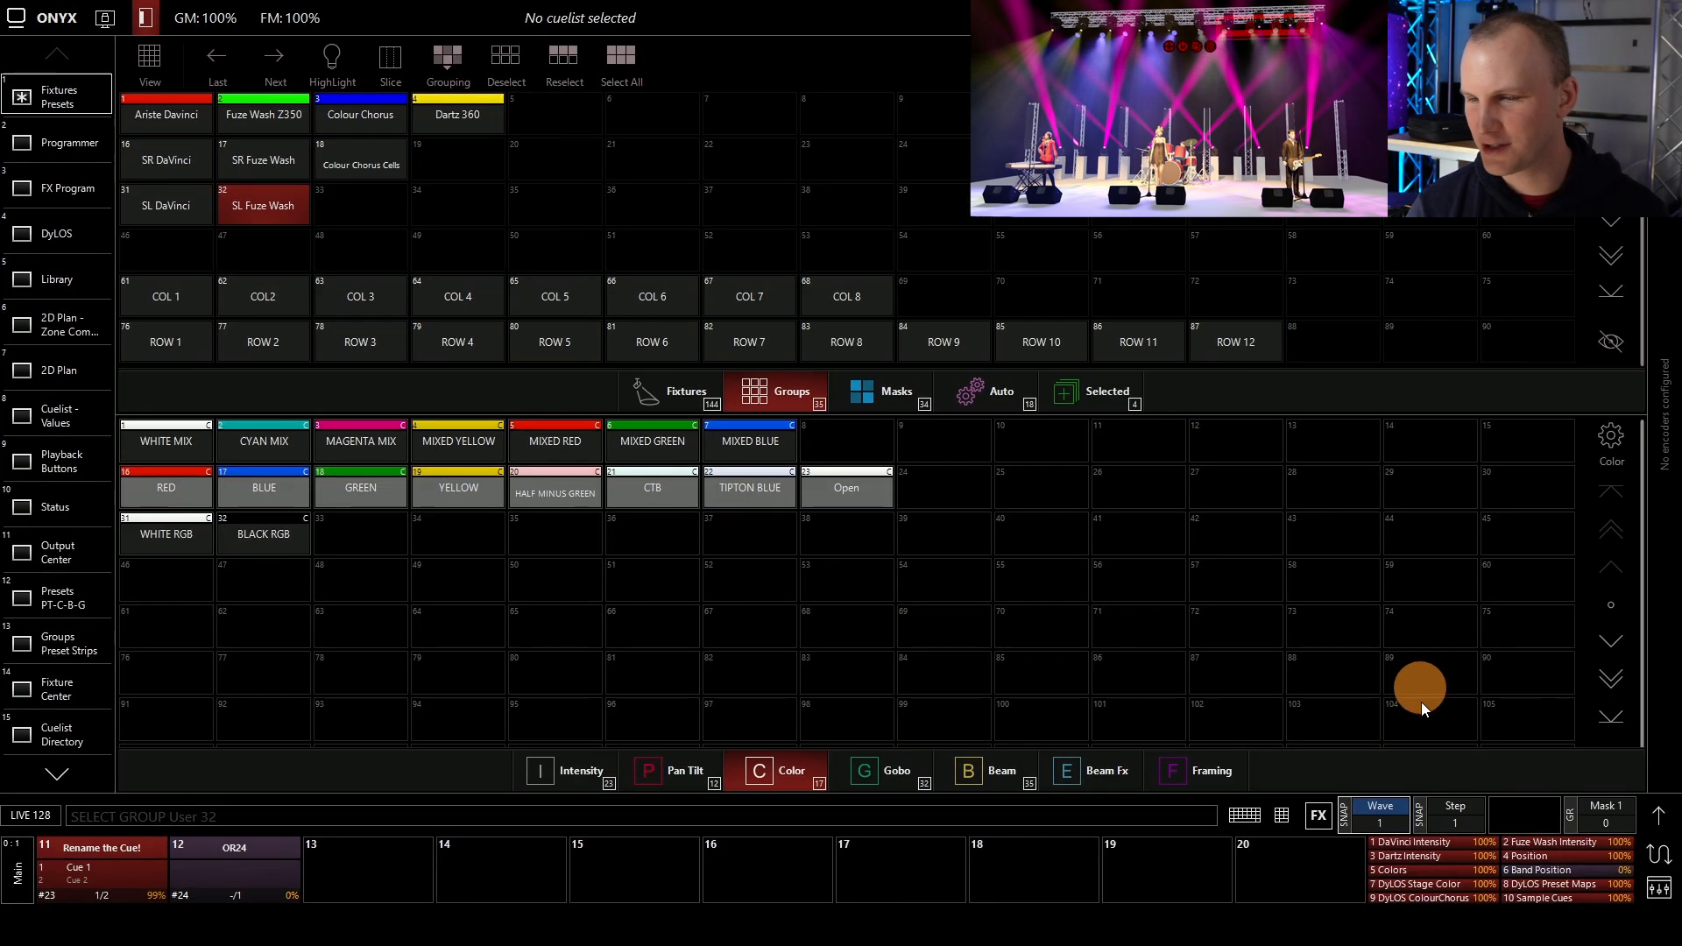
left_click(1282, 816)
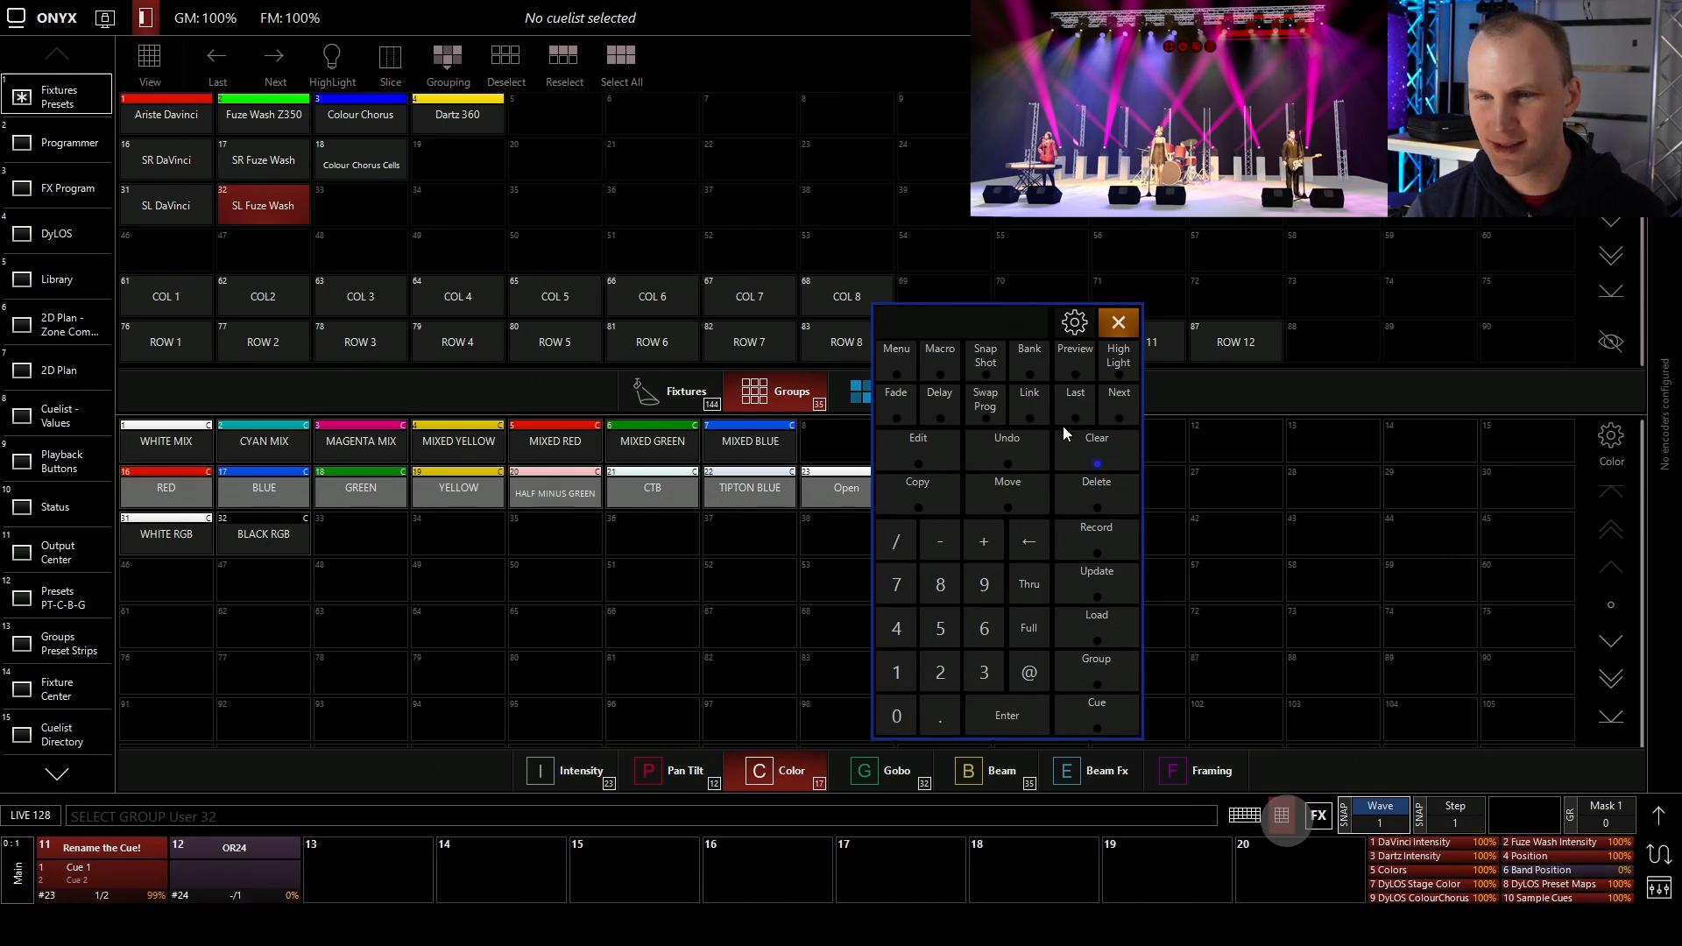
left_click(1094, 455)
Apply the White Mix color preset to the SR Fuze Wash group and Magenta Mix to the SL Fuze Wash group
left_click(256, 165)
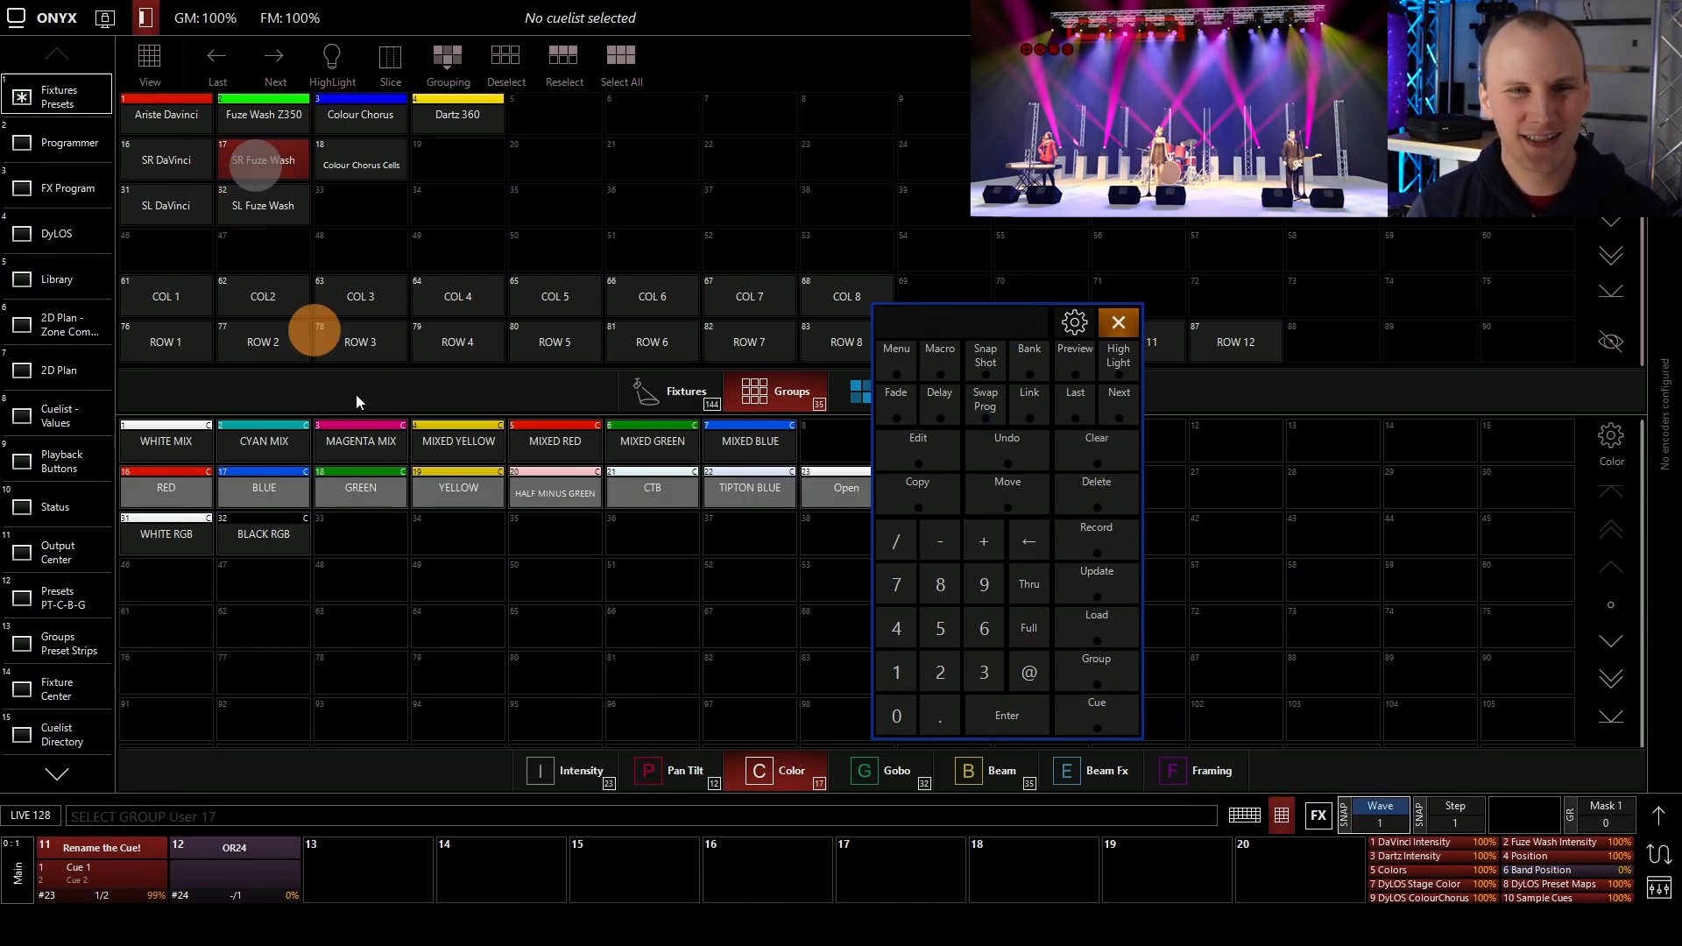
left_click(226, 128)
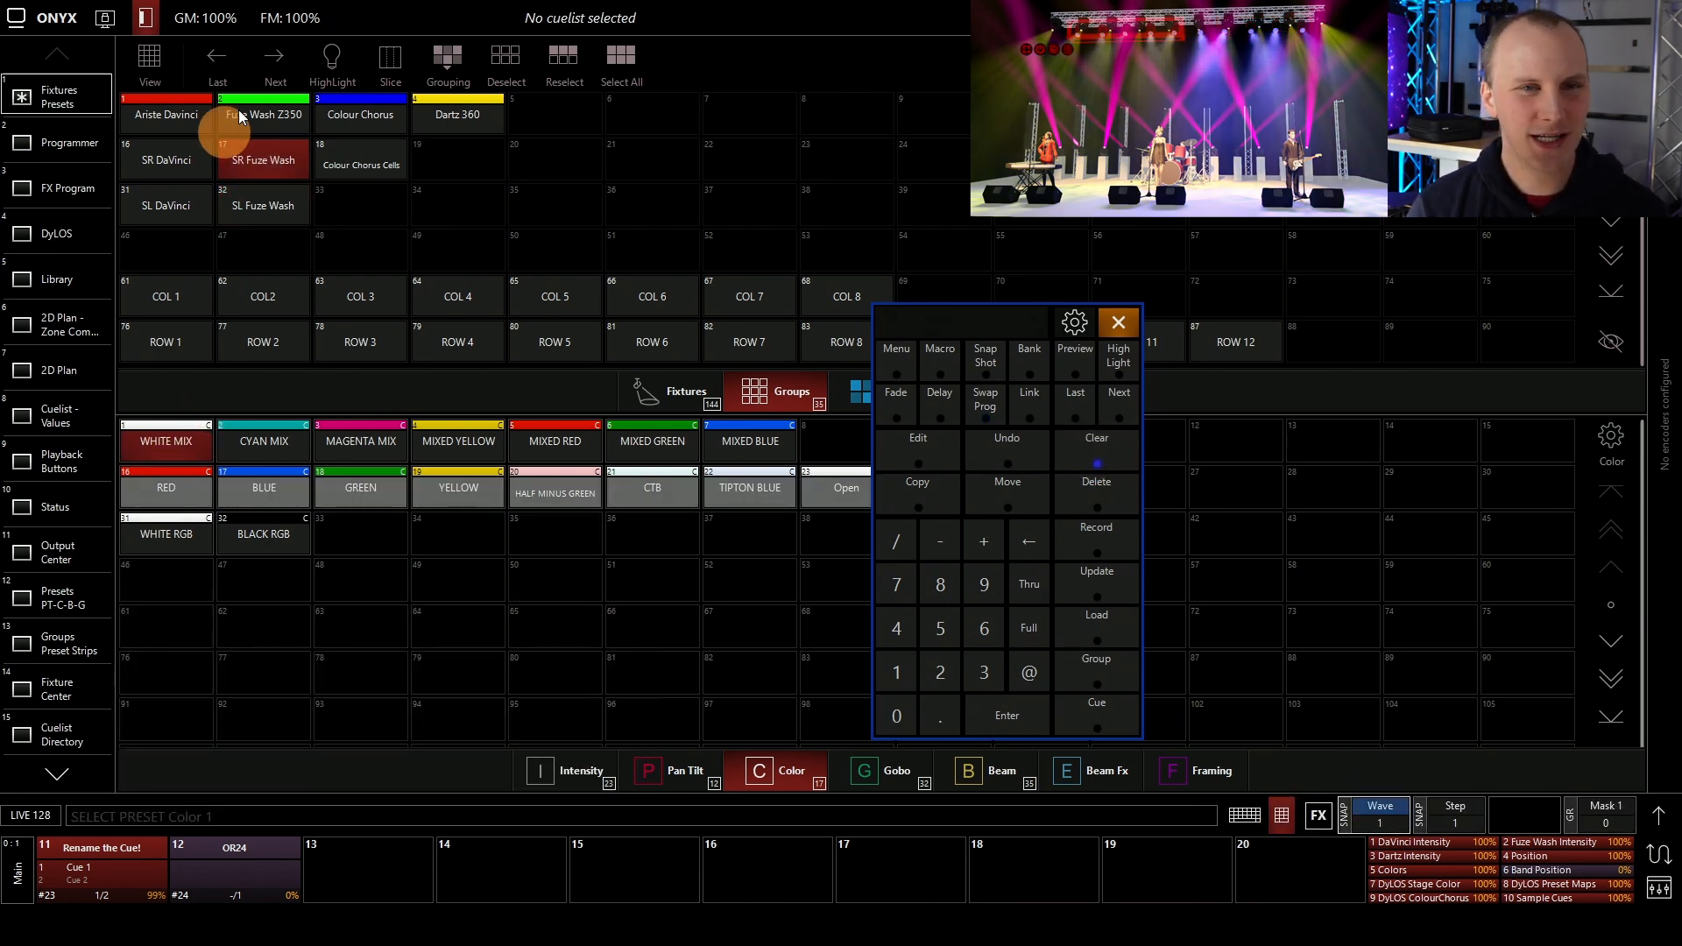
left_click(267, 196)
left_click(358, 455)
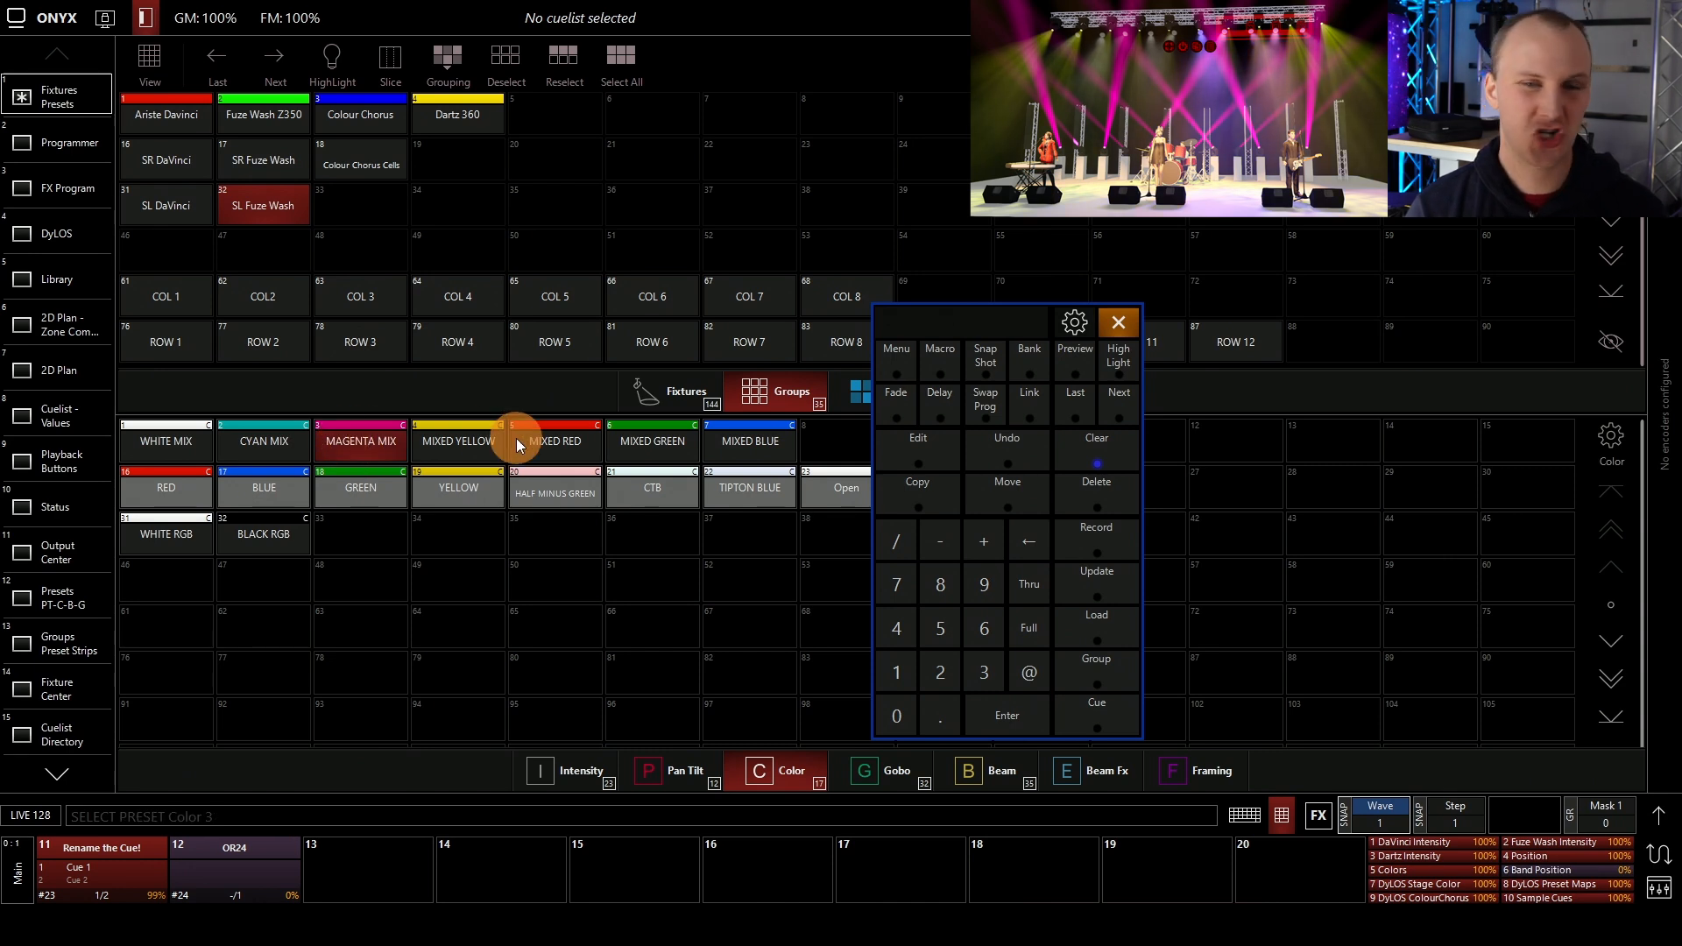
Record the current look as the first cue of a new chase on playback 13
left_click(1087, 538)
left_click(636, 666)
left_click(356, 880)
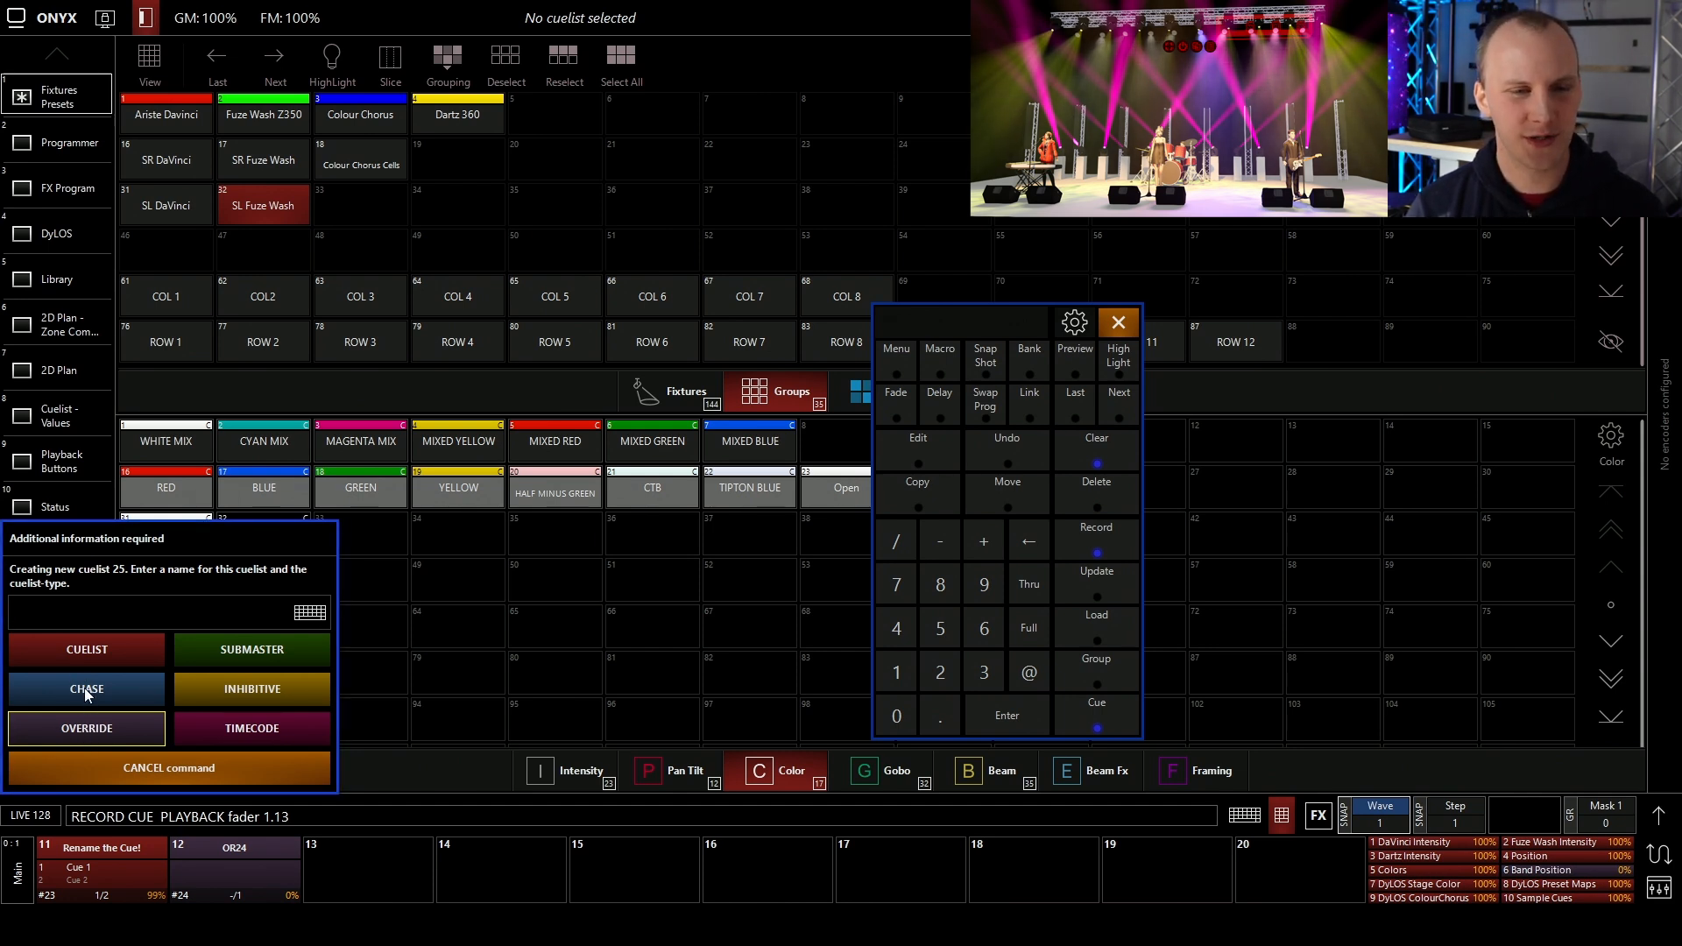
left_click(86, 690)
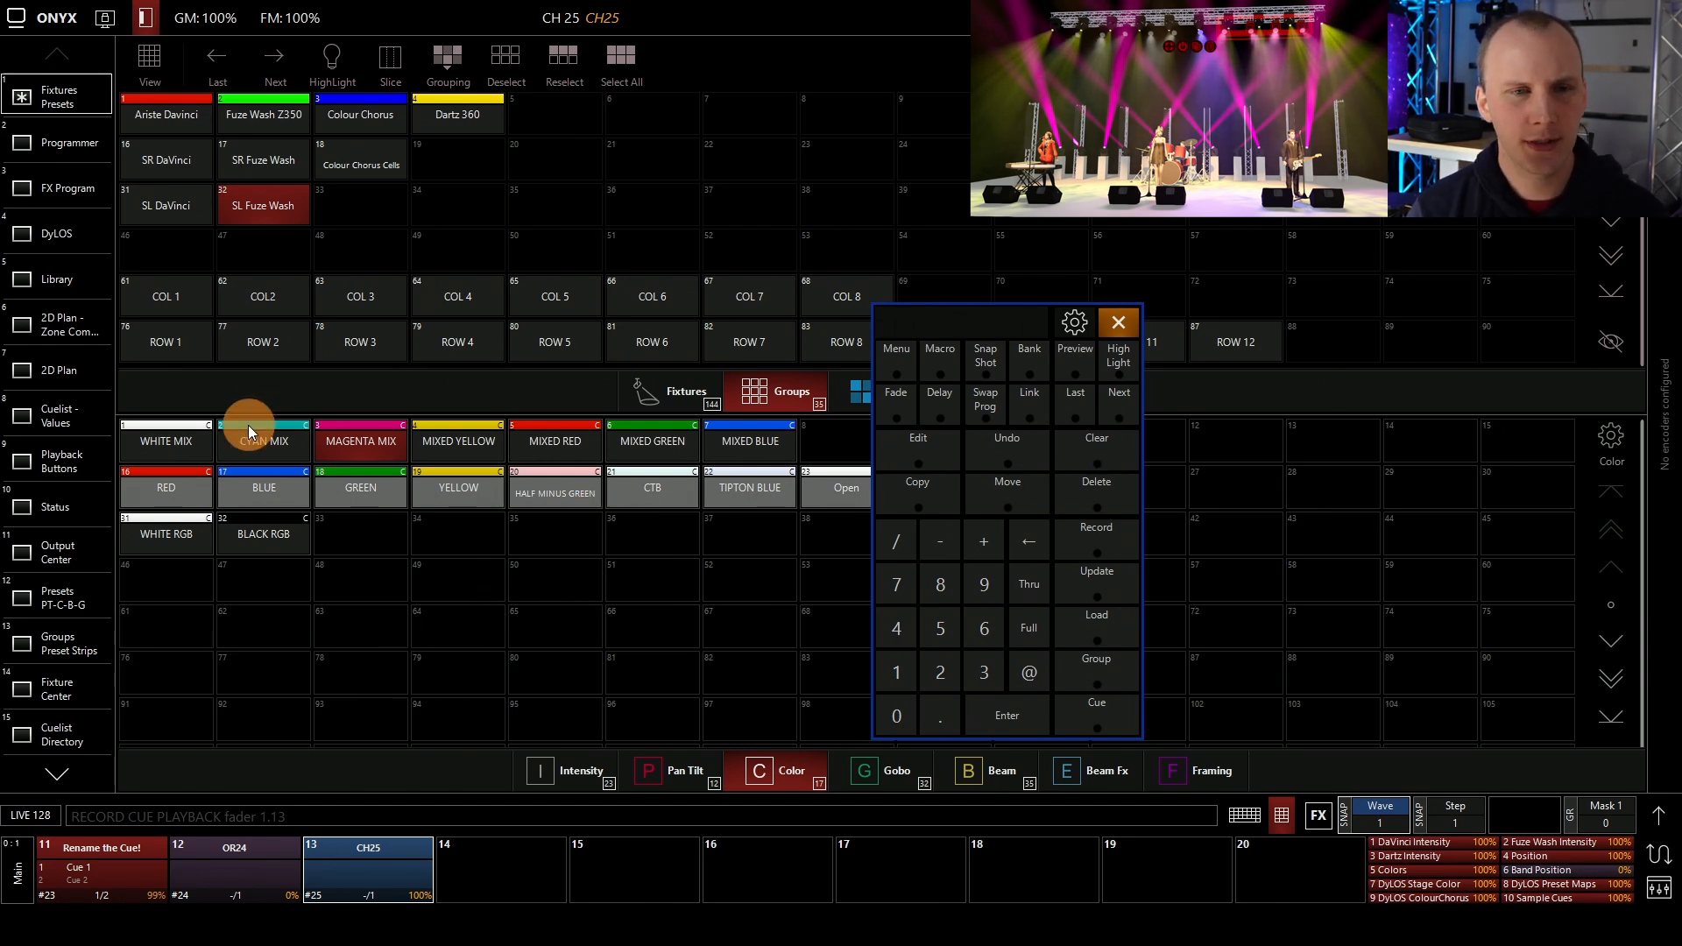
Swap the wash colors, giving SL Fuze Wash the White Mix preset and SR Fuze Wash the Magenta Mix preset
left_click(159, 436)
left_click(252, 156)
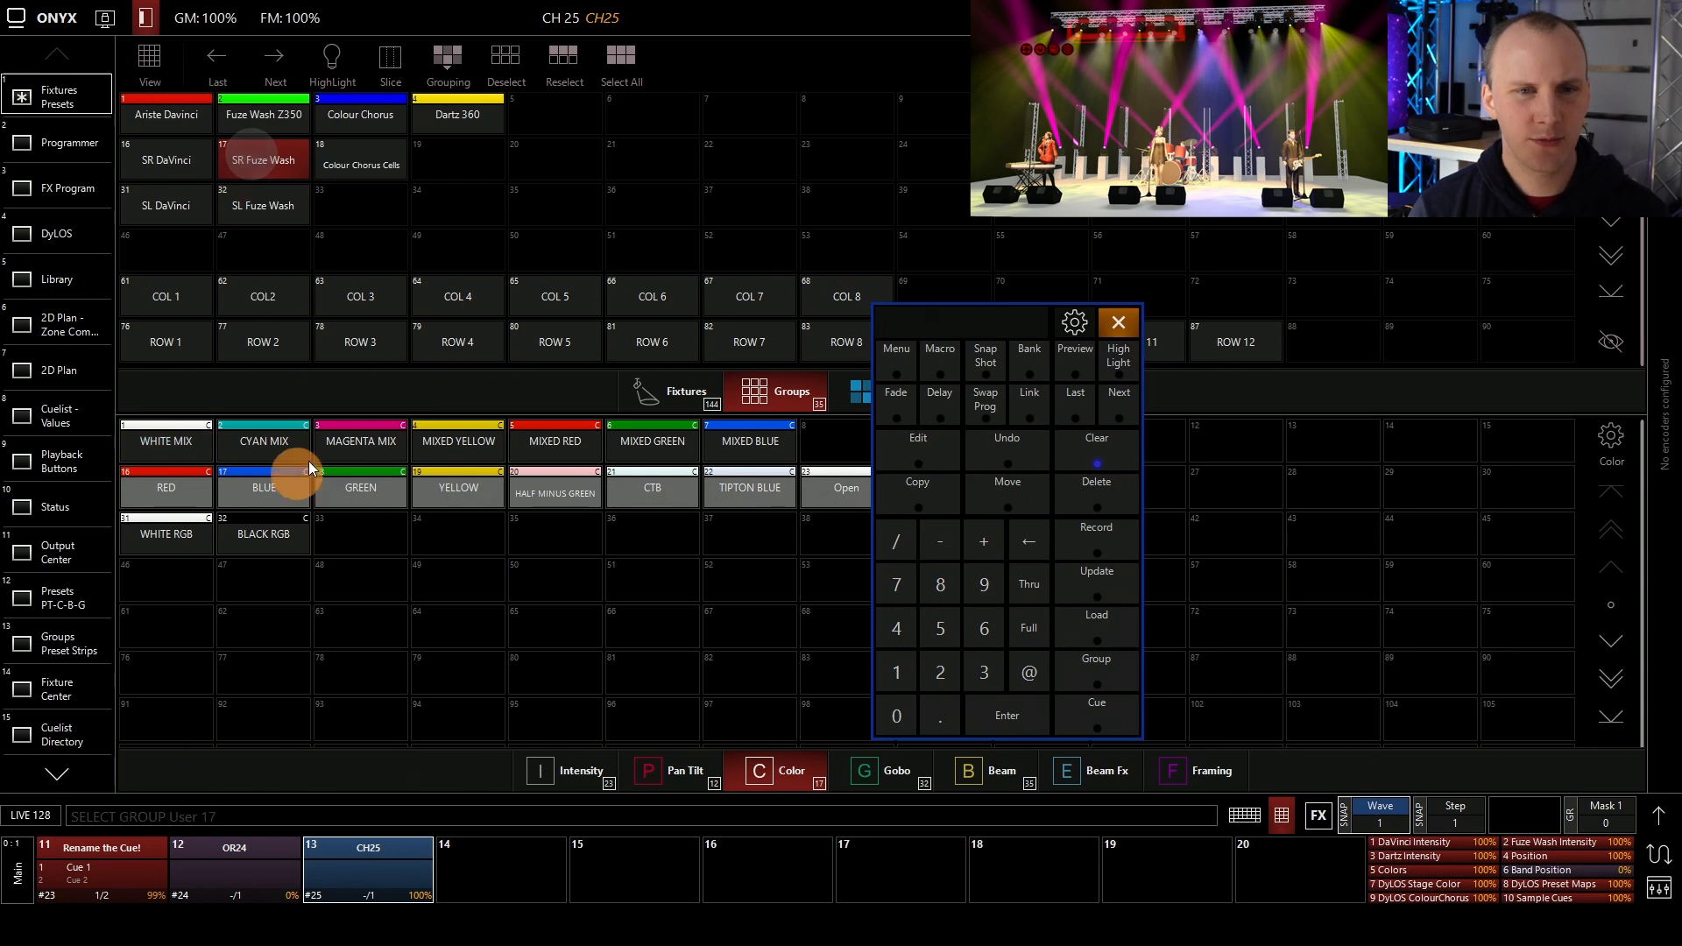
left_click(341, 443)
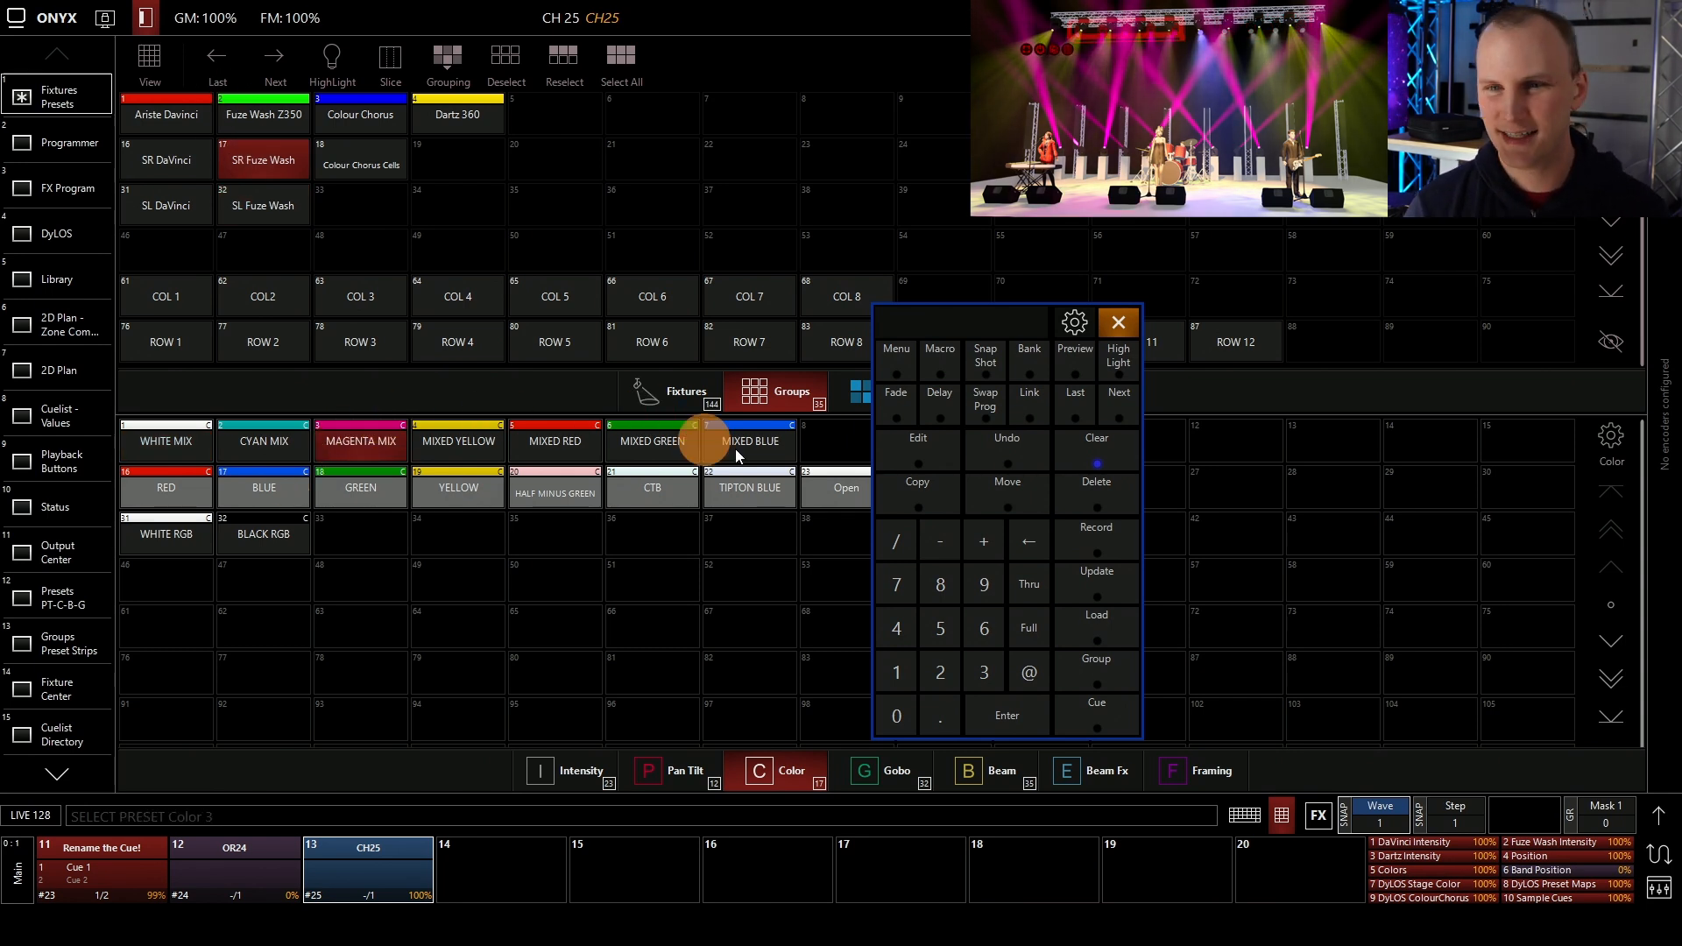
Record the swapped colors as the second cue of the chase on playback 13 and clear the programmer
left_click(117, 879)
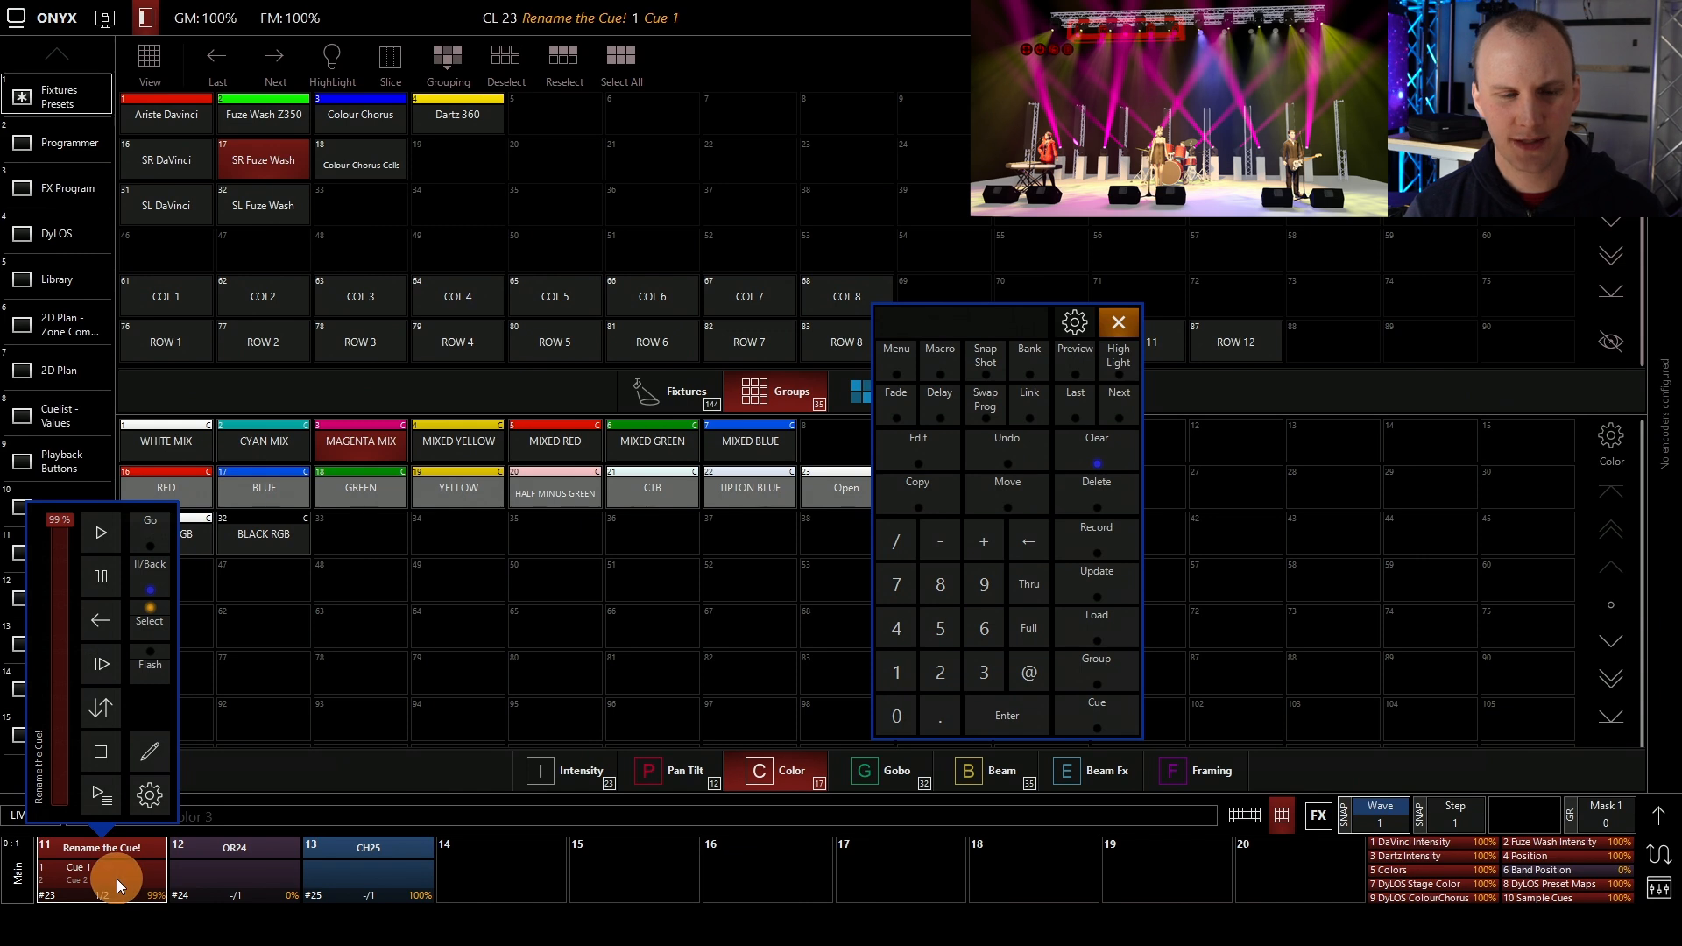
left_click(362, 692)
left_click(1098, 537)
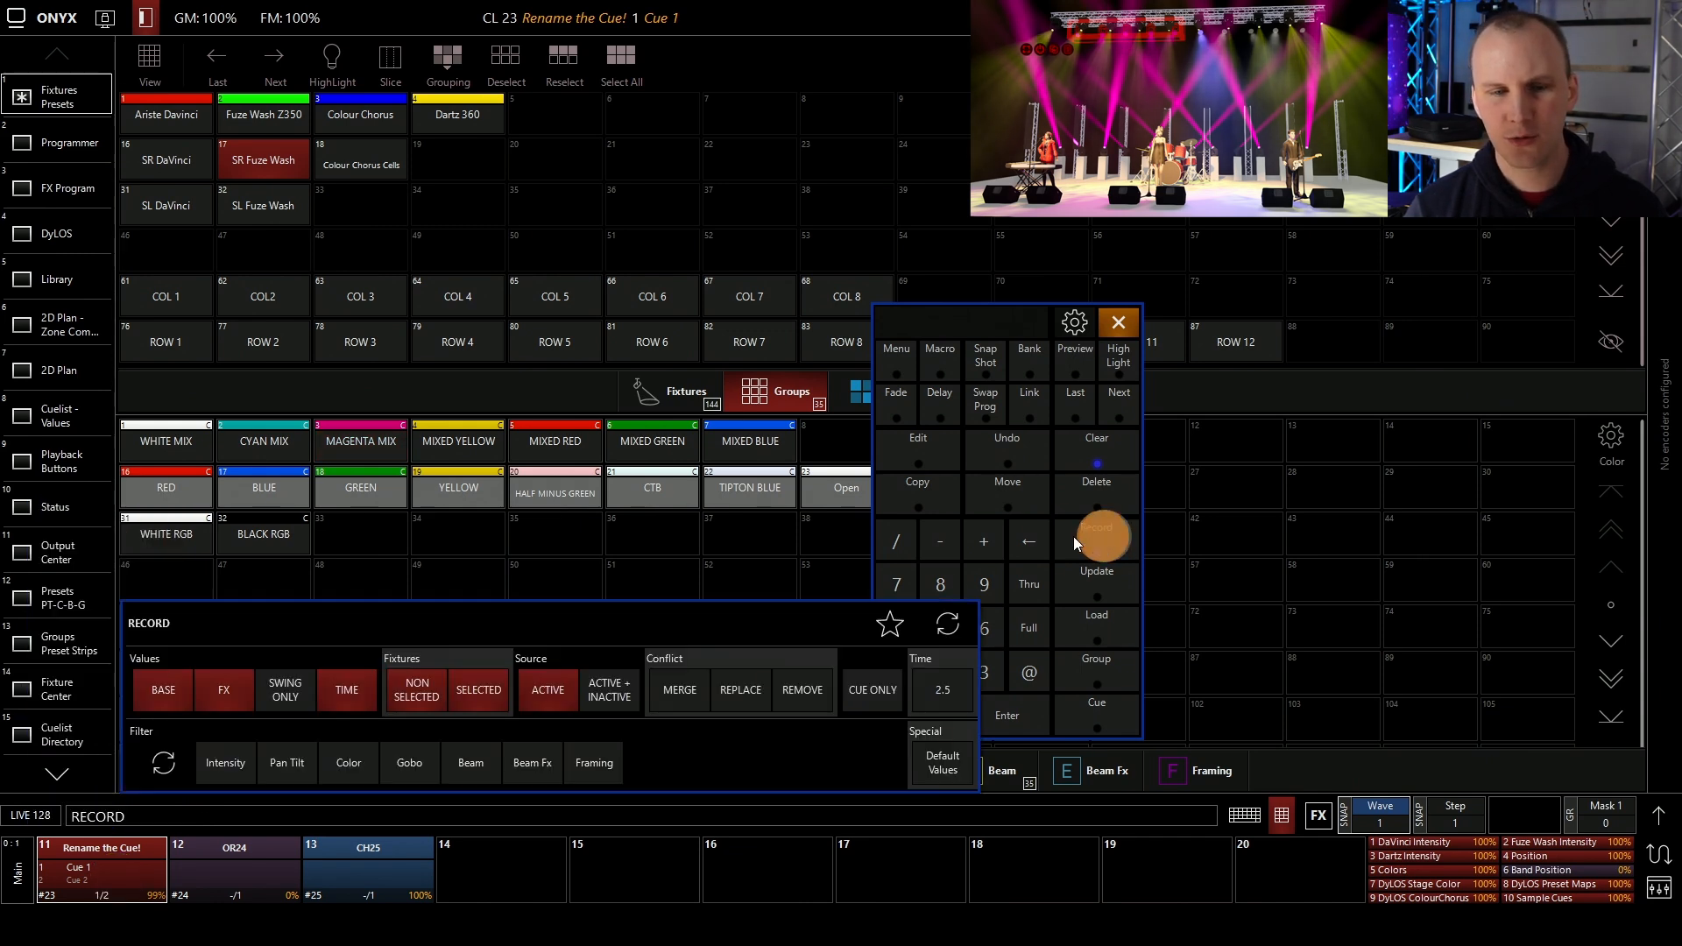
left_click(398, 865)
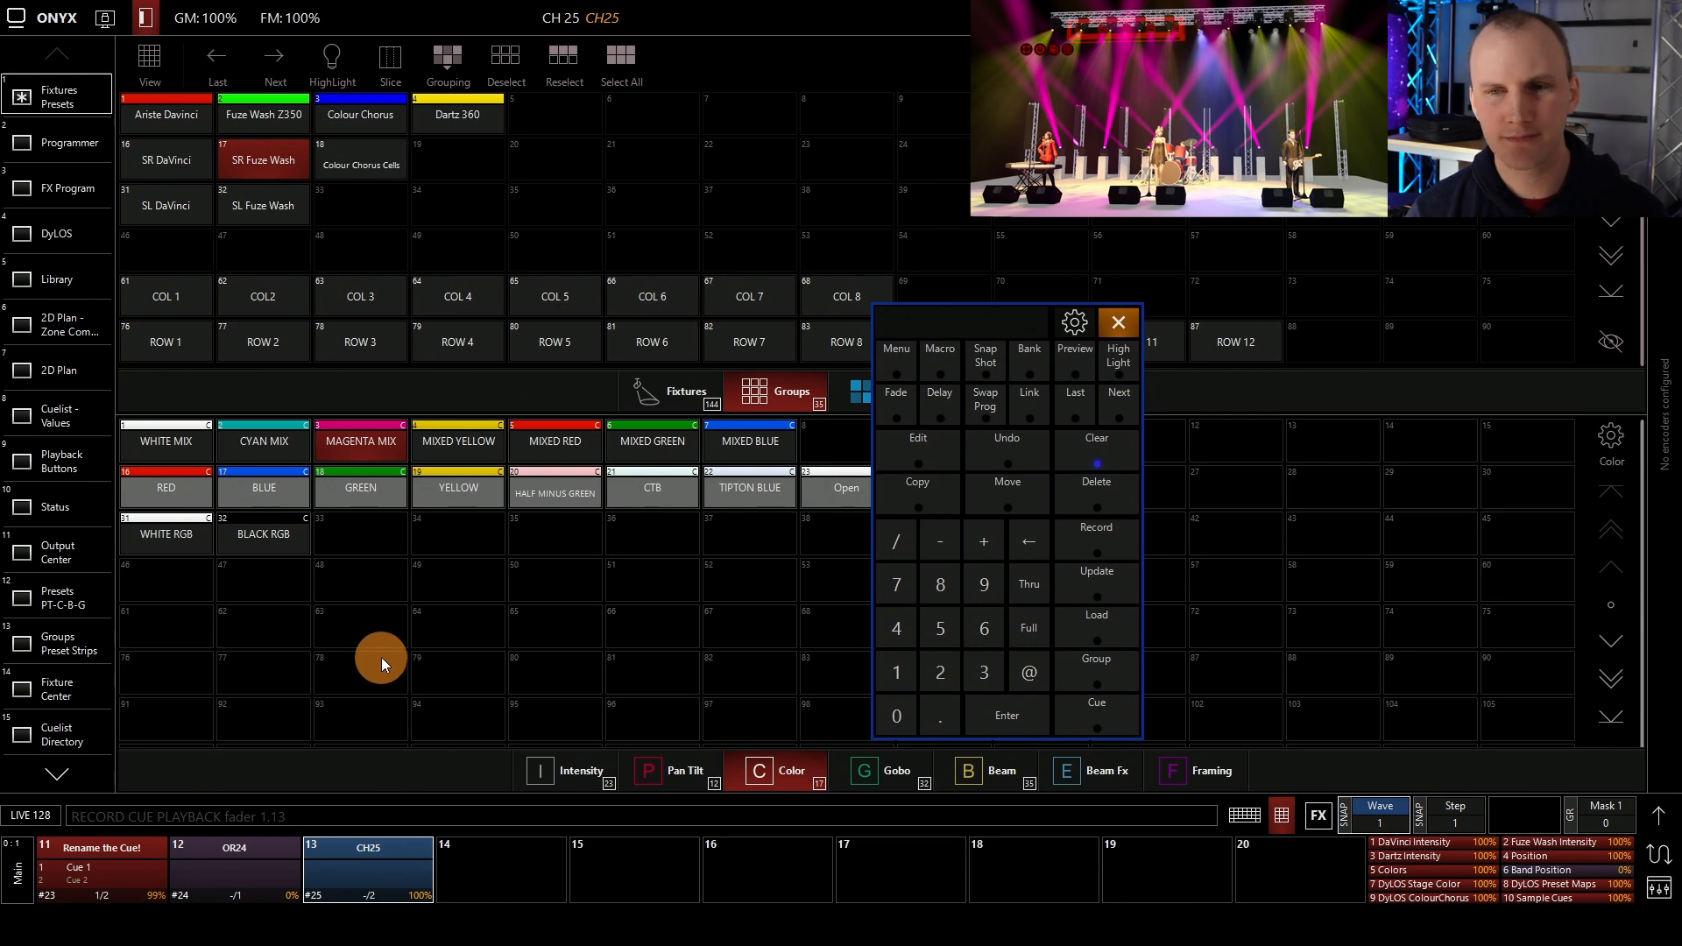
left_click(1070, 454)
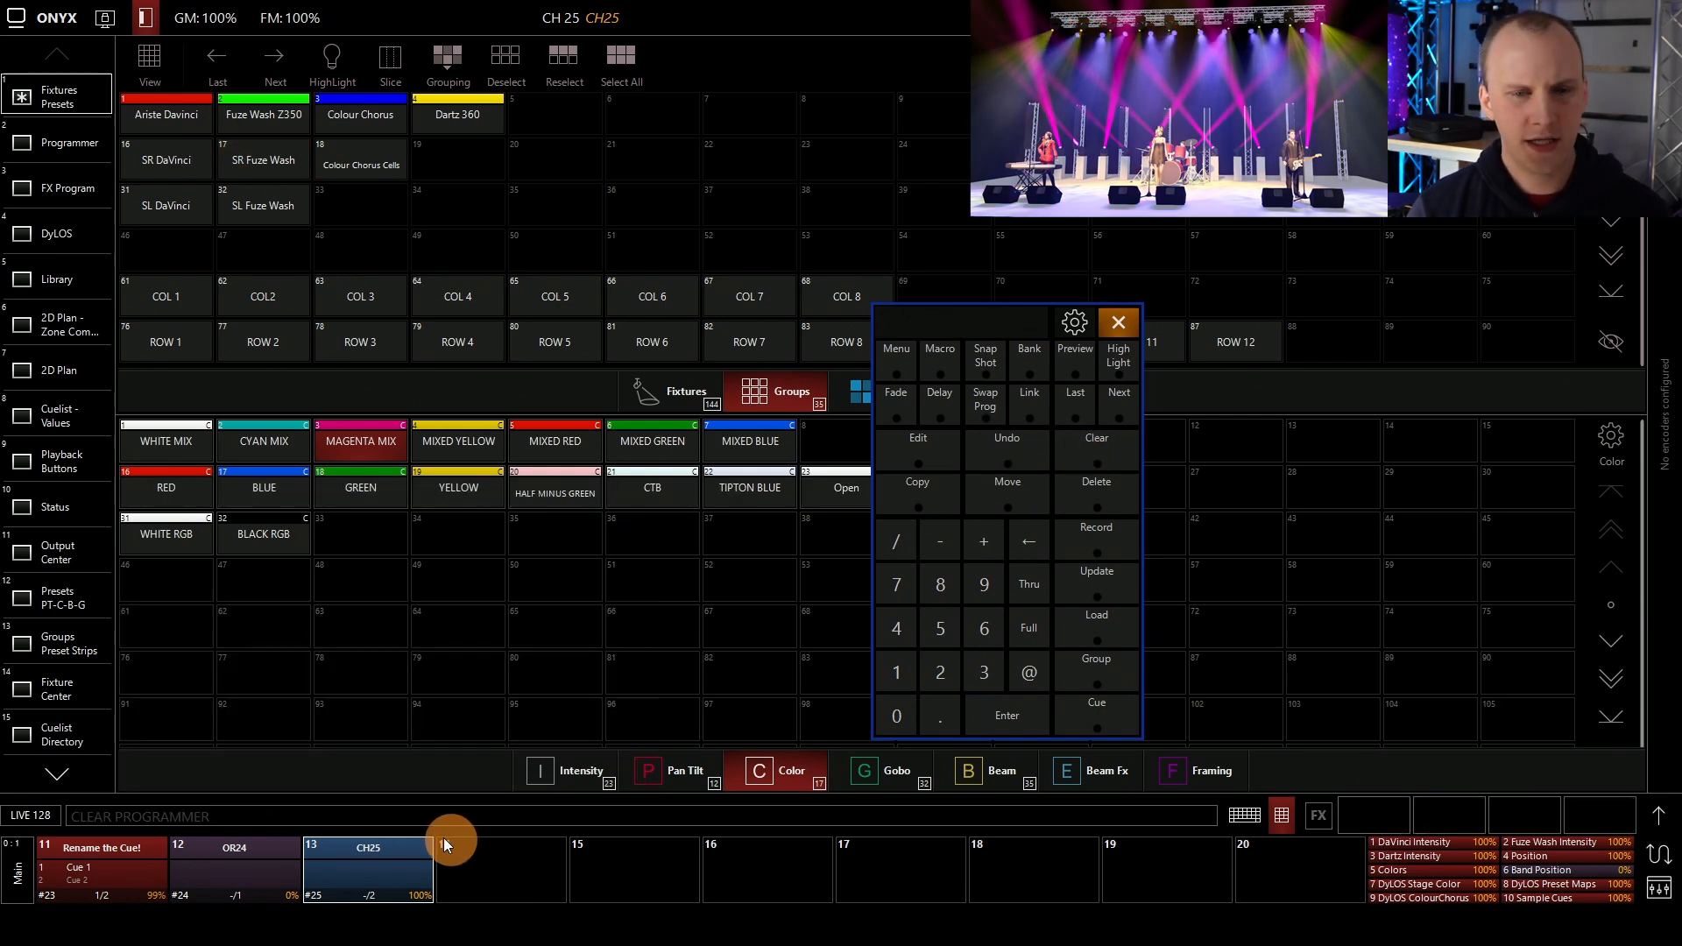
Start the chase on playback 13 from its playback controls
left_click(403, 870)
left_click(365, 525)
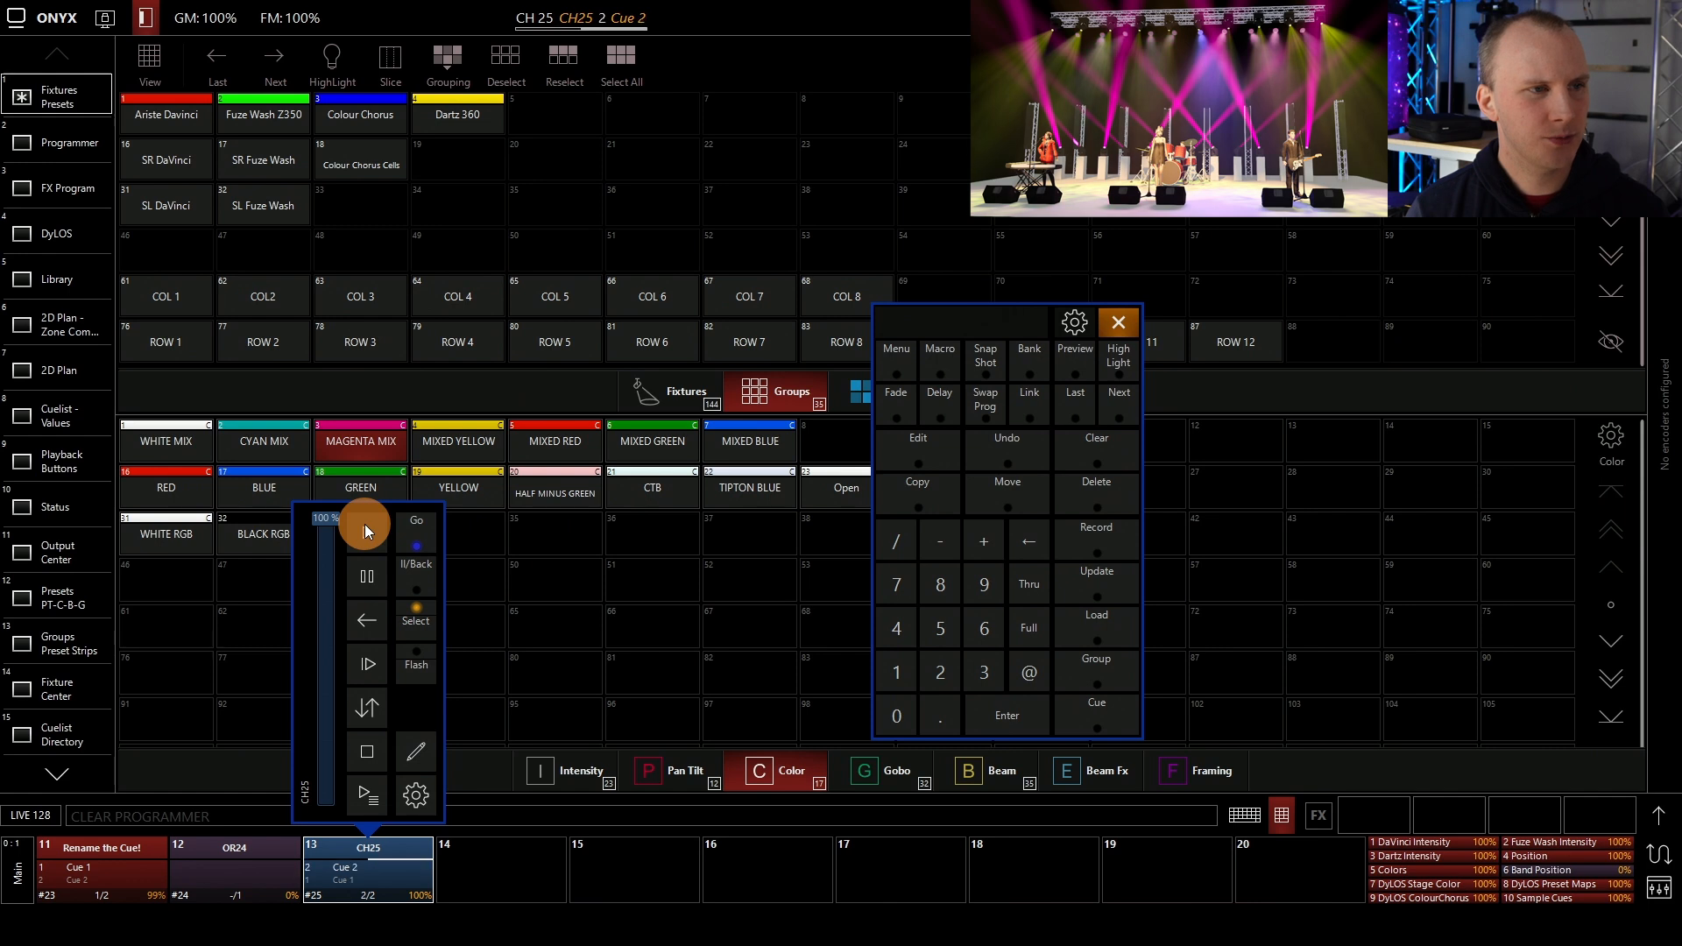
left_click(364, 524)
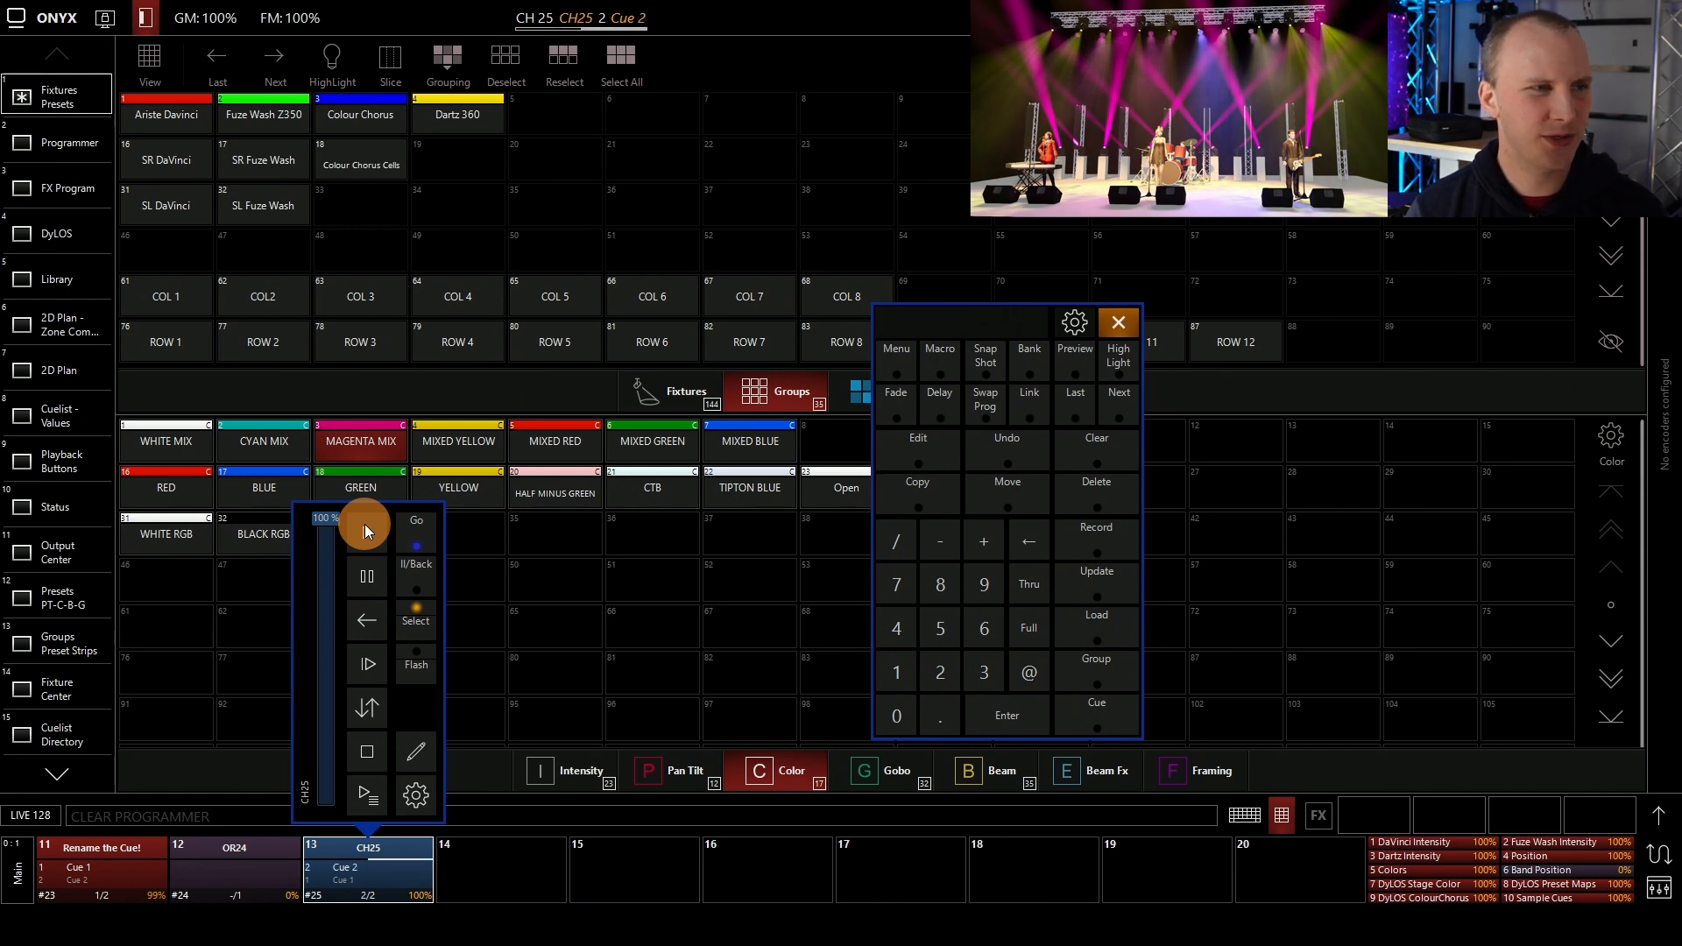
left_click(365, 524)
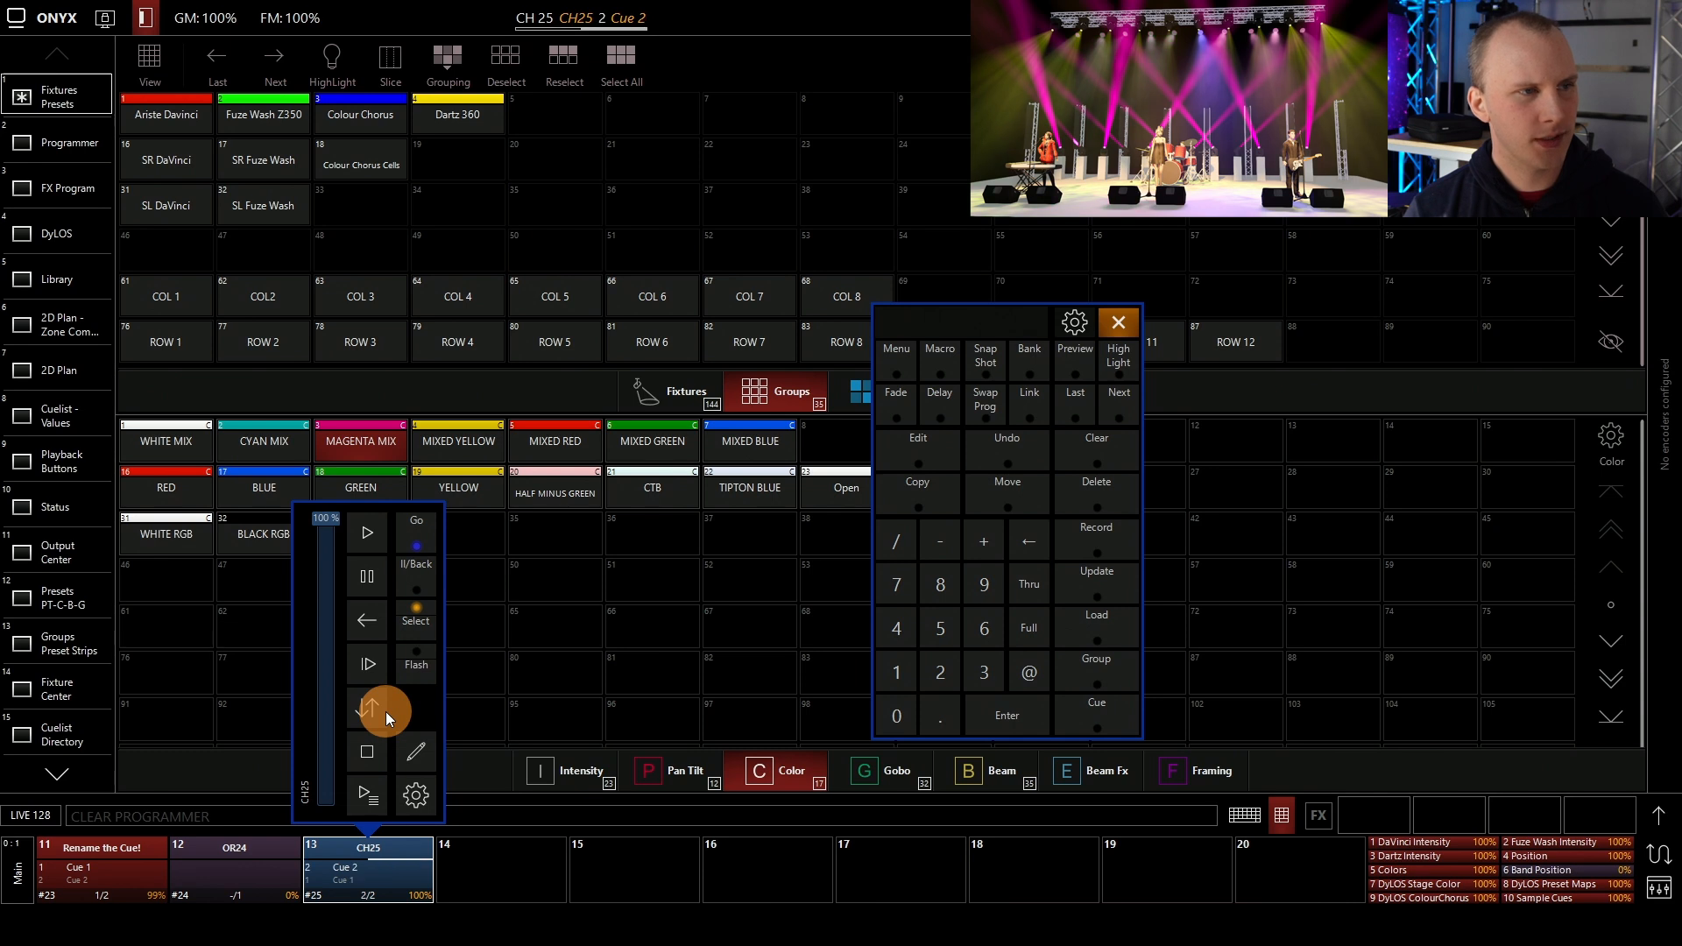
left_click(355, 612)
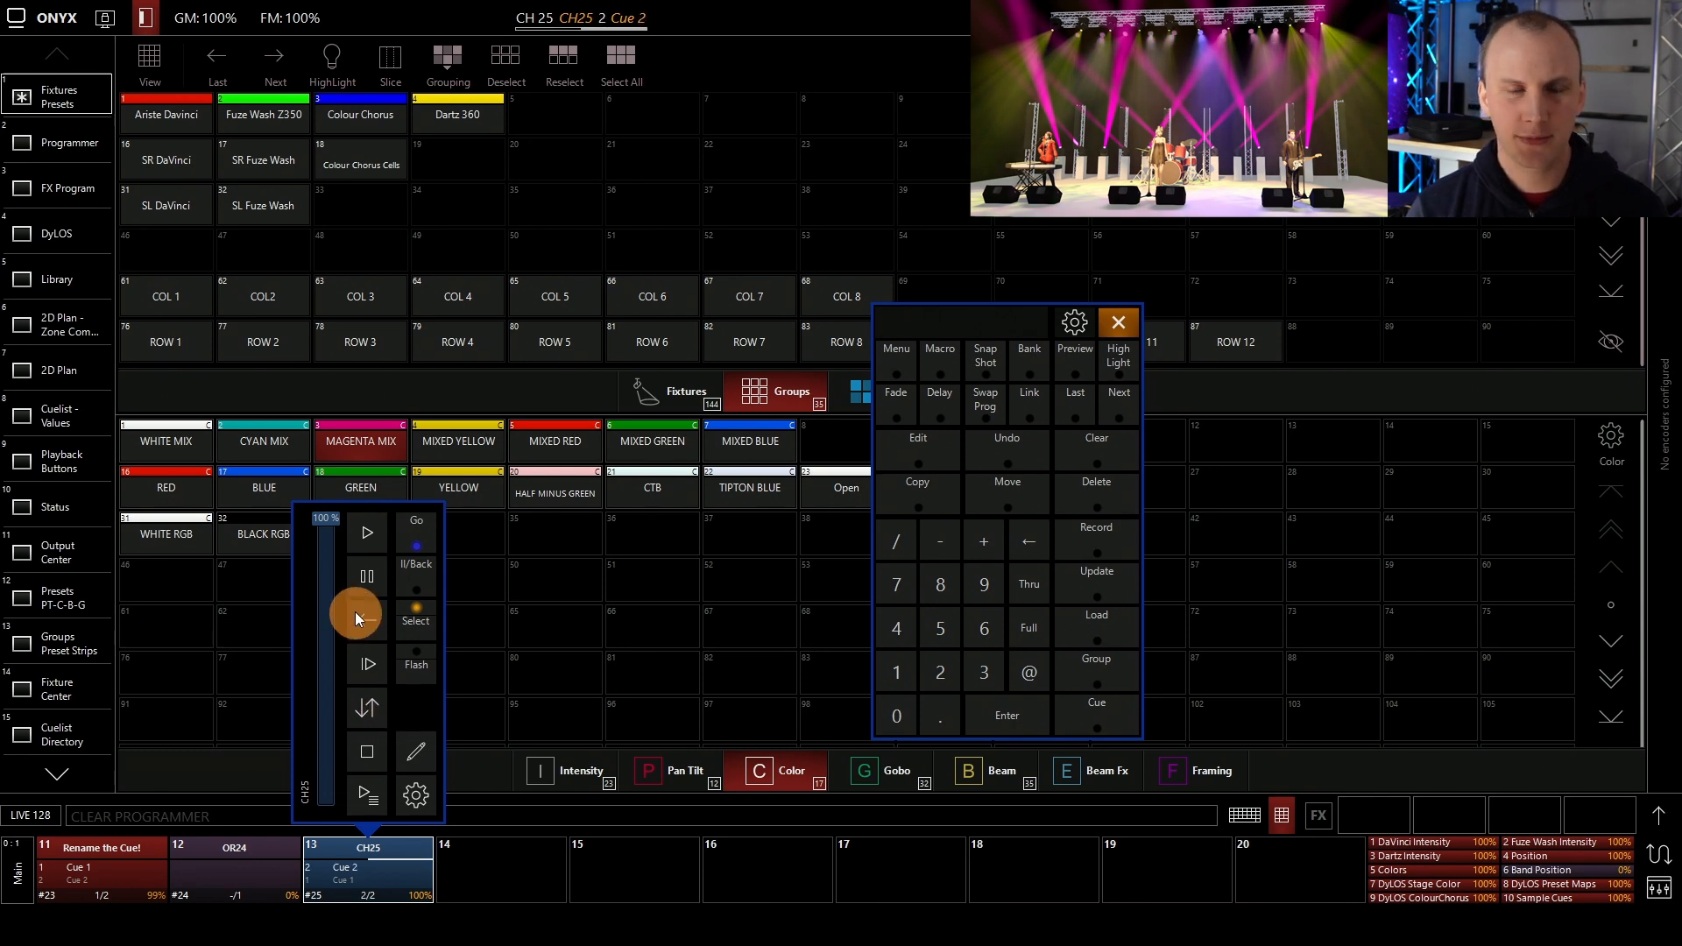
left_click(380, 652)
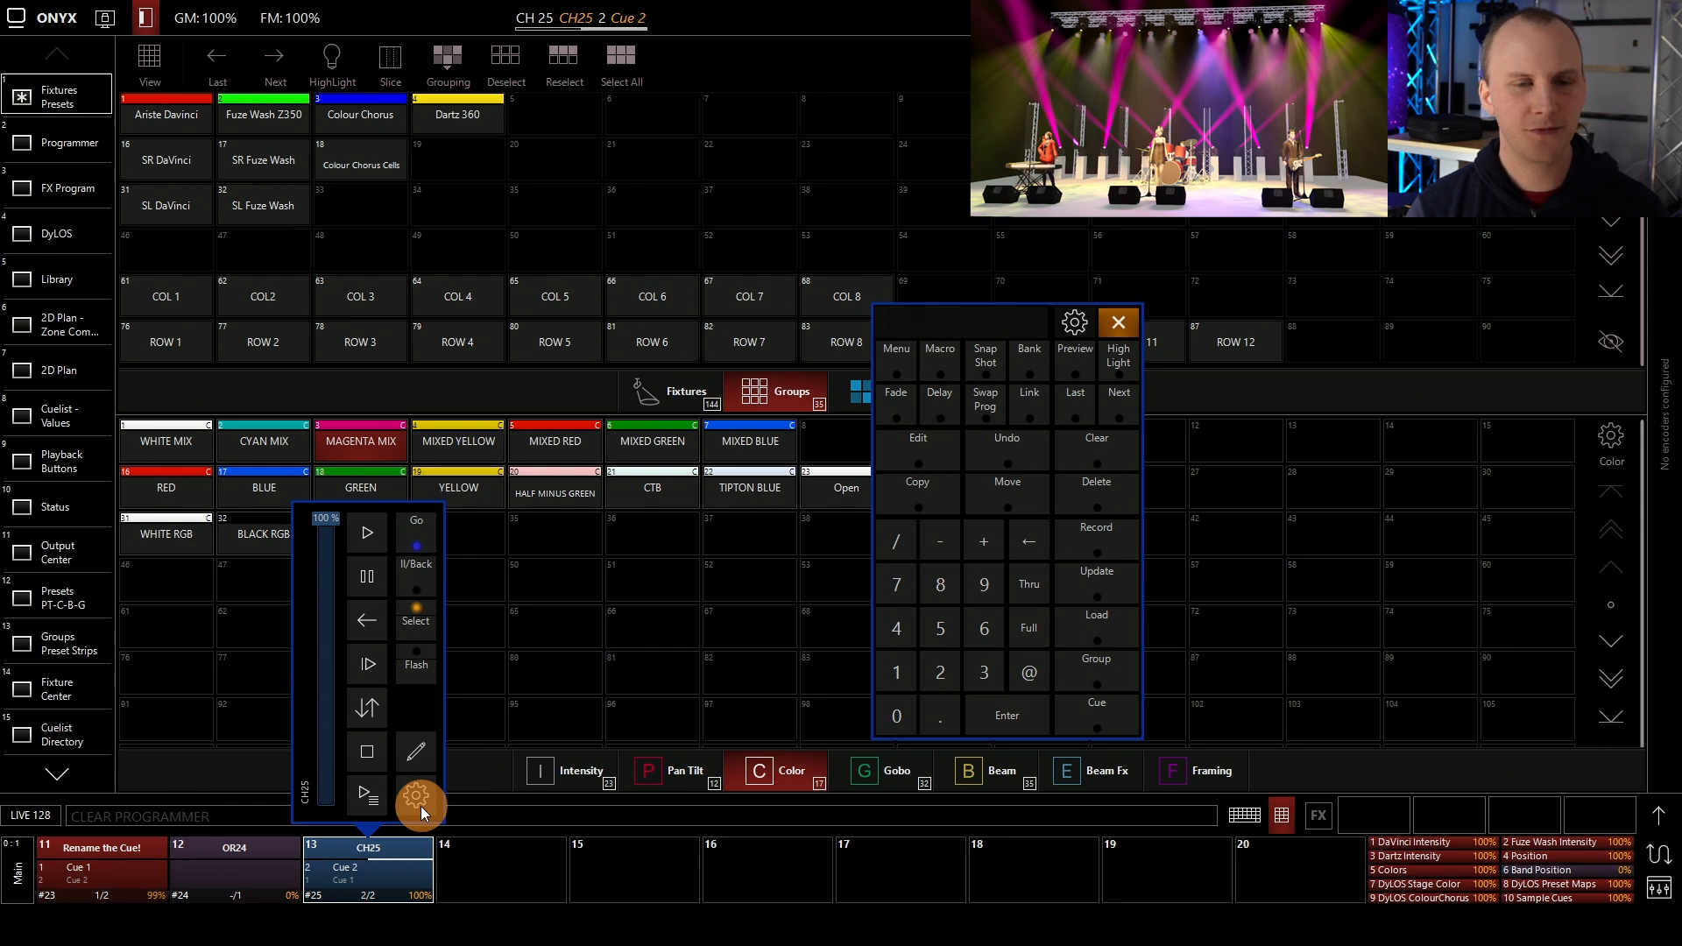
Select the Ariste Davinci and Dartz 360 groups and set their intensity to zero
left_click(196, 128)
left_click(191, 117)
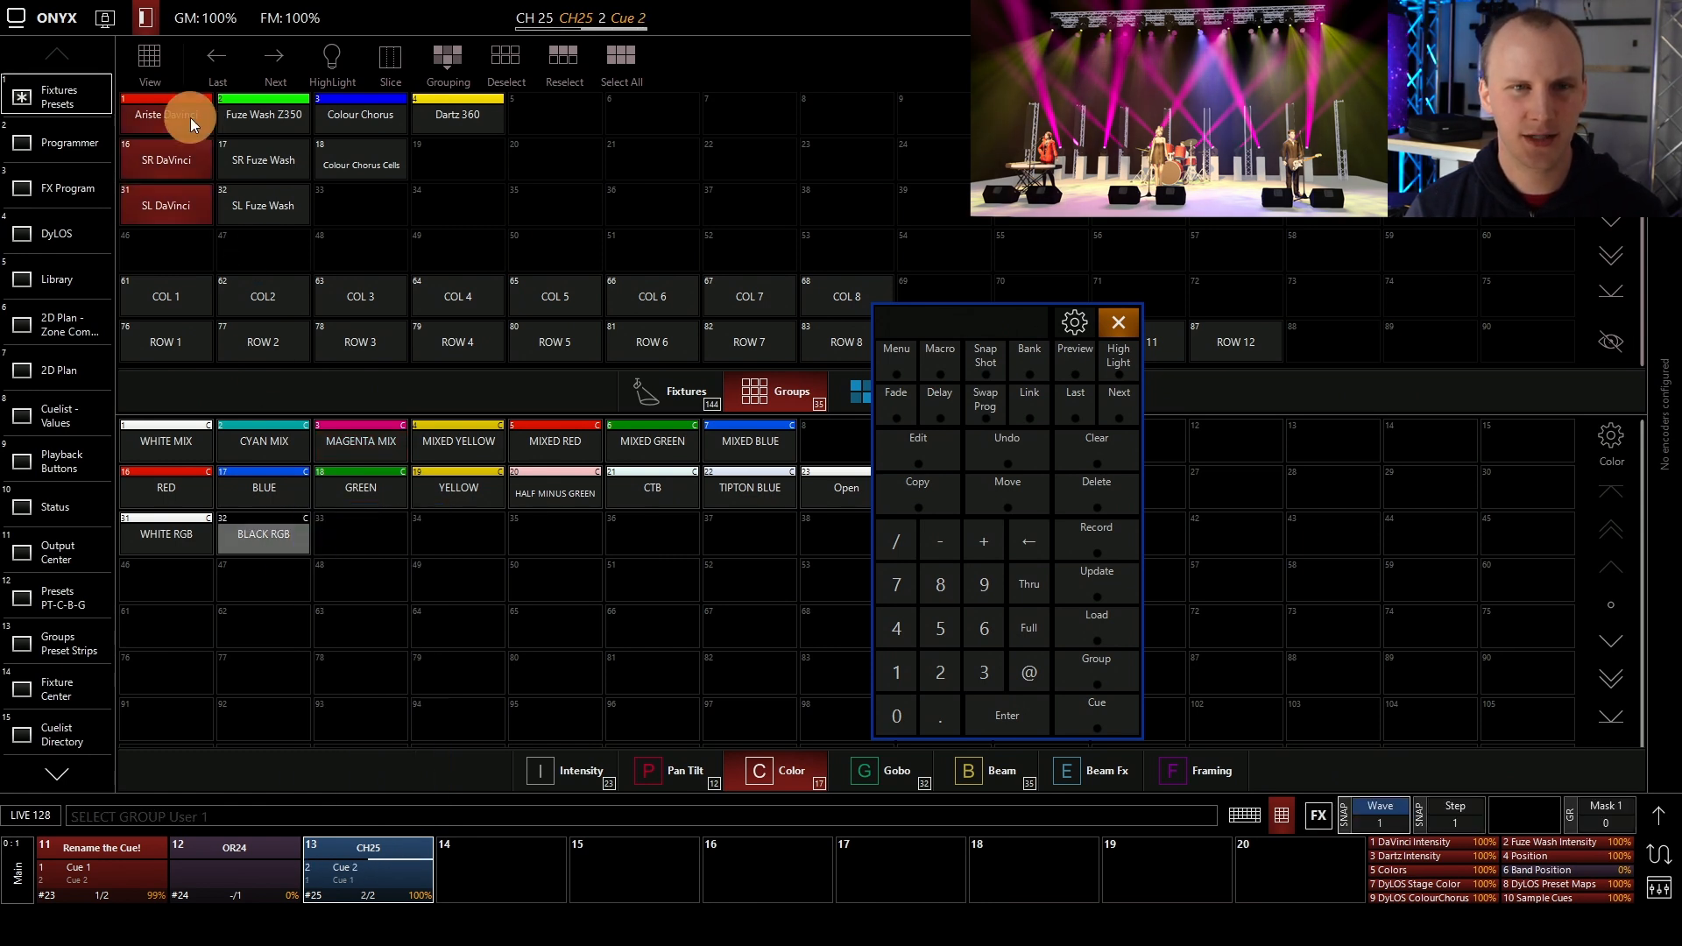
left_click(466, 113)
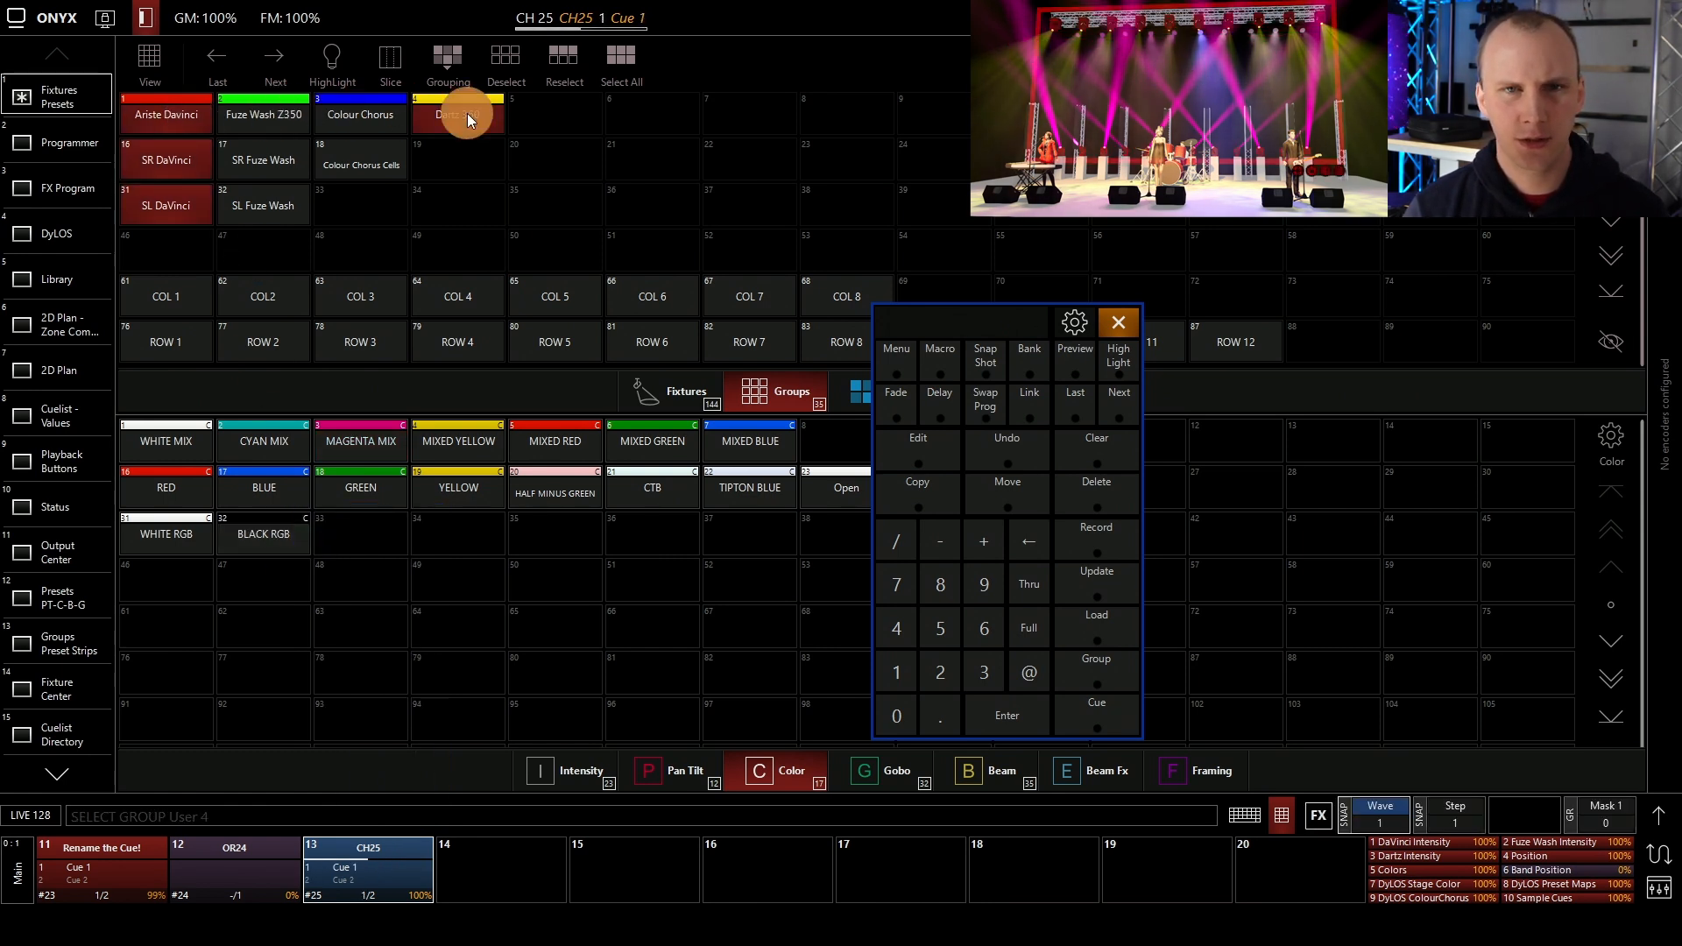
left_click(1658, 816)
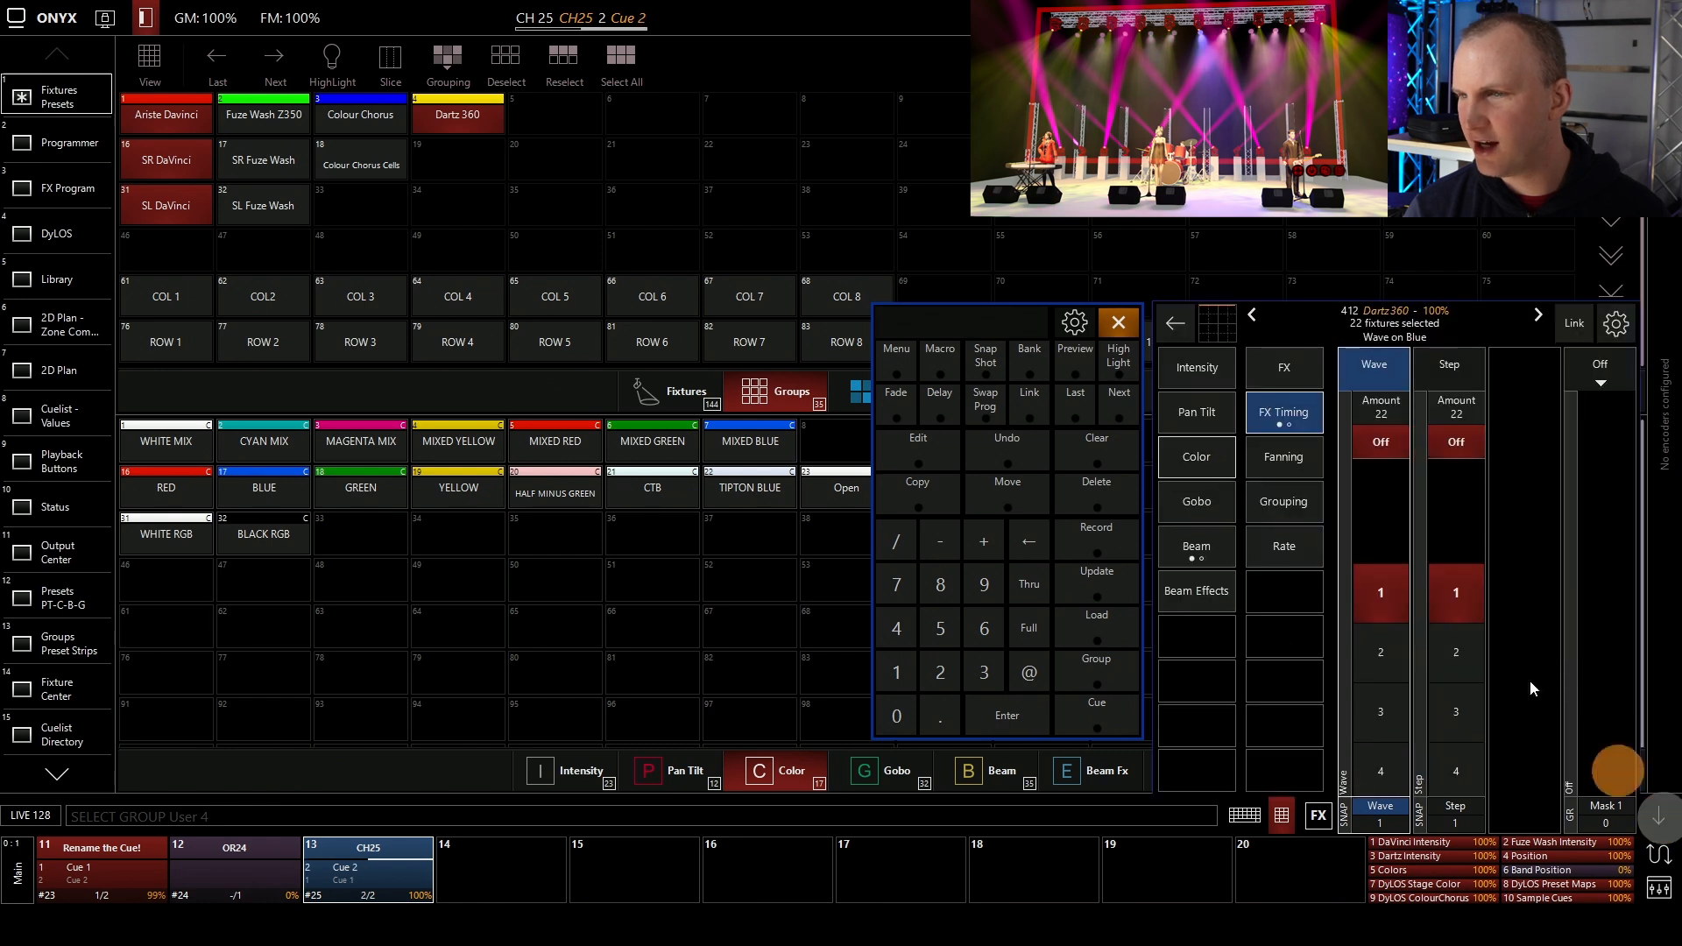
left_click(1239, 375)
left_click(1197, 367)
left_click(1381, 476)
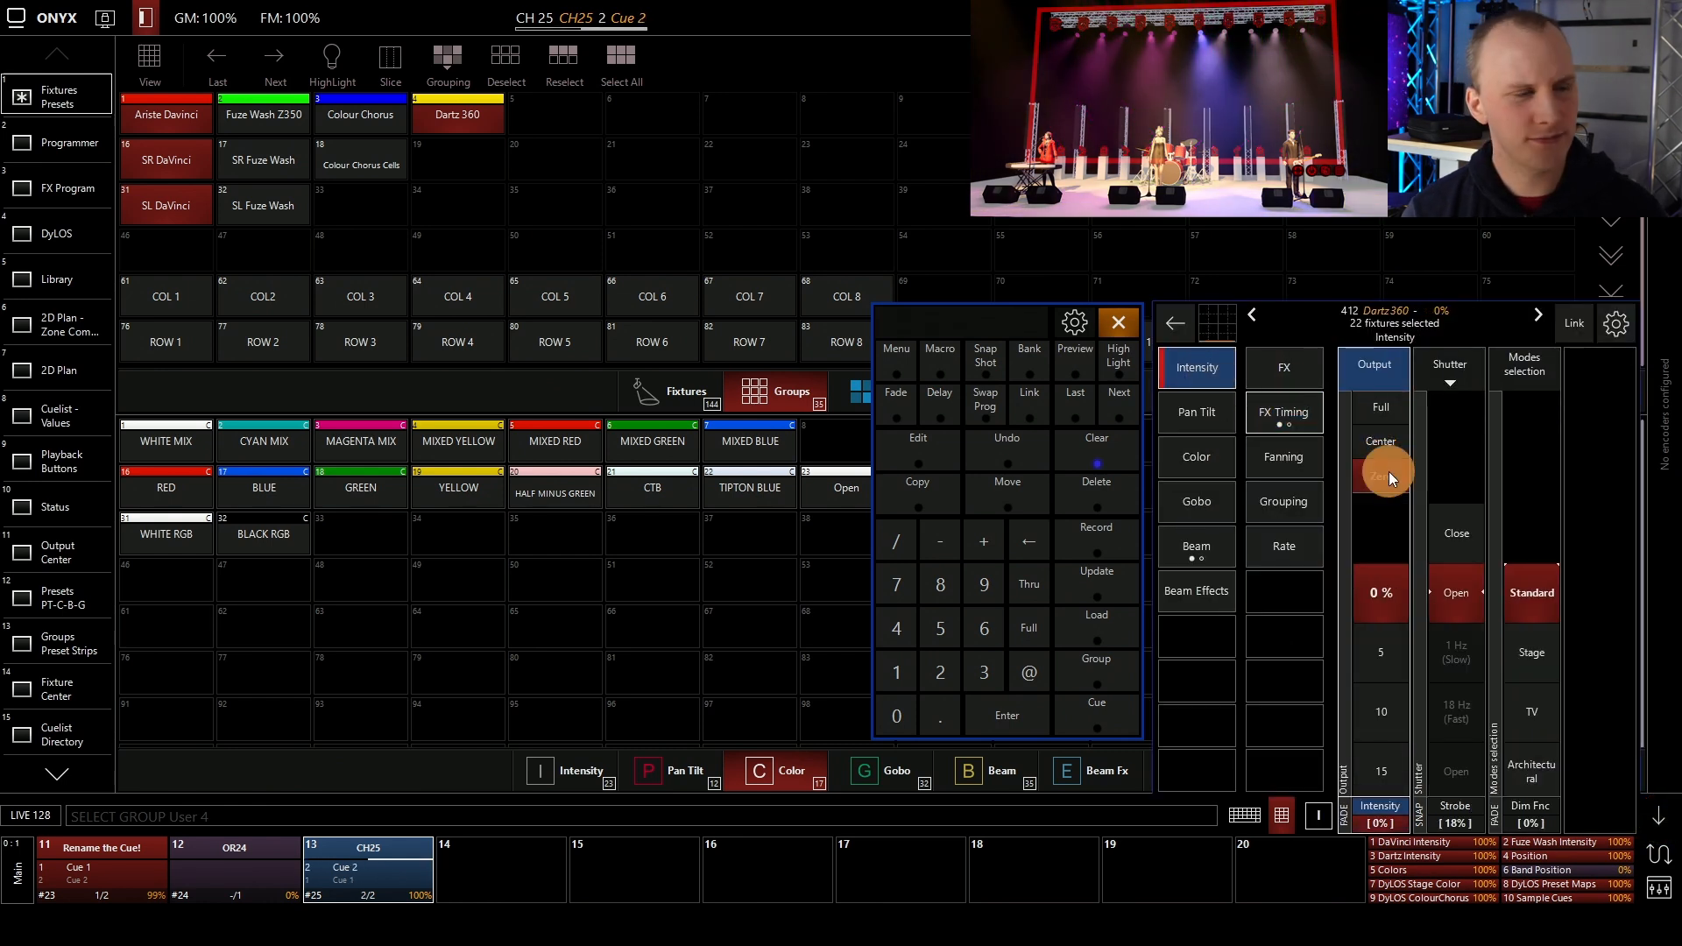
Record the zero-intensity look as a new cuelist on playback 20 and clear the programmer
left_click(1097, 536)
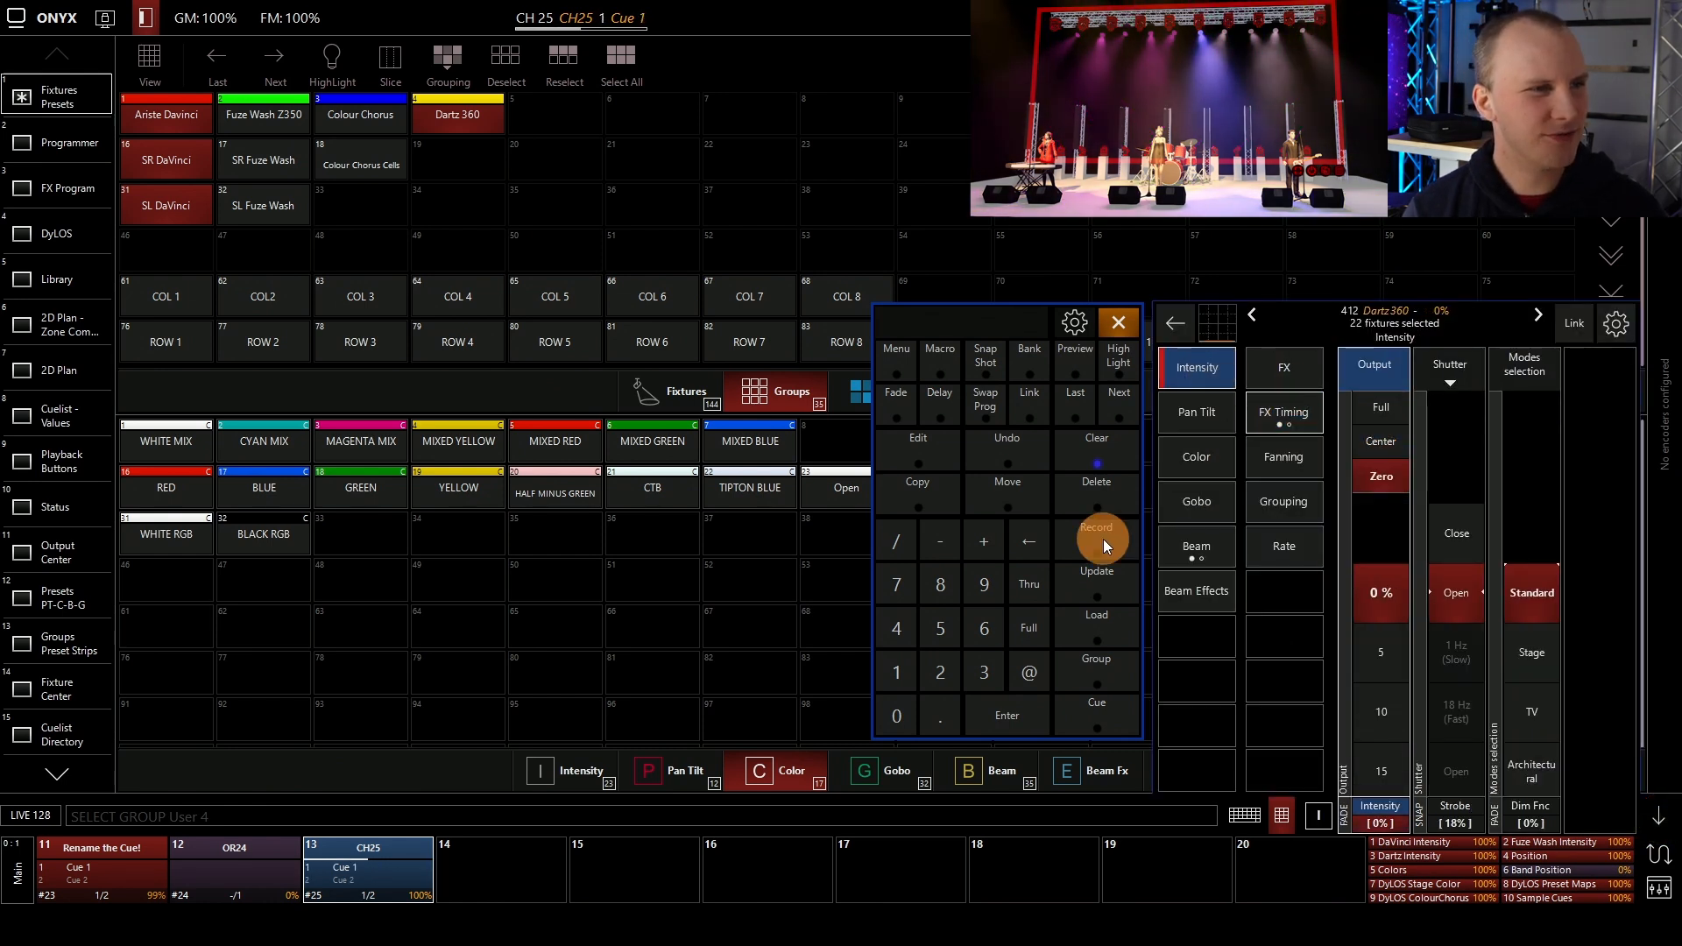
left_click(1270, 869)
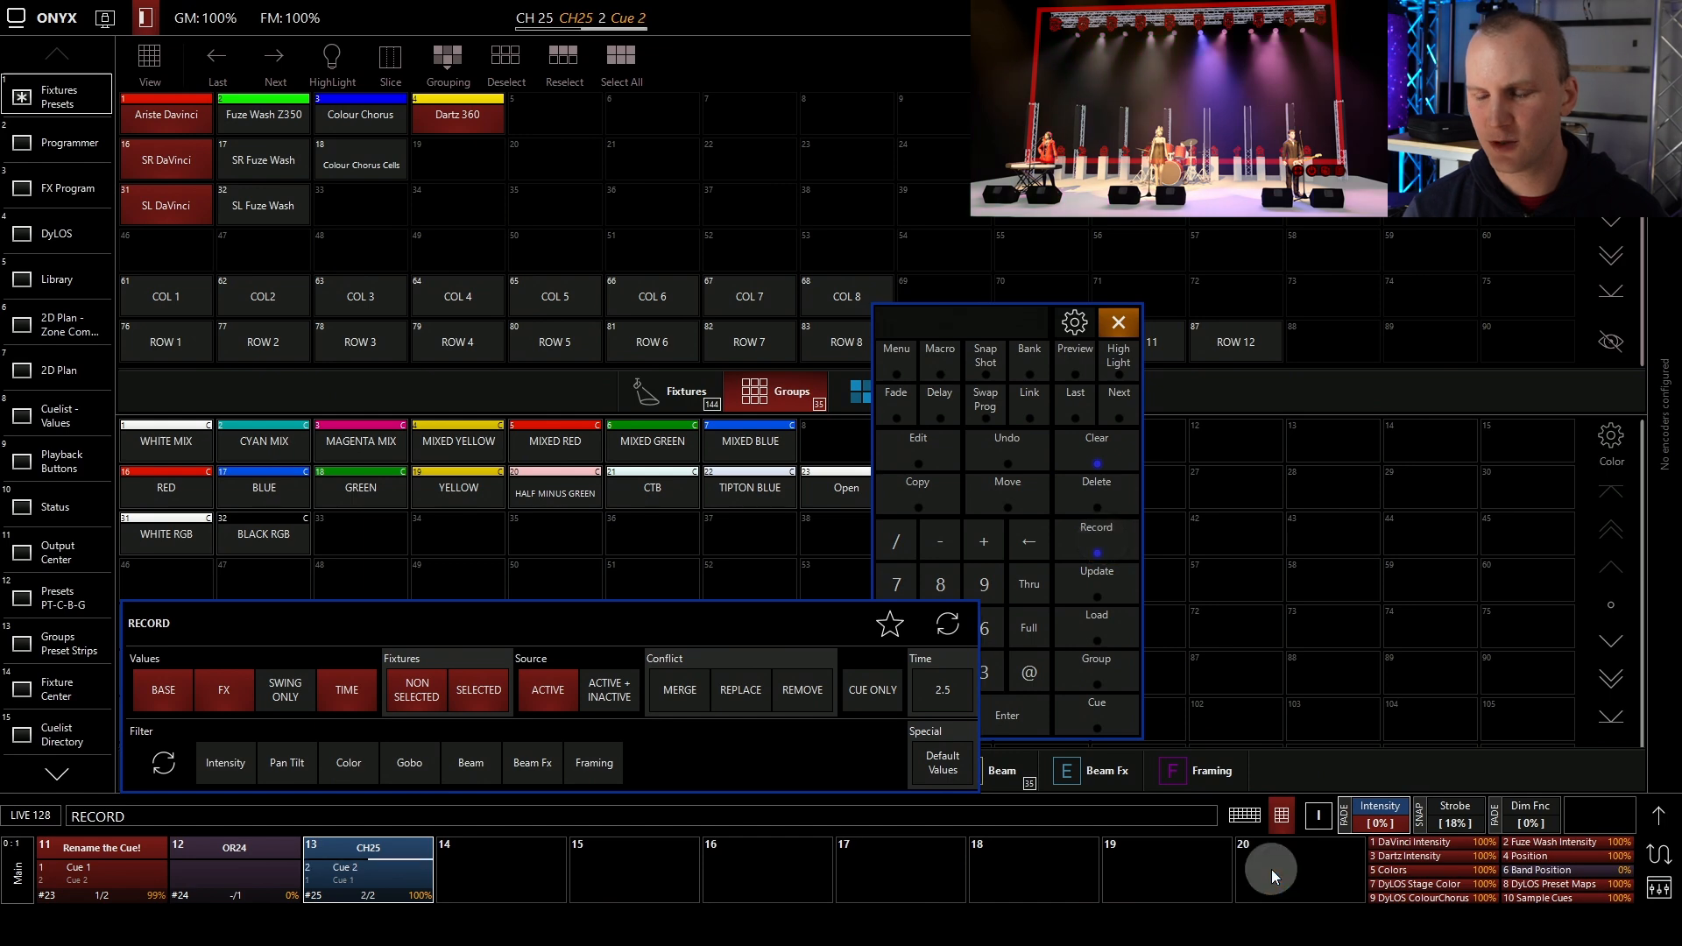
left_click(129, 648)
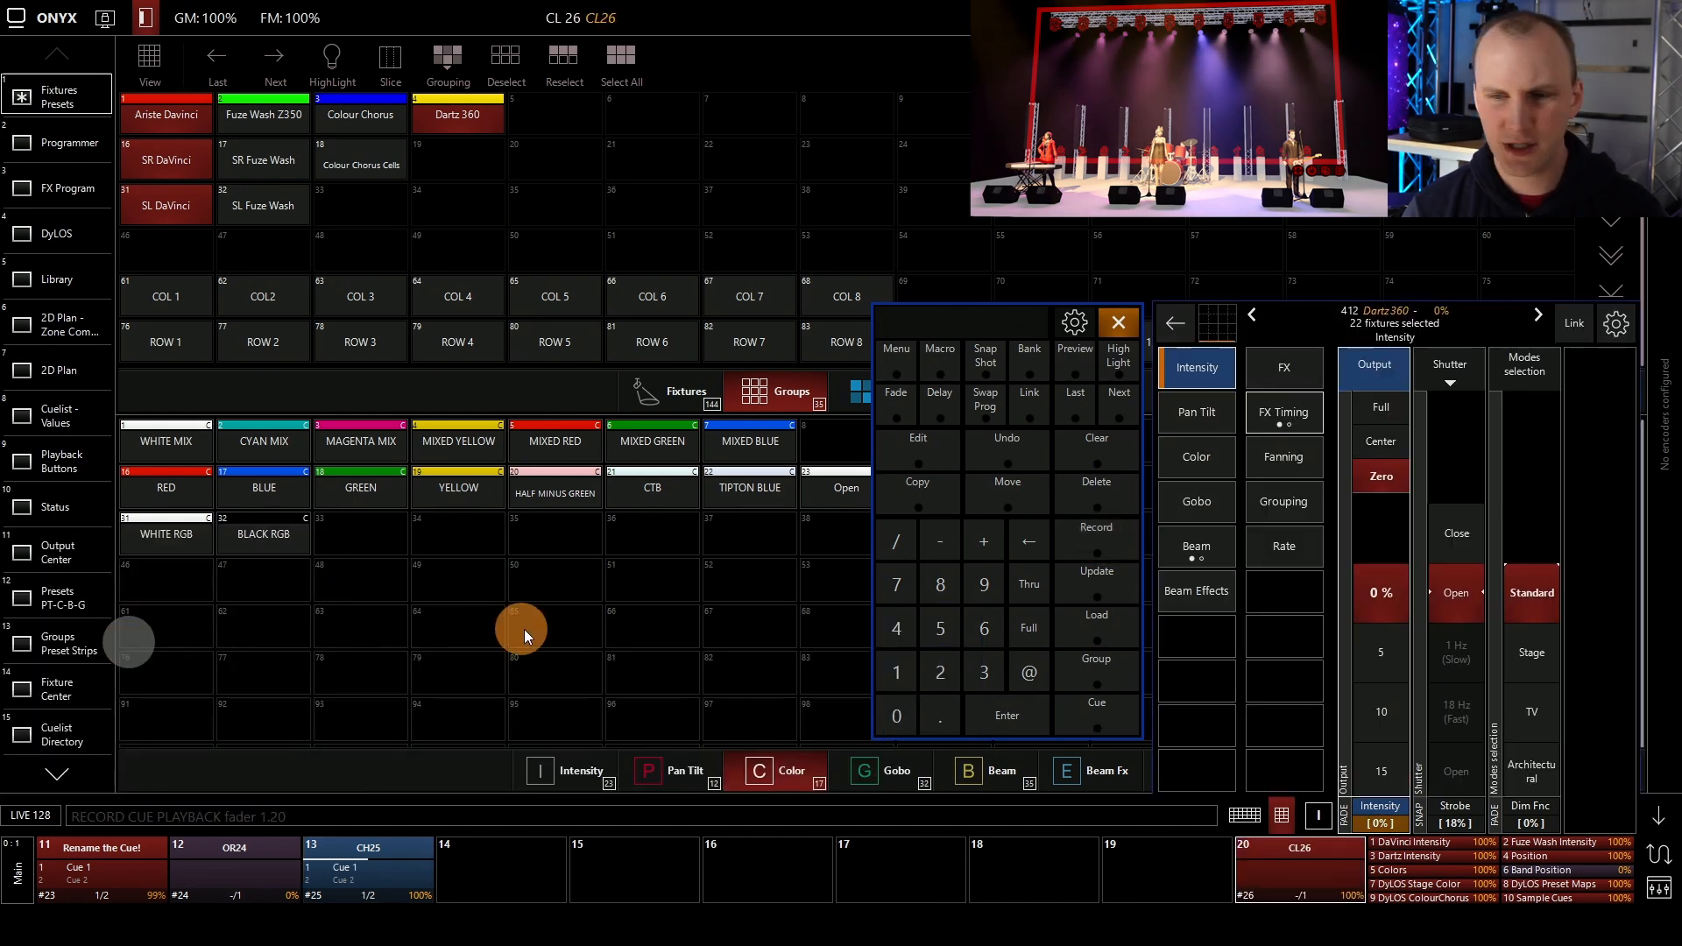
left_click(1114, 450)
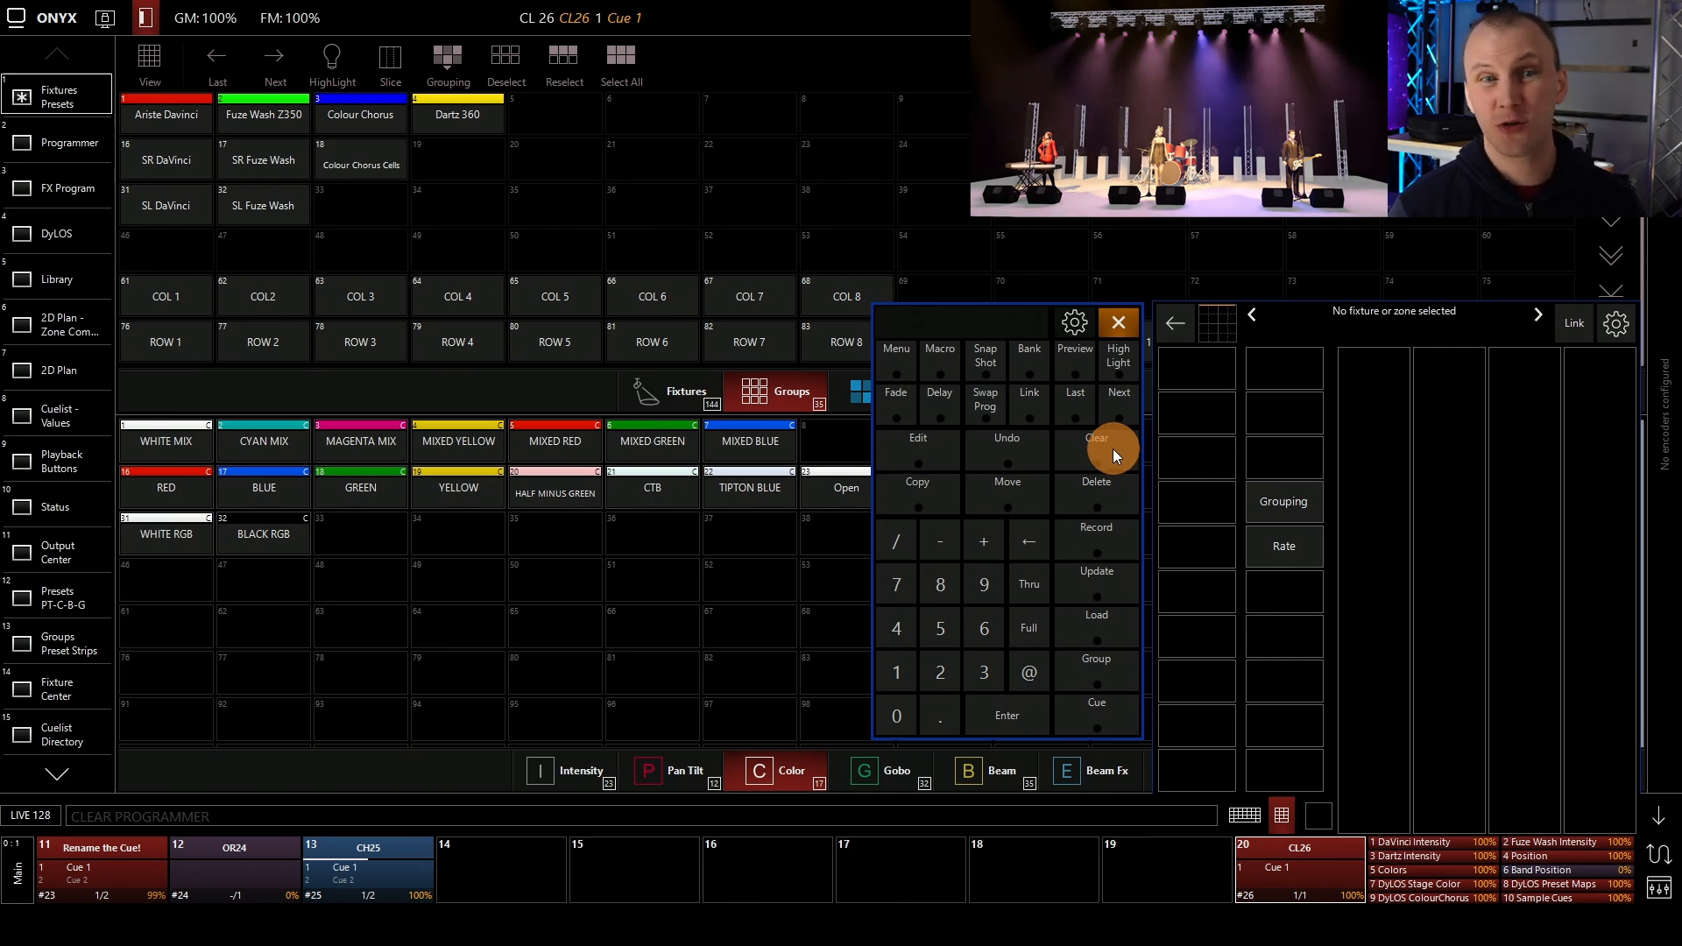
Identify the SR and SL Fuze Wash fixtures on stage using Highlight, and deselect both groups
left_click(245, 160)
left_click(332, 61)
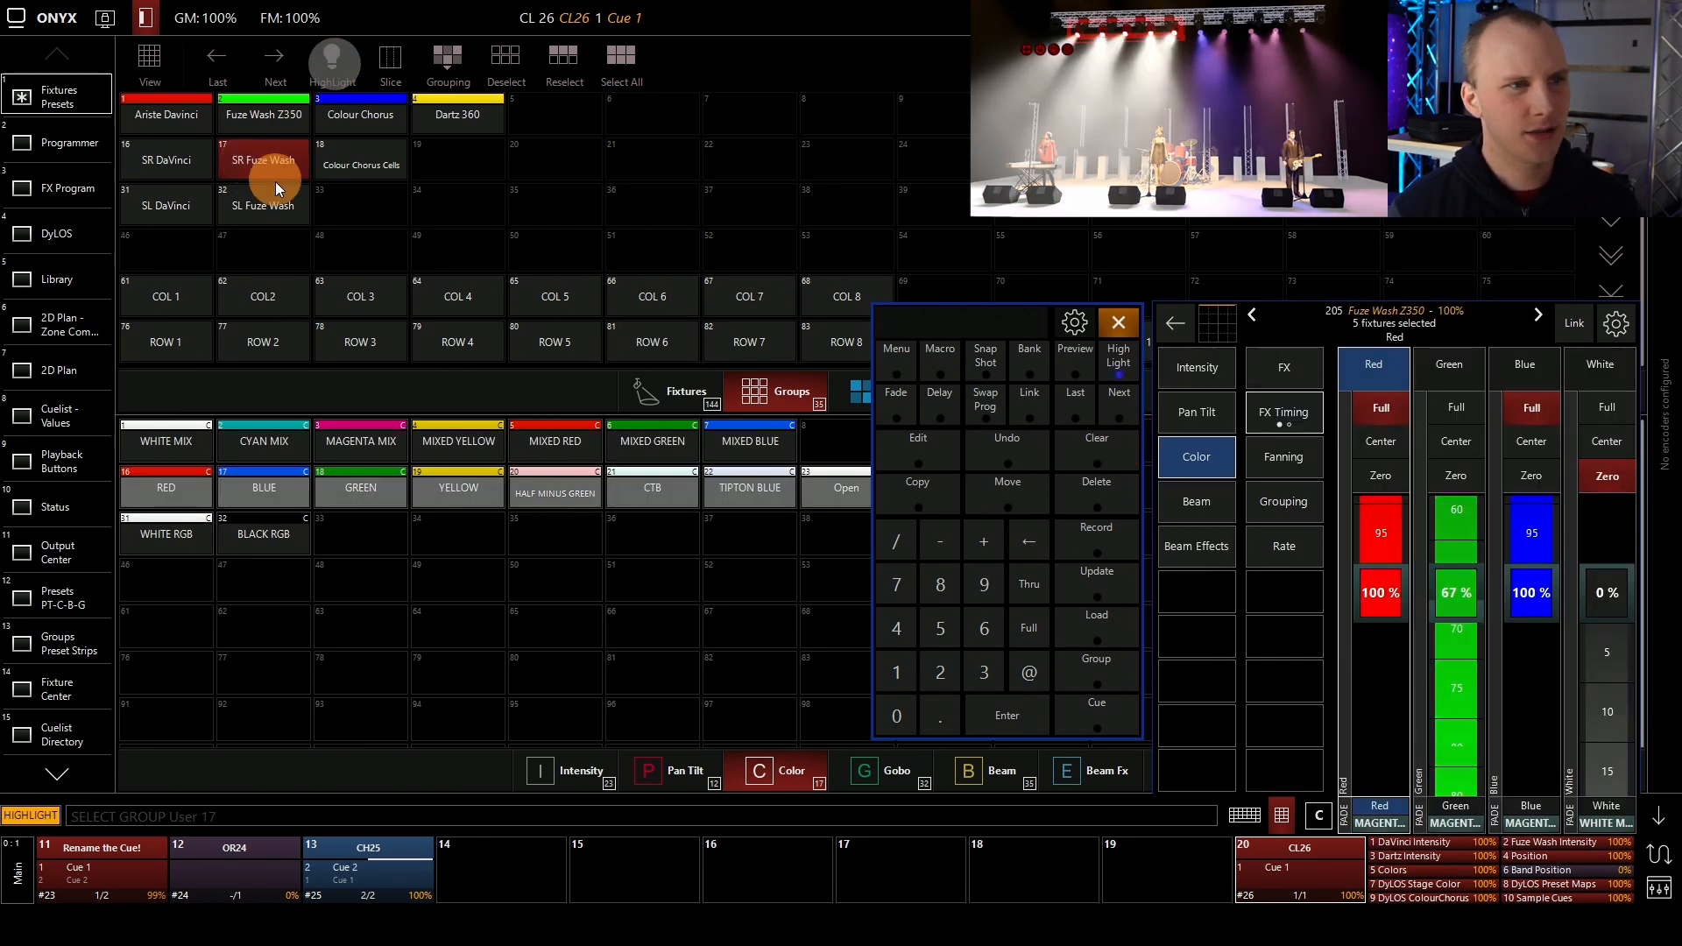
left_click(266, 195)
left_click(254, 146)
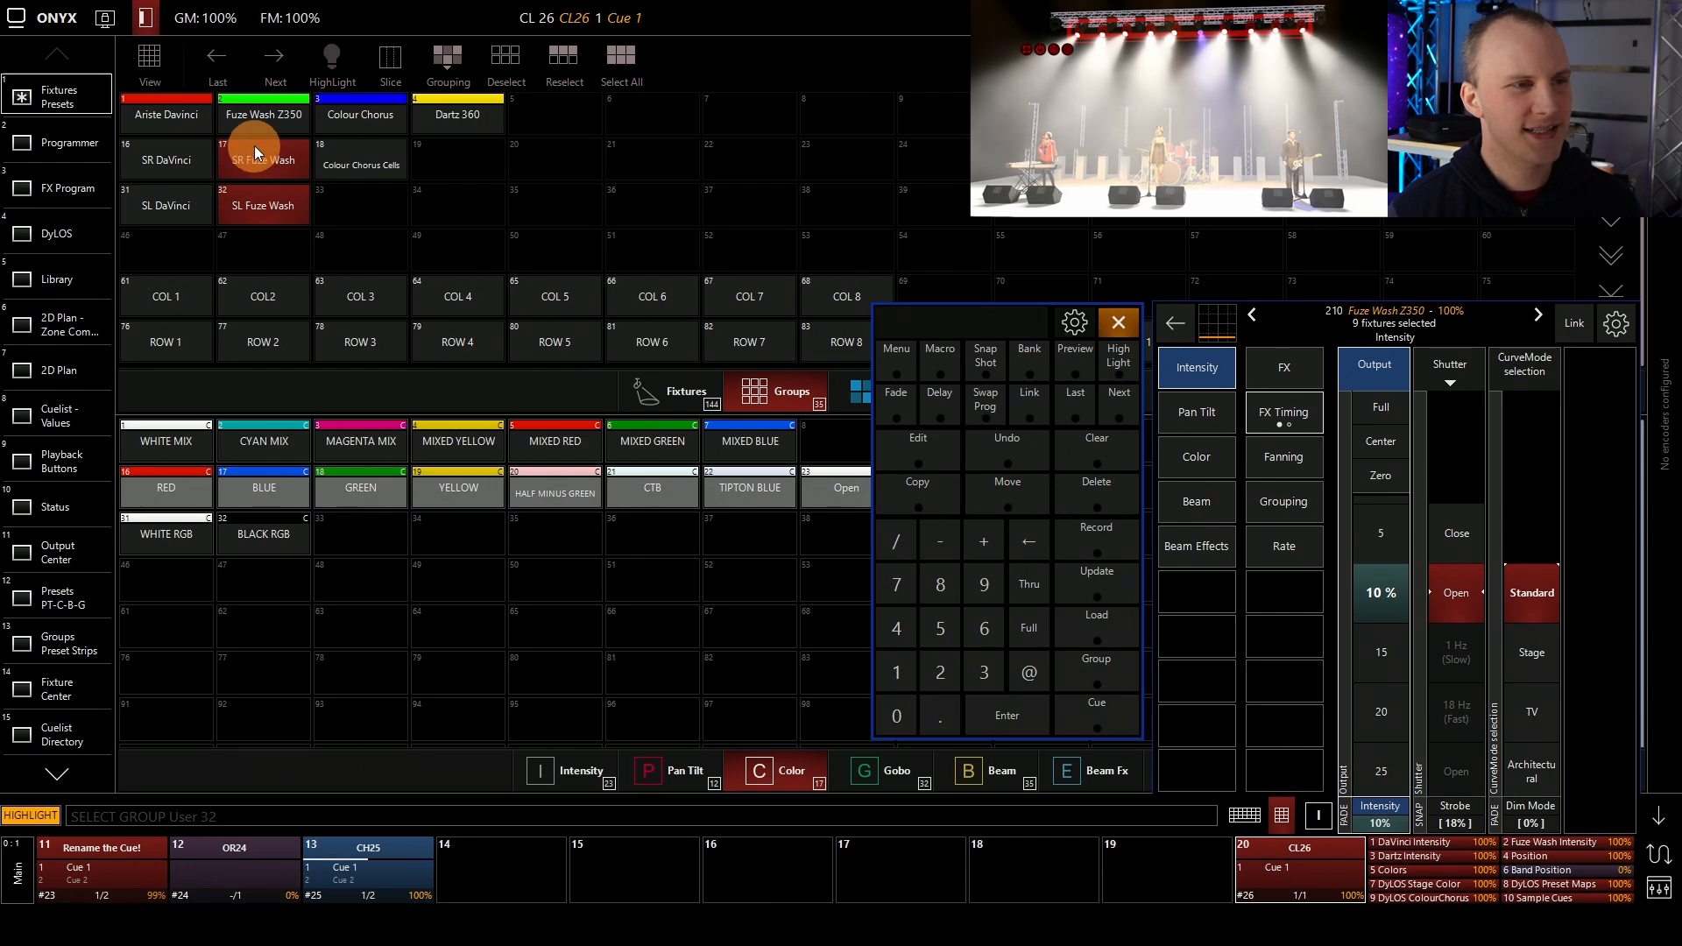
left_click(254, 191)
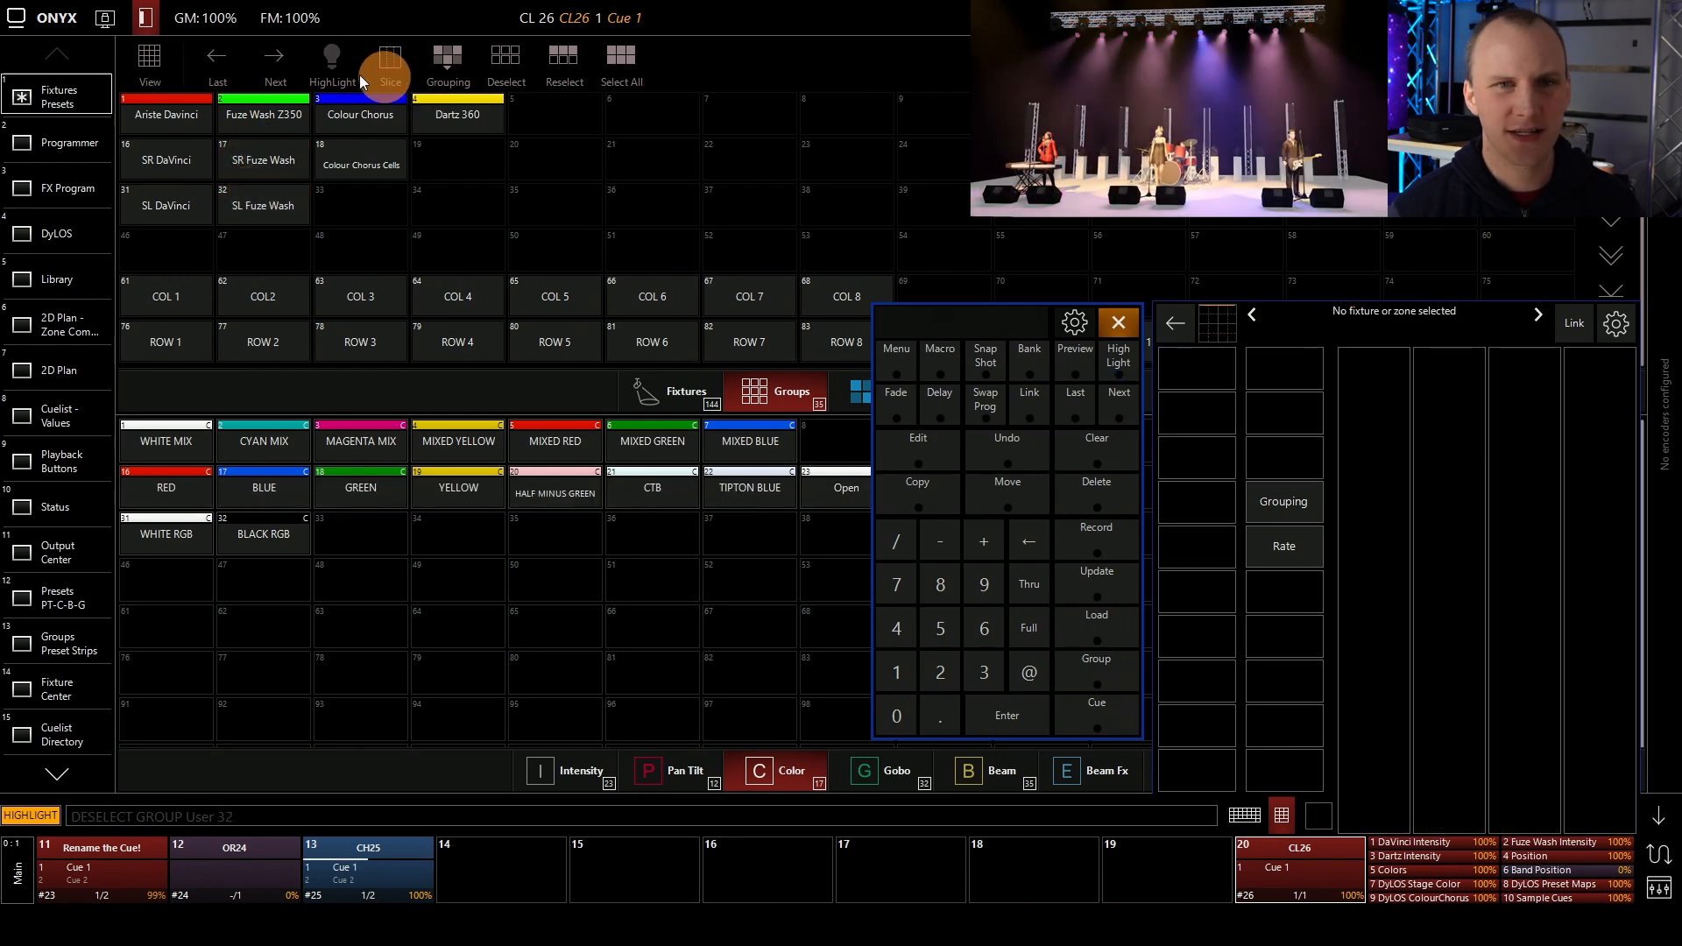
Turn off Highlight and open the cuelist options for the chase on playback 13
left_click(332, 61)
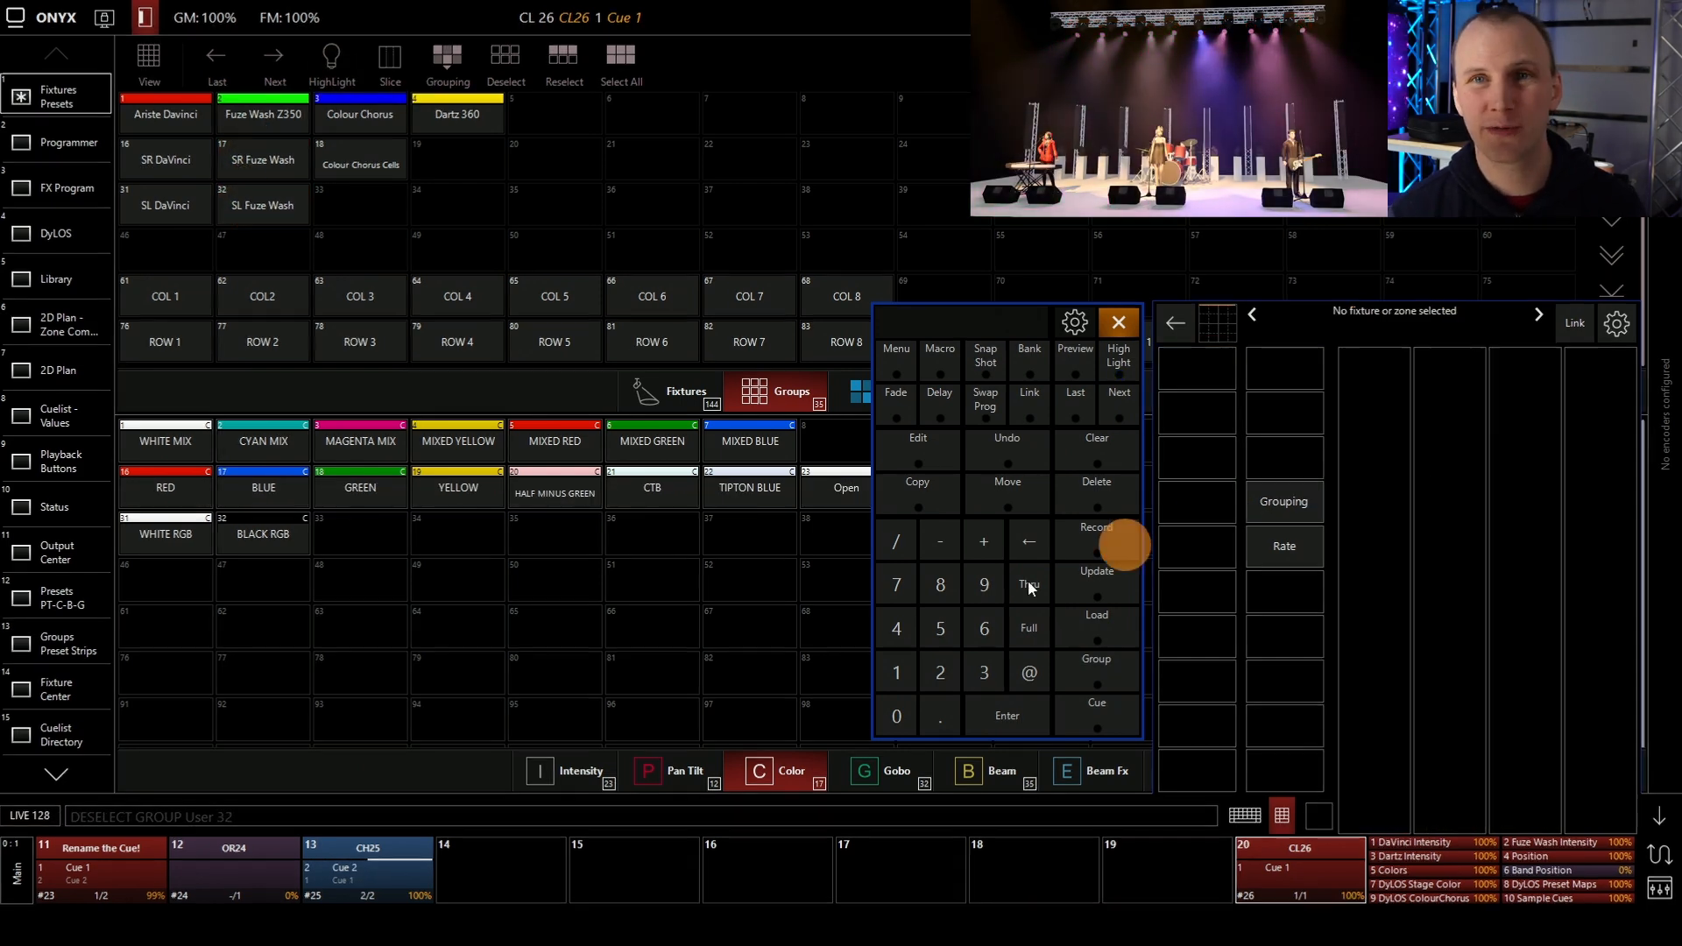
left_click(403, 847)
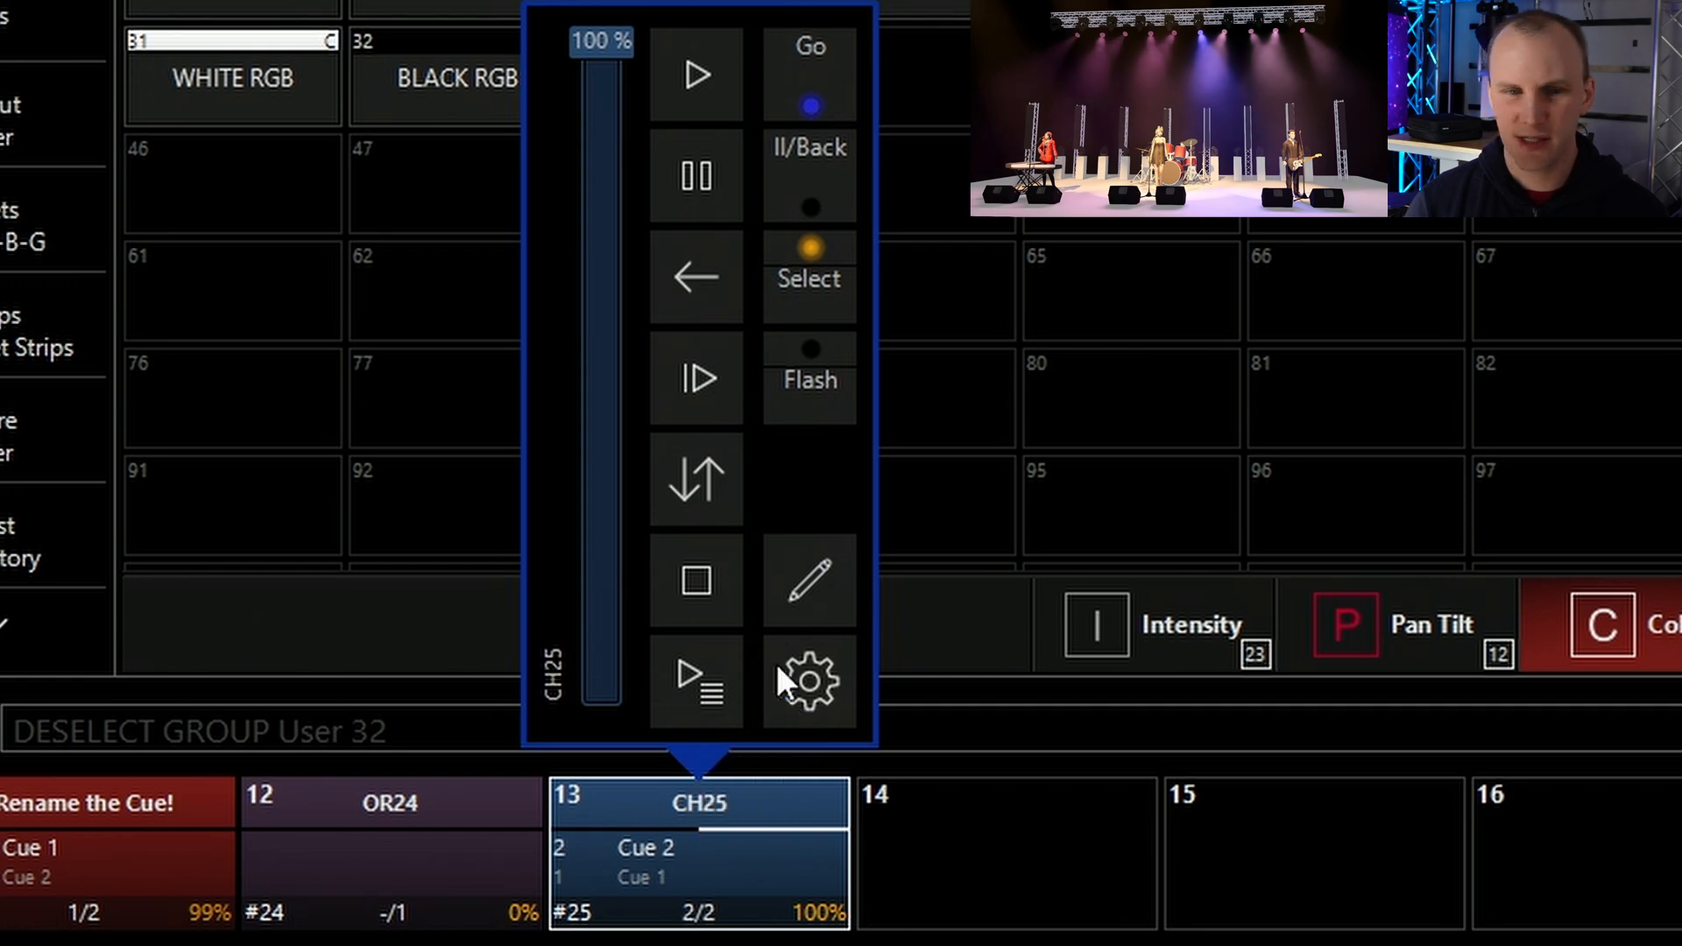
left_click(800, 681)
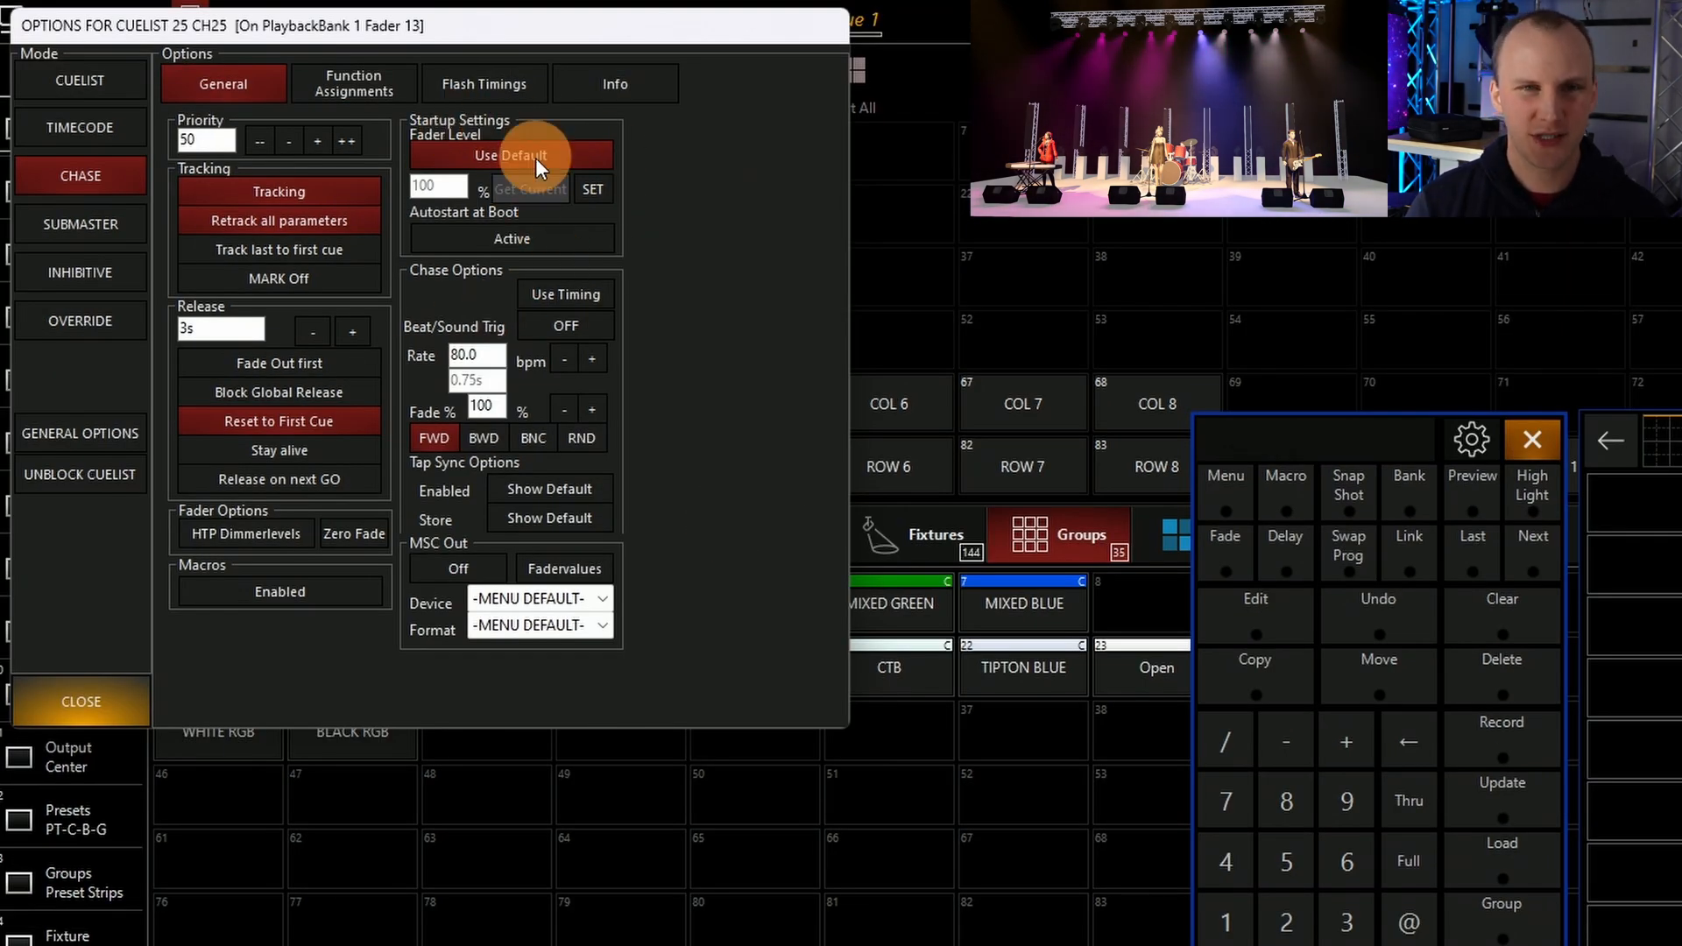
Raise the chase rate in small increments to 87 bpm
left_click(488, 354)
left_click_drag(489, 354, 431, 349)
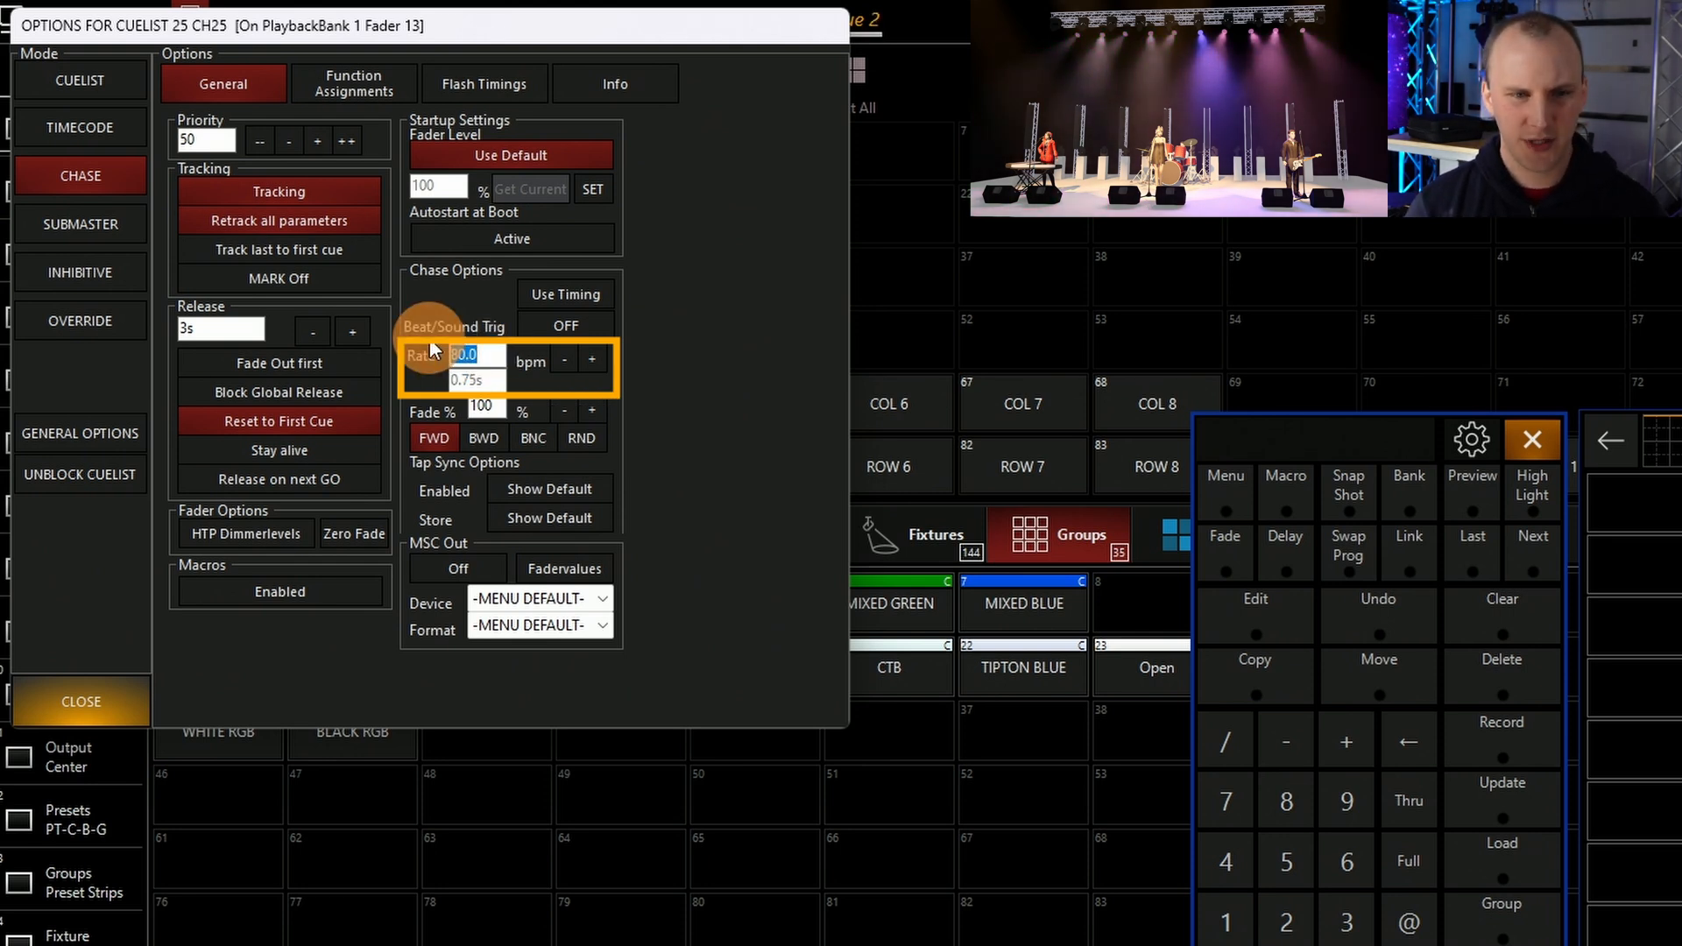
left_click(601, 361)
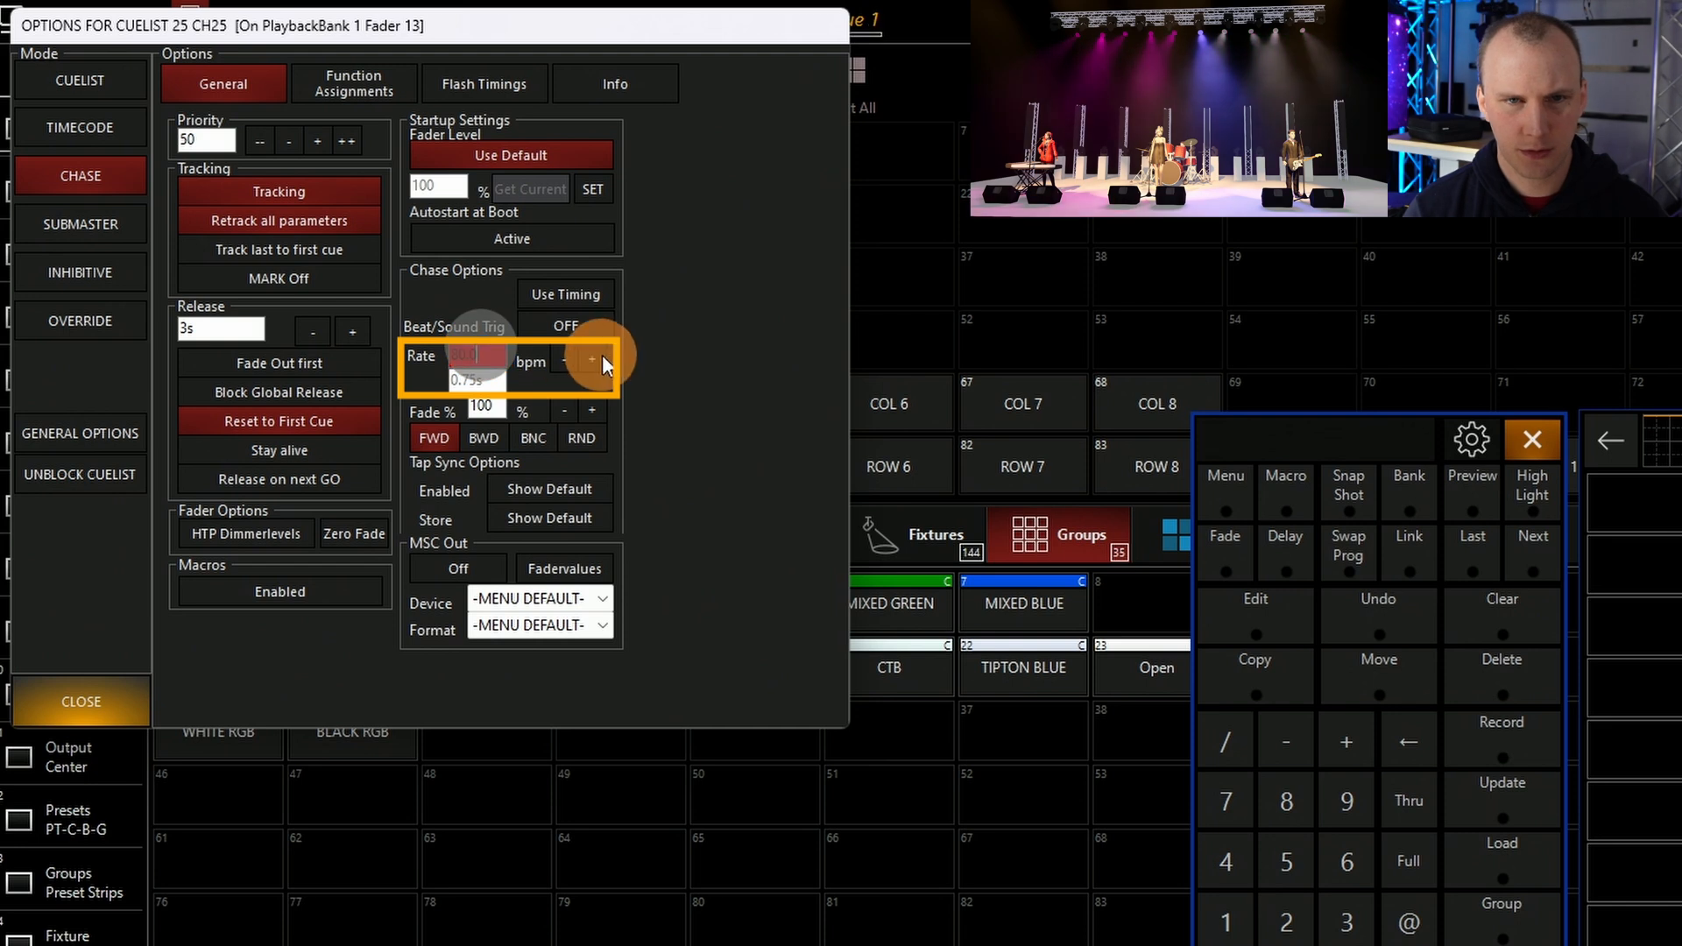
left_click(602, 361)
left_click(603, 361)
left_click(603, 361)
left_click(603, 361)
left_click(603, 361)
left_click(603, 361)
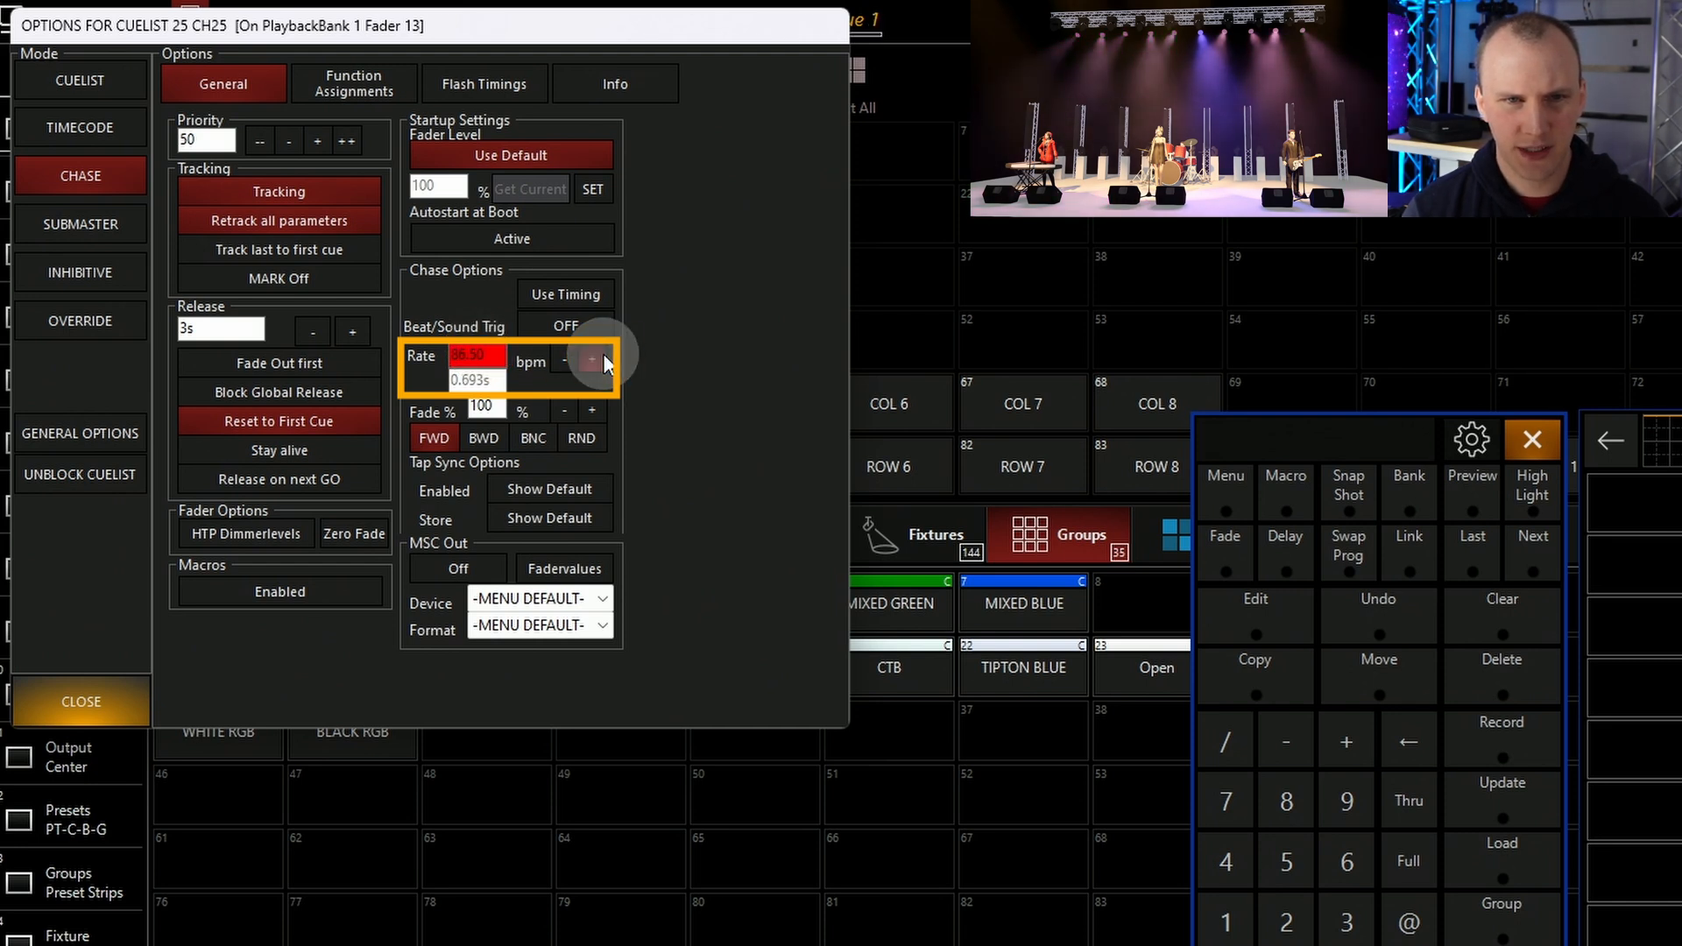
Set the chase rate to 200 bpm, and open the Beat/Sound trigger setting and cancel it
left_click_drag(489, 358, 407, 353)
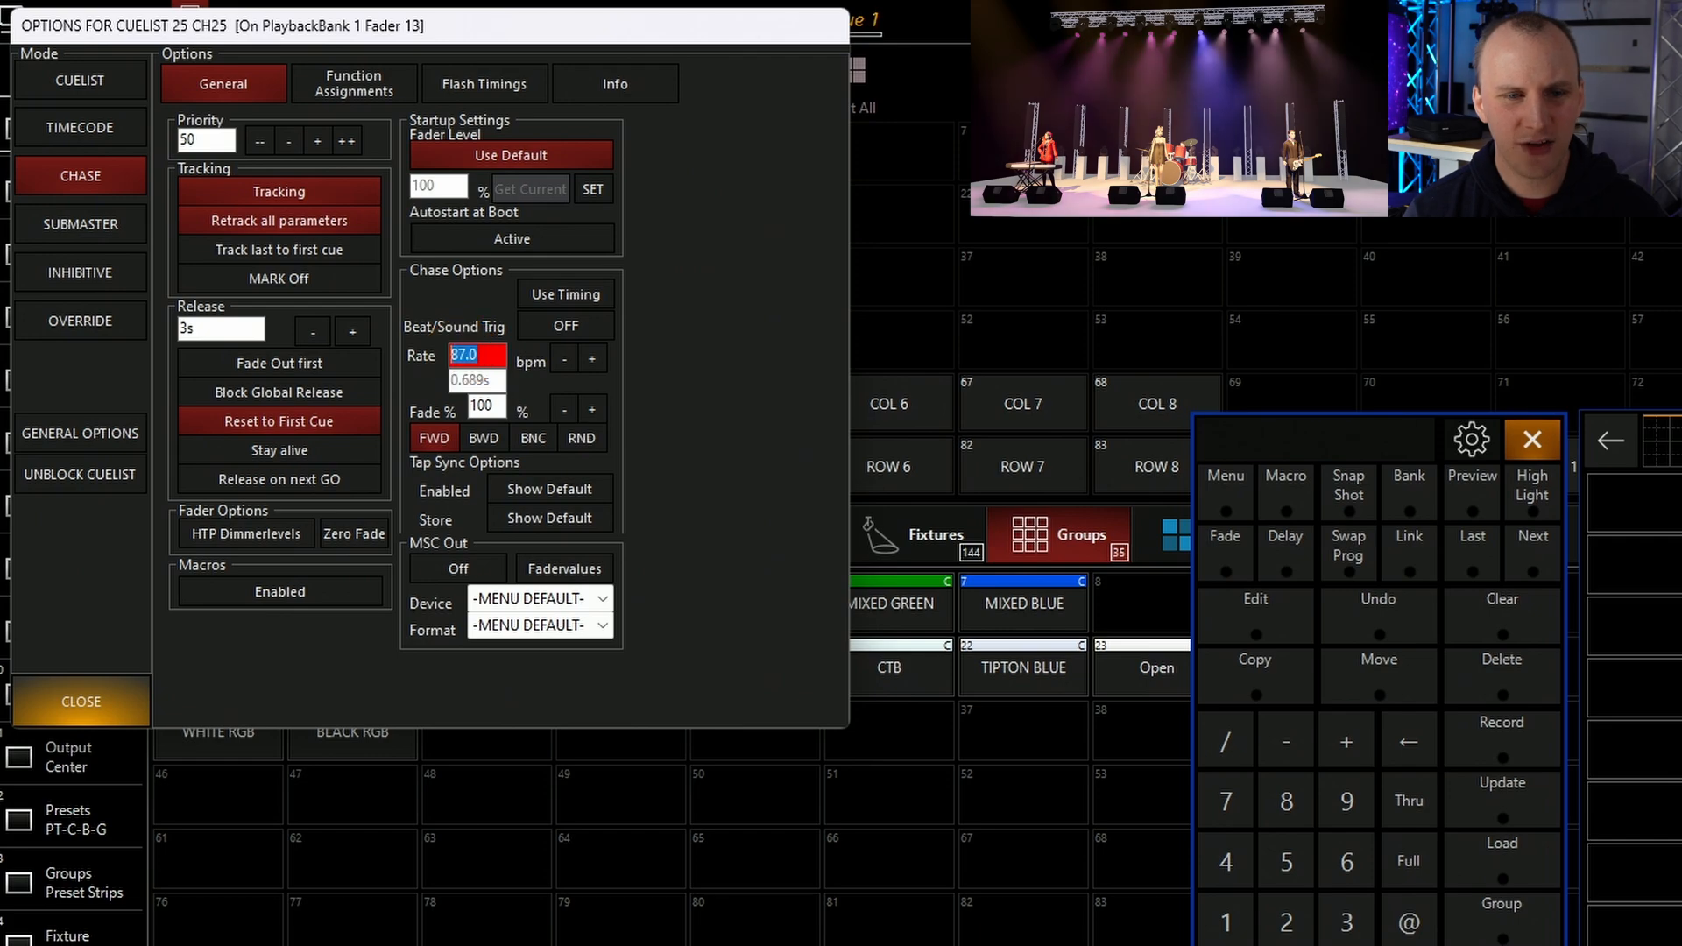
type("20")
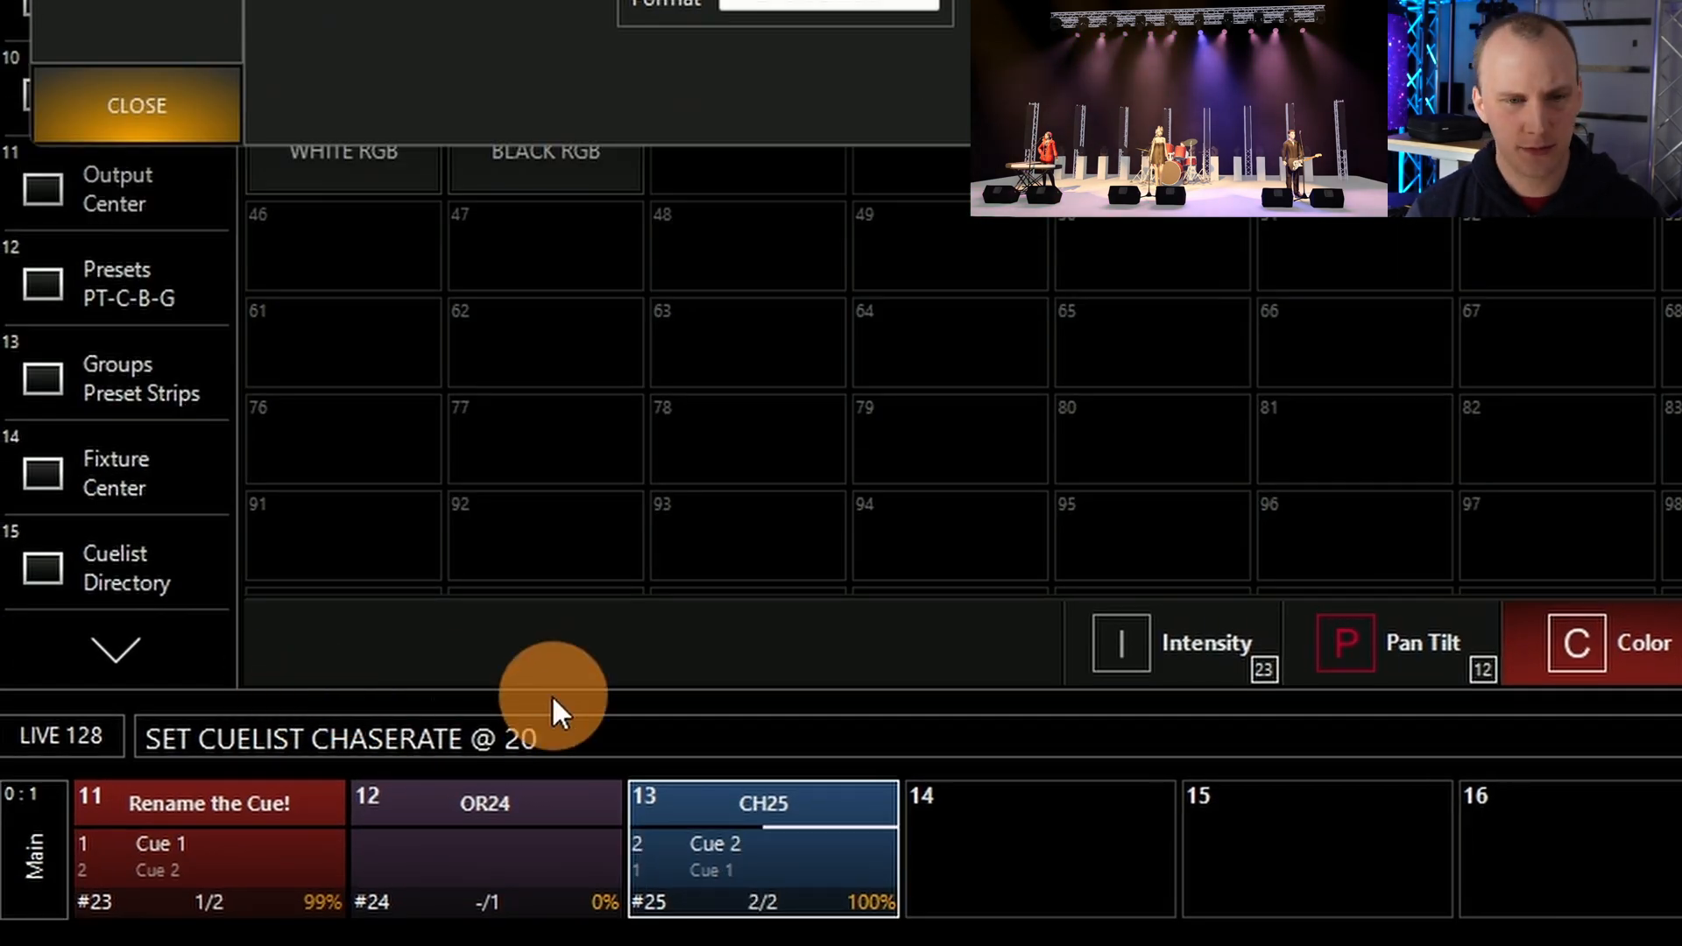
key("Return")
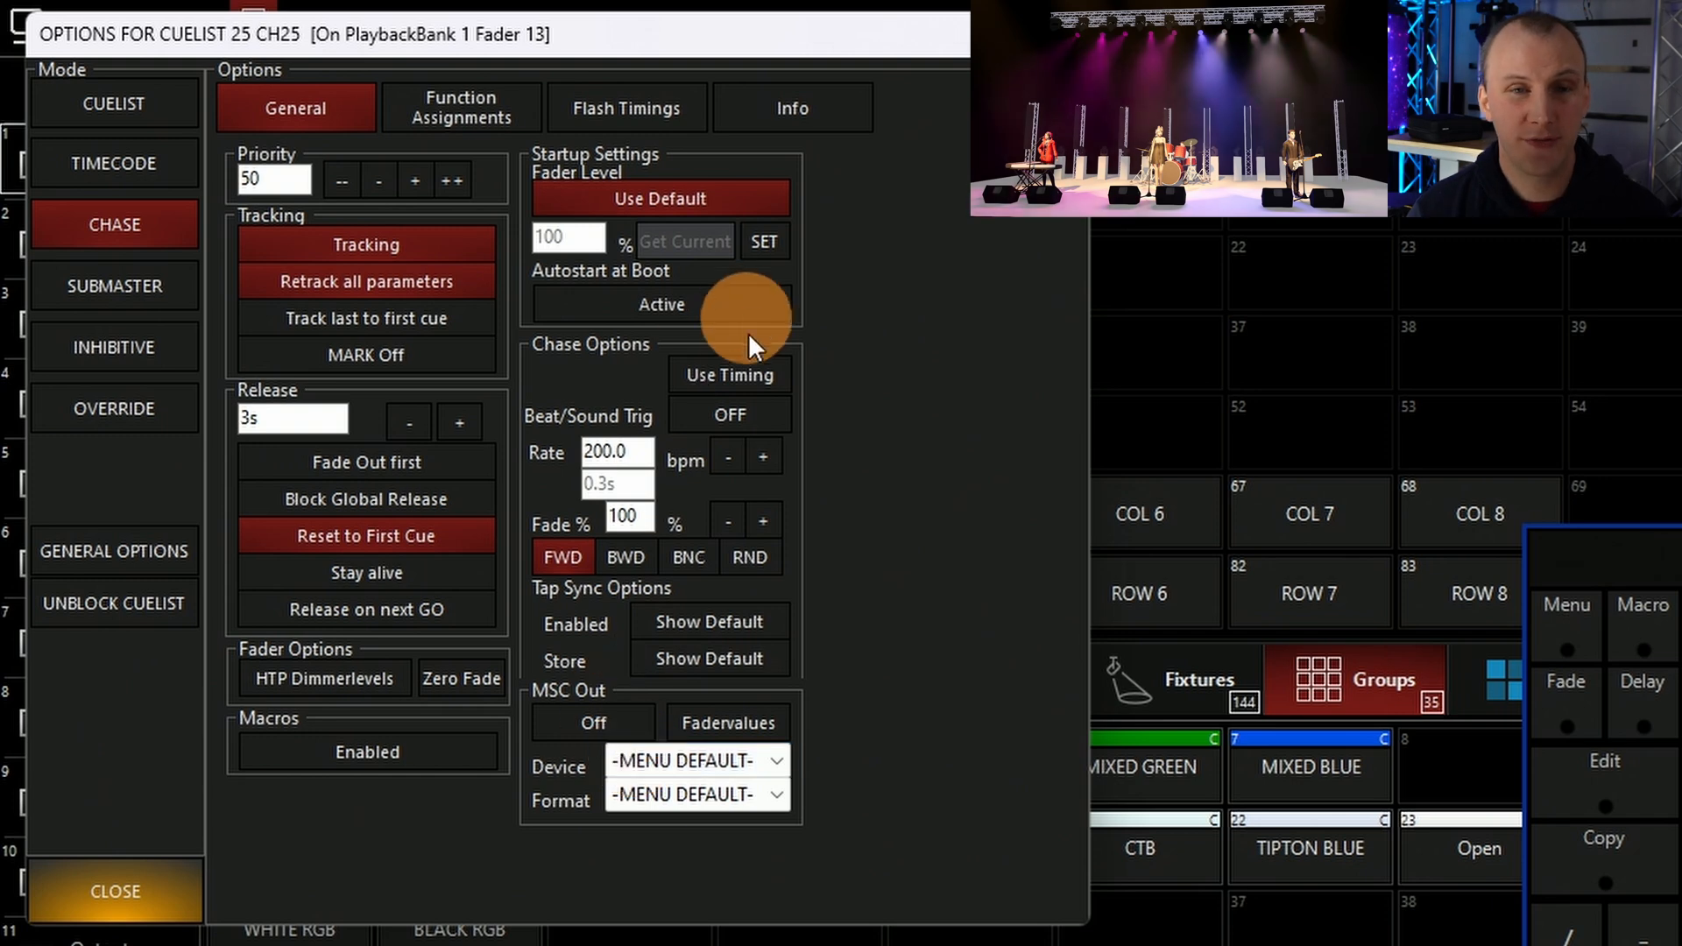
left_click(764, 405)
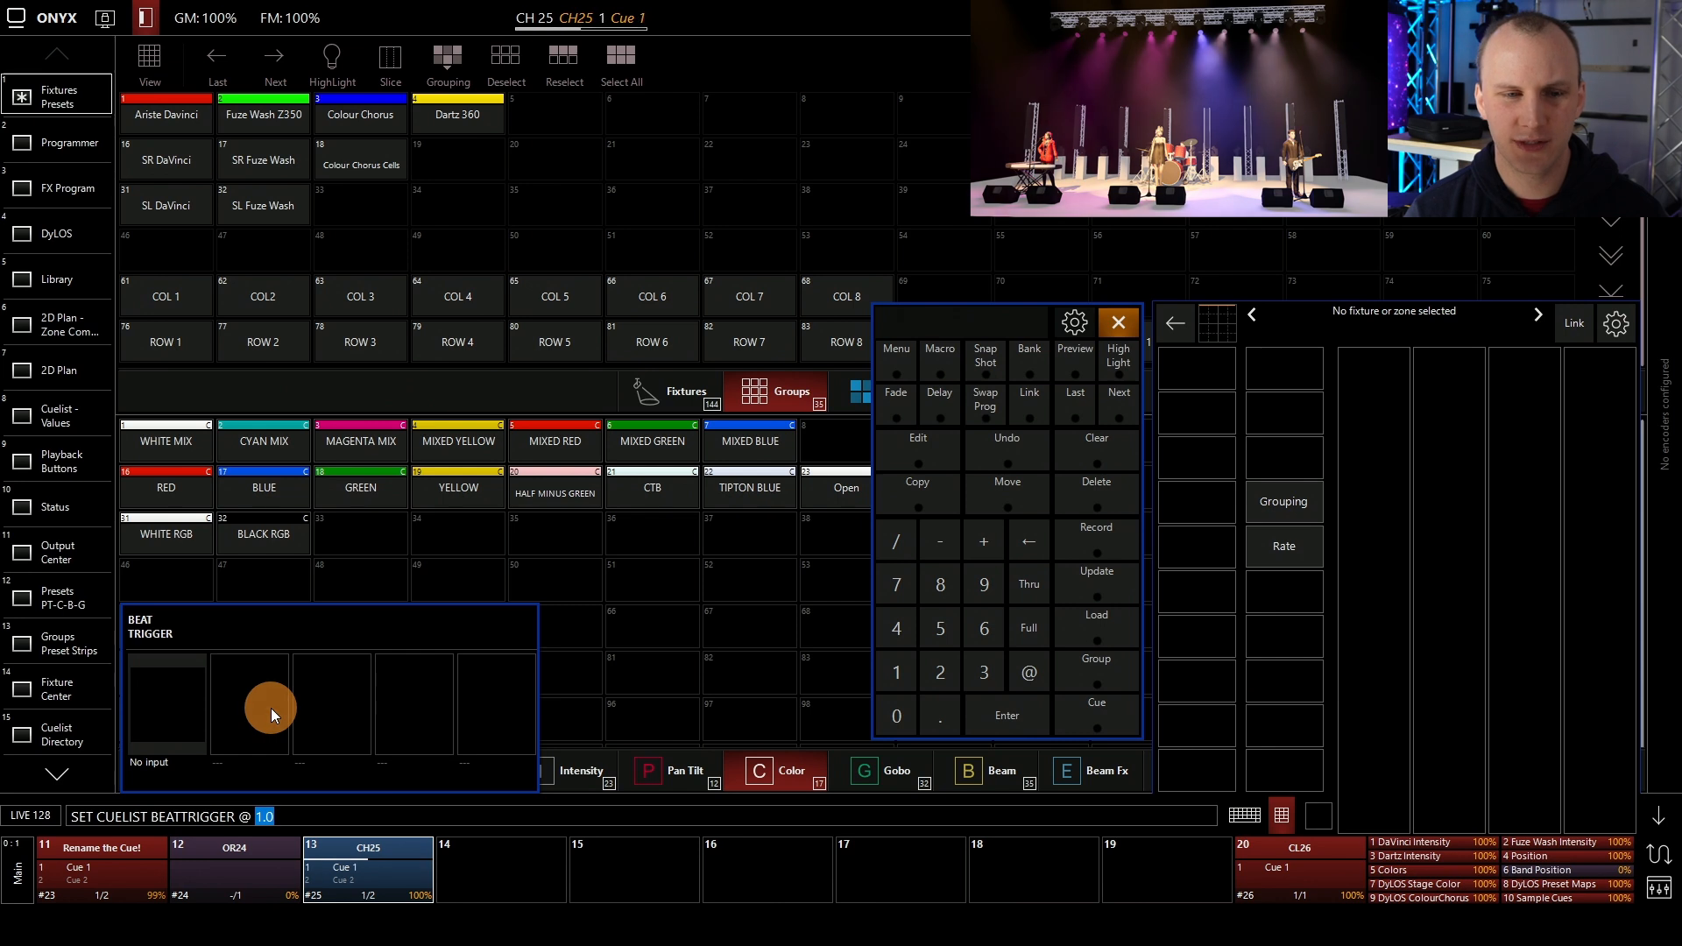
key("Escape")
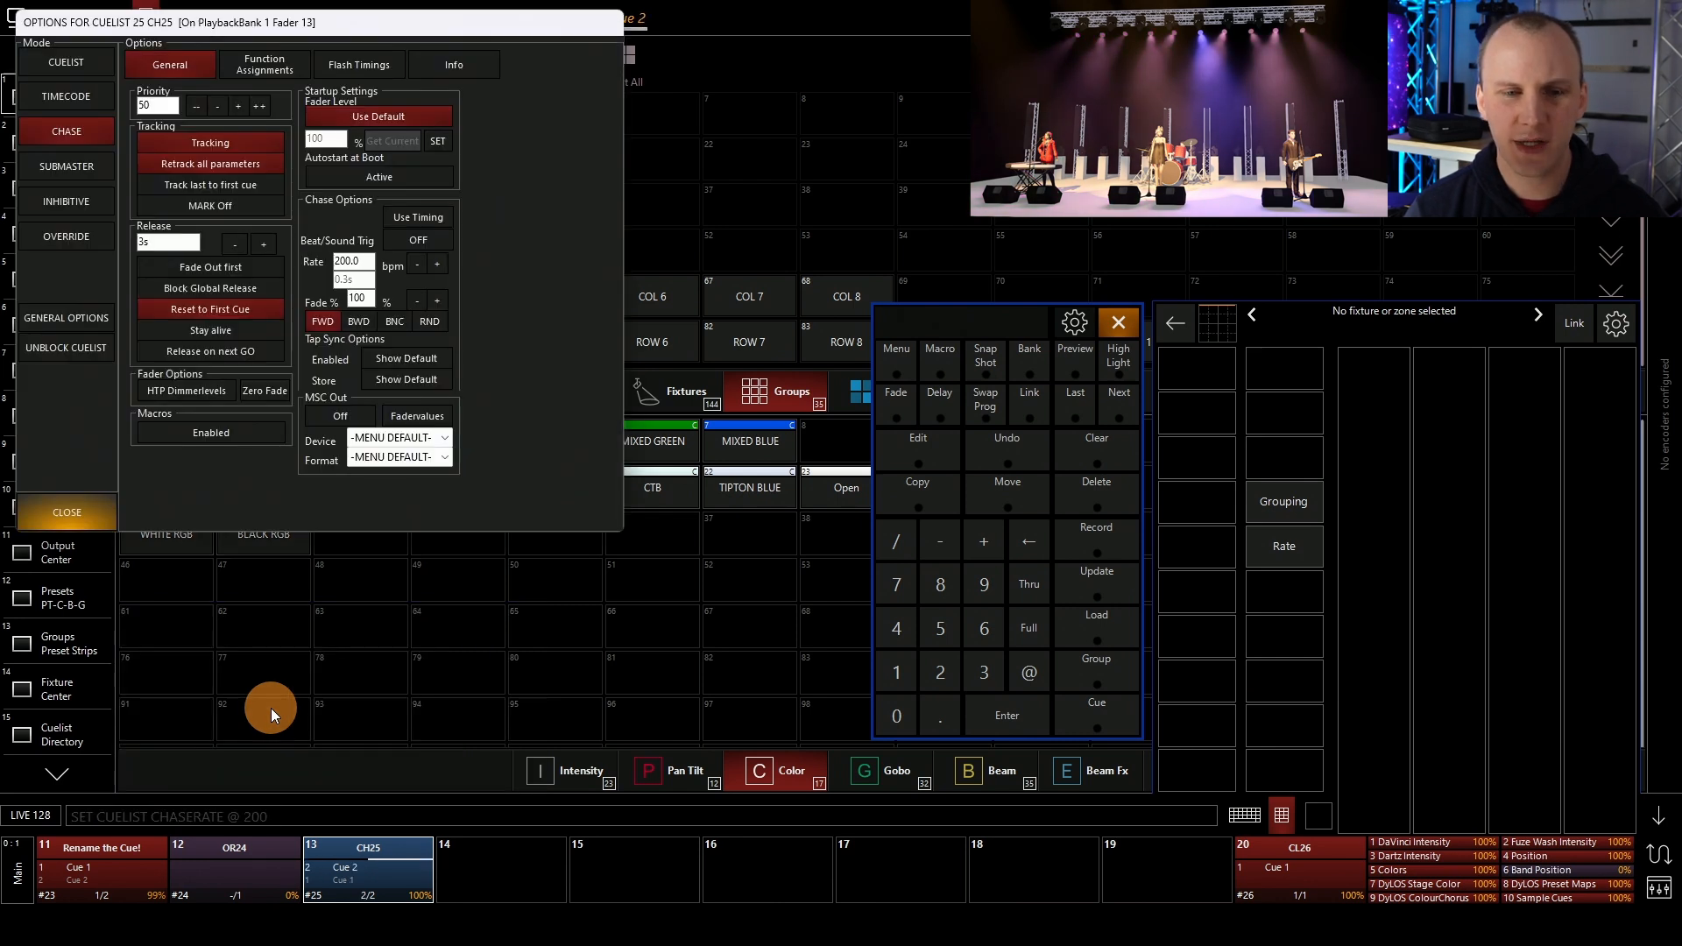
Enable Tap Sync for the chase and bring up the playback controls of playback 13
left_click(423, 357)
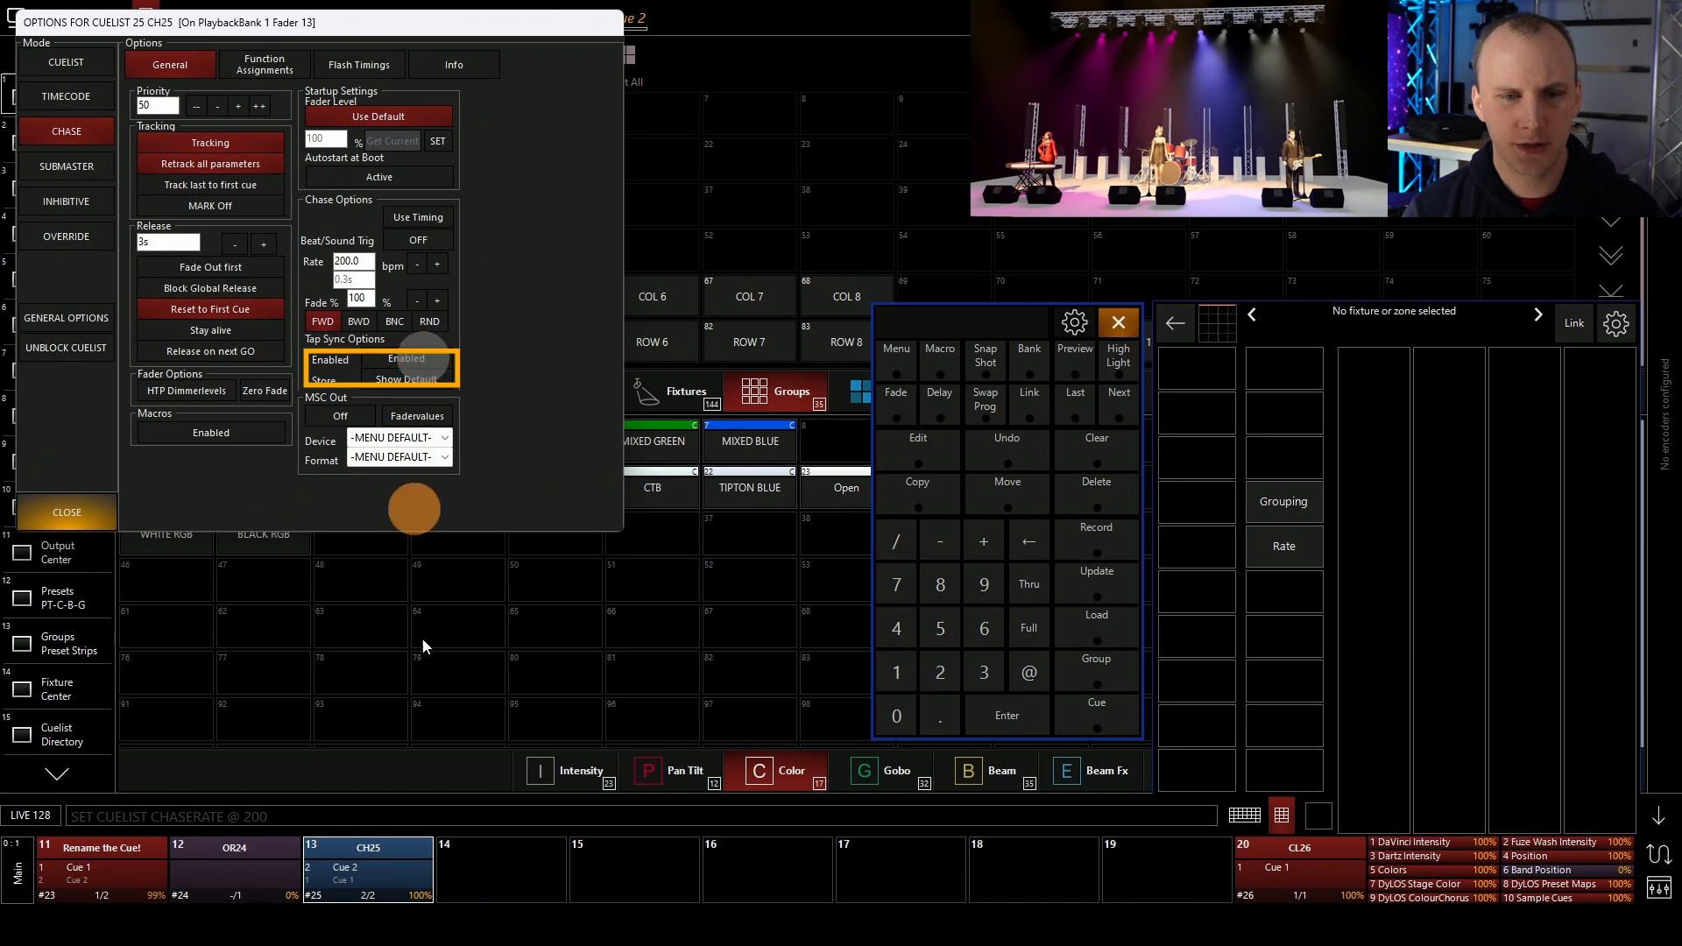
left_click(387, 875)
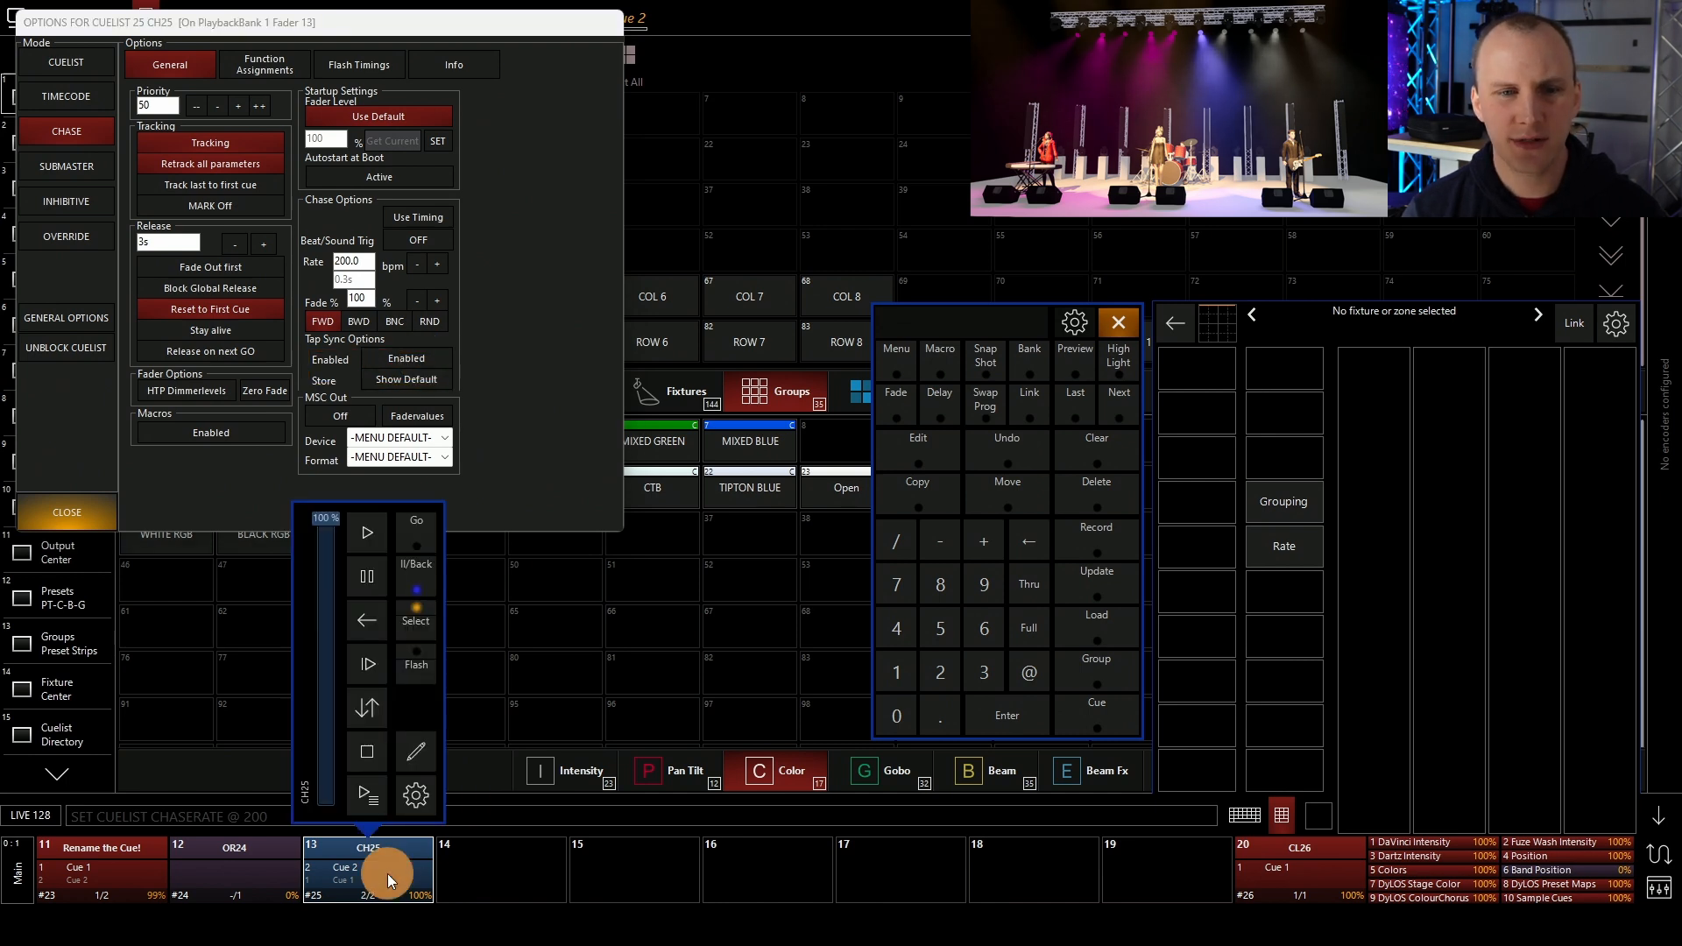
left_click(366, 519)
left_click(368, 663)
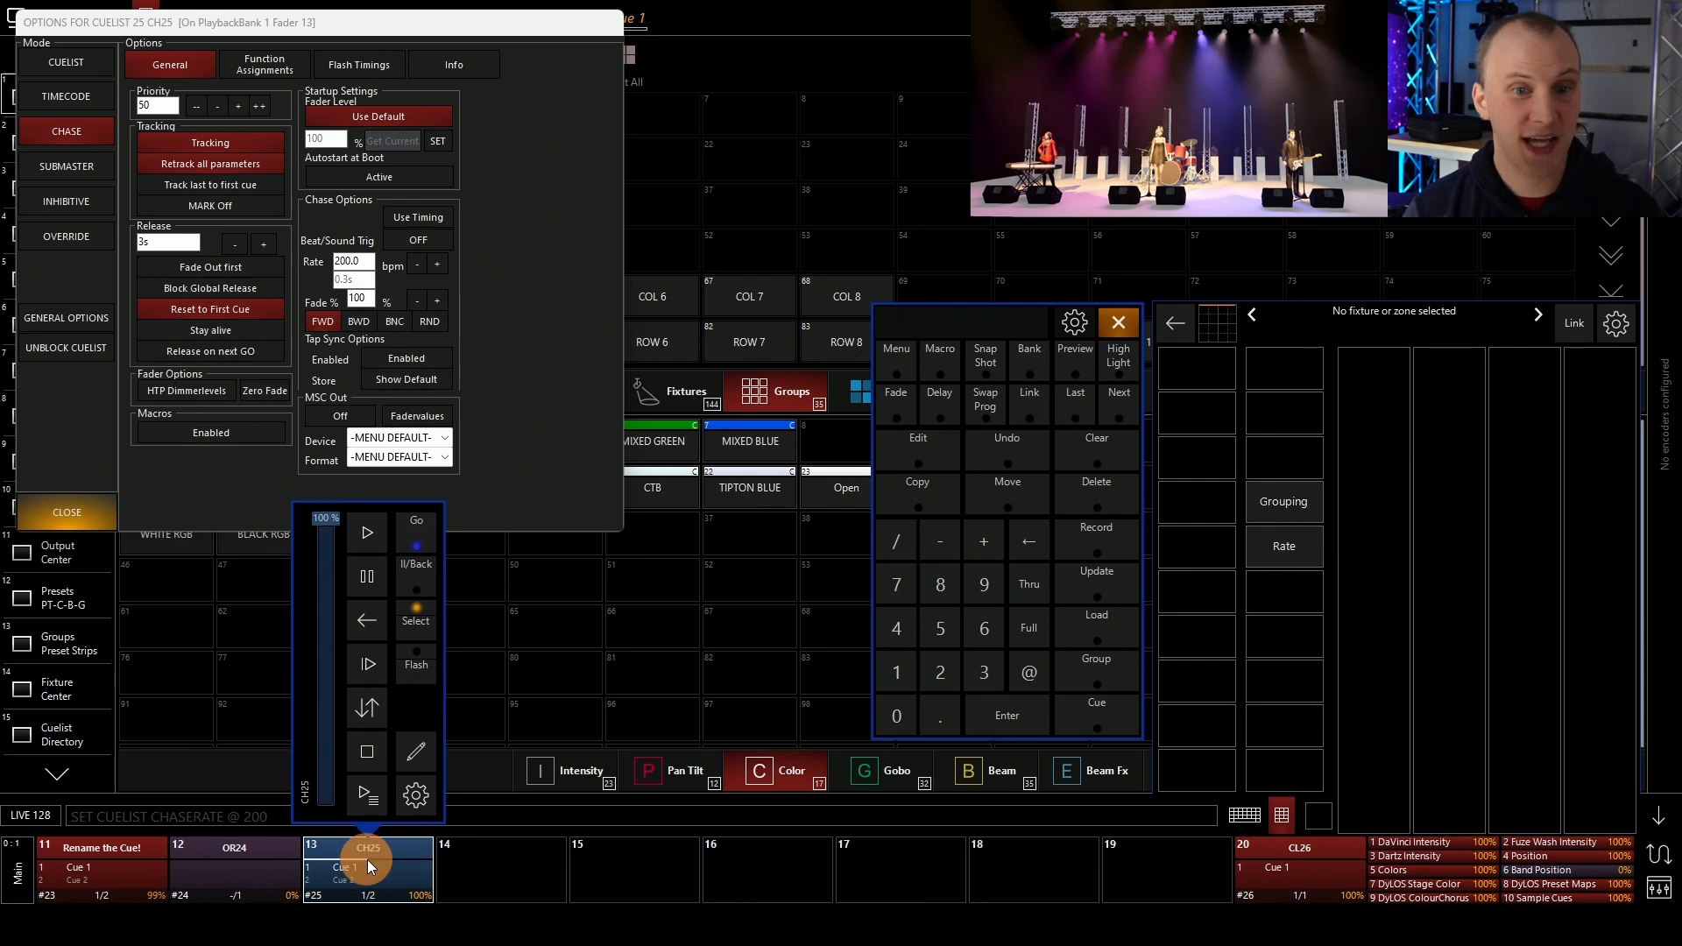
Tap the chase's Go repeatedly in tempo to set its rate to about 115 bpm
left_click(360, 622)
left_click(359, 534)
left_click(360, 535)
left_click(359, 534)
left_click(359, 535)
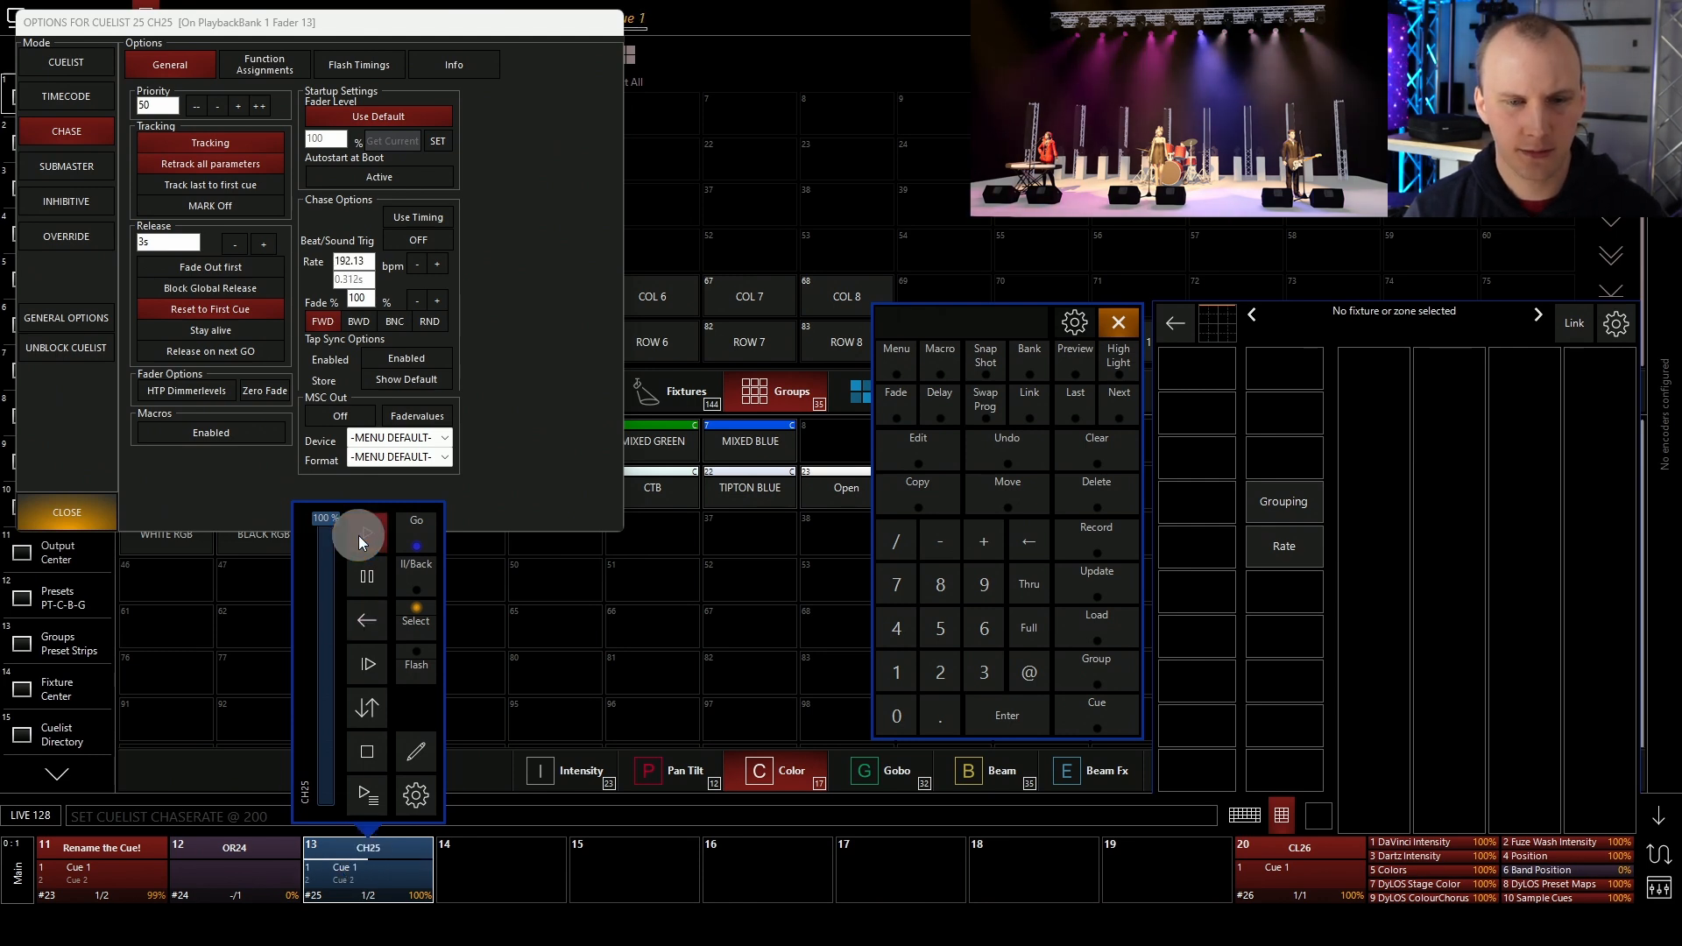
left_click(359, 535)
left_click(359, 535)
left_click(359, 535)
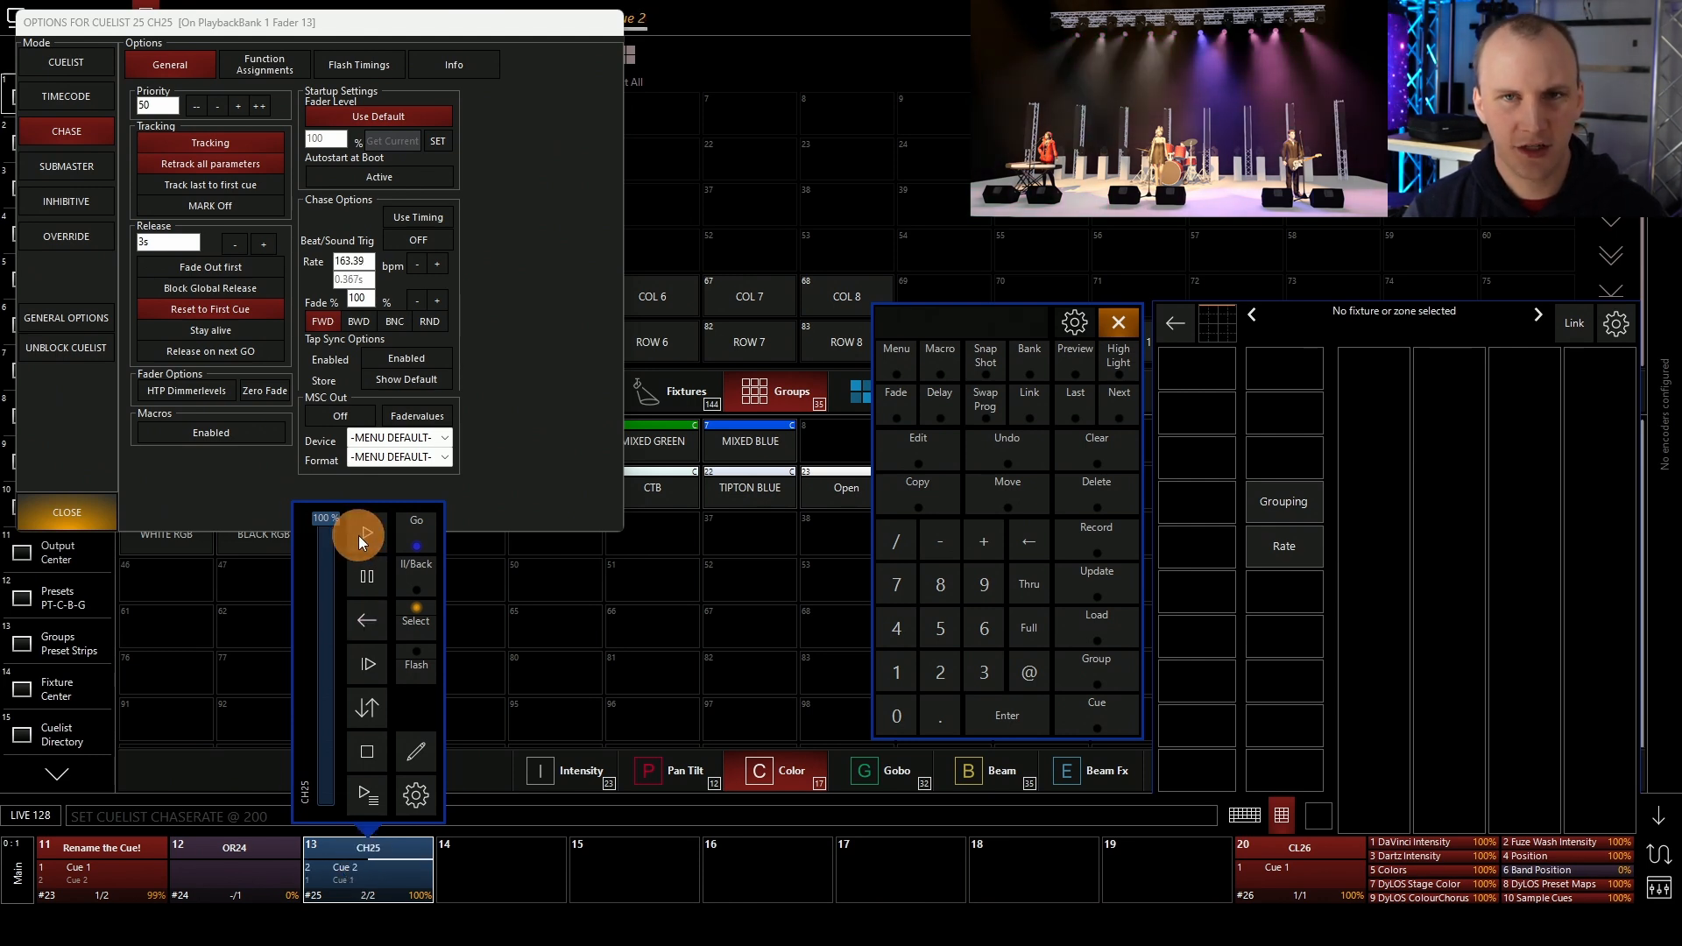
left_click(359, 535)
left_click(359, 534)
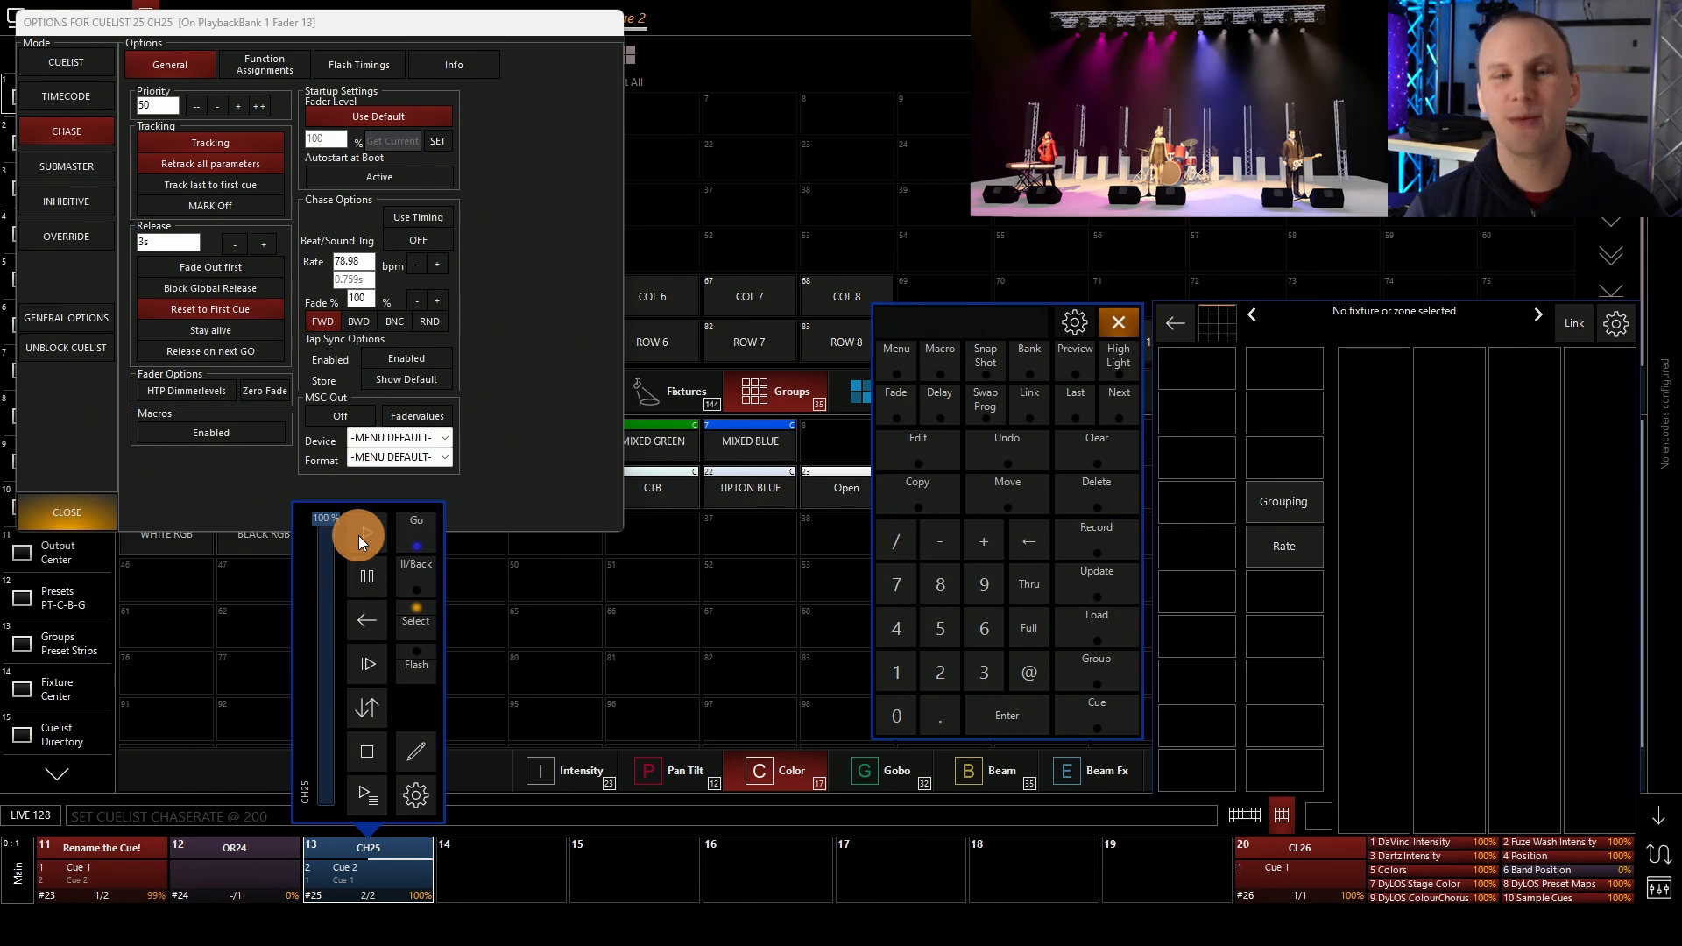
left_click(360, 534)
left_click(360, 535)
left_click(359, 534)
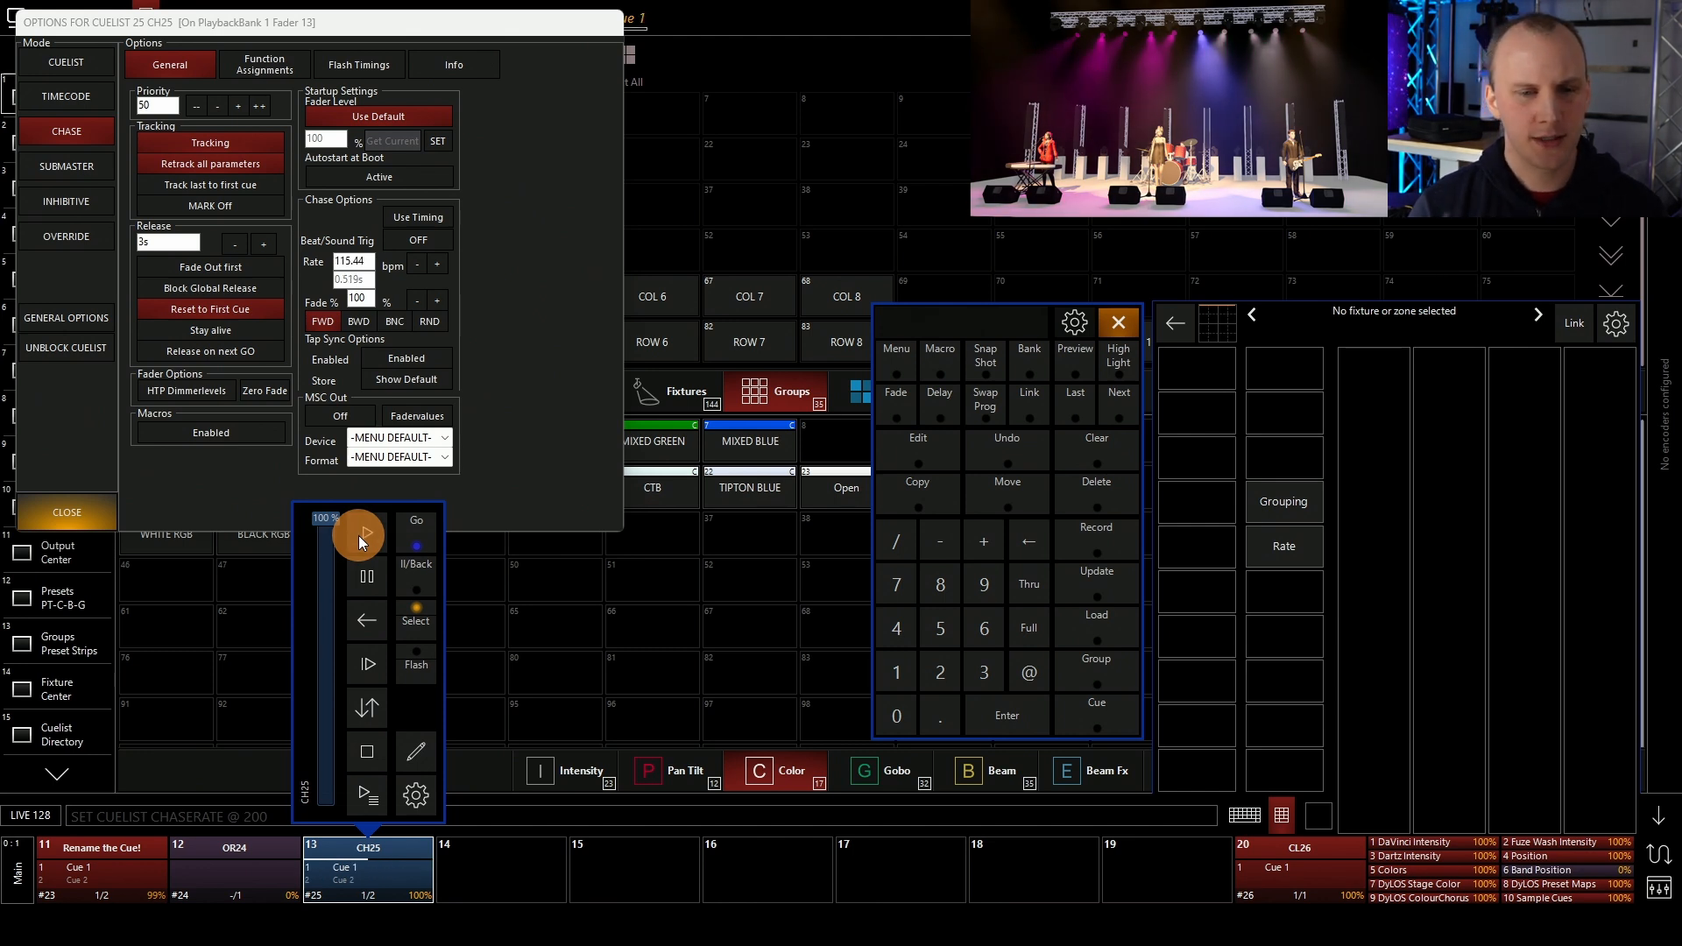
left_click(365, 845)
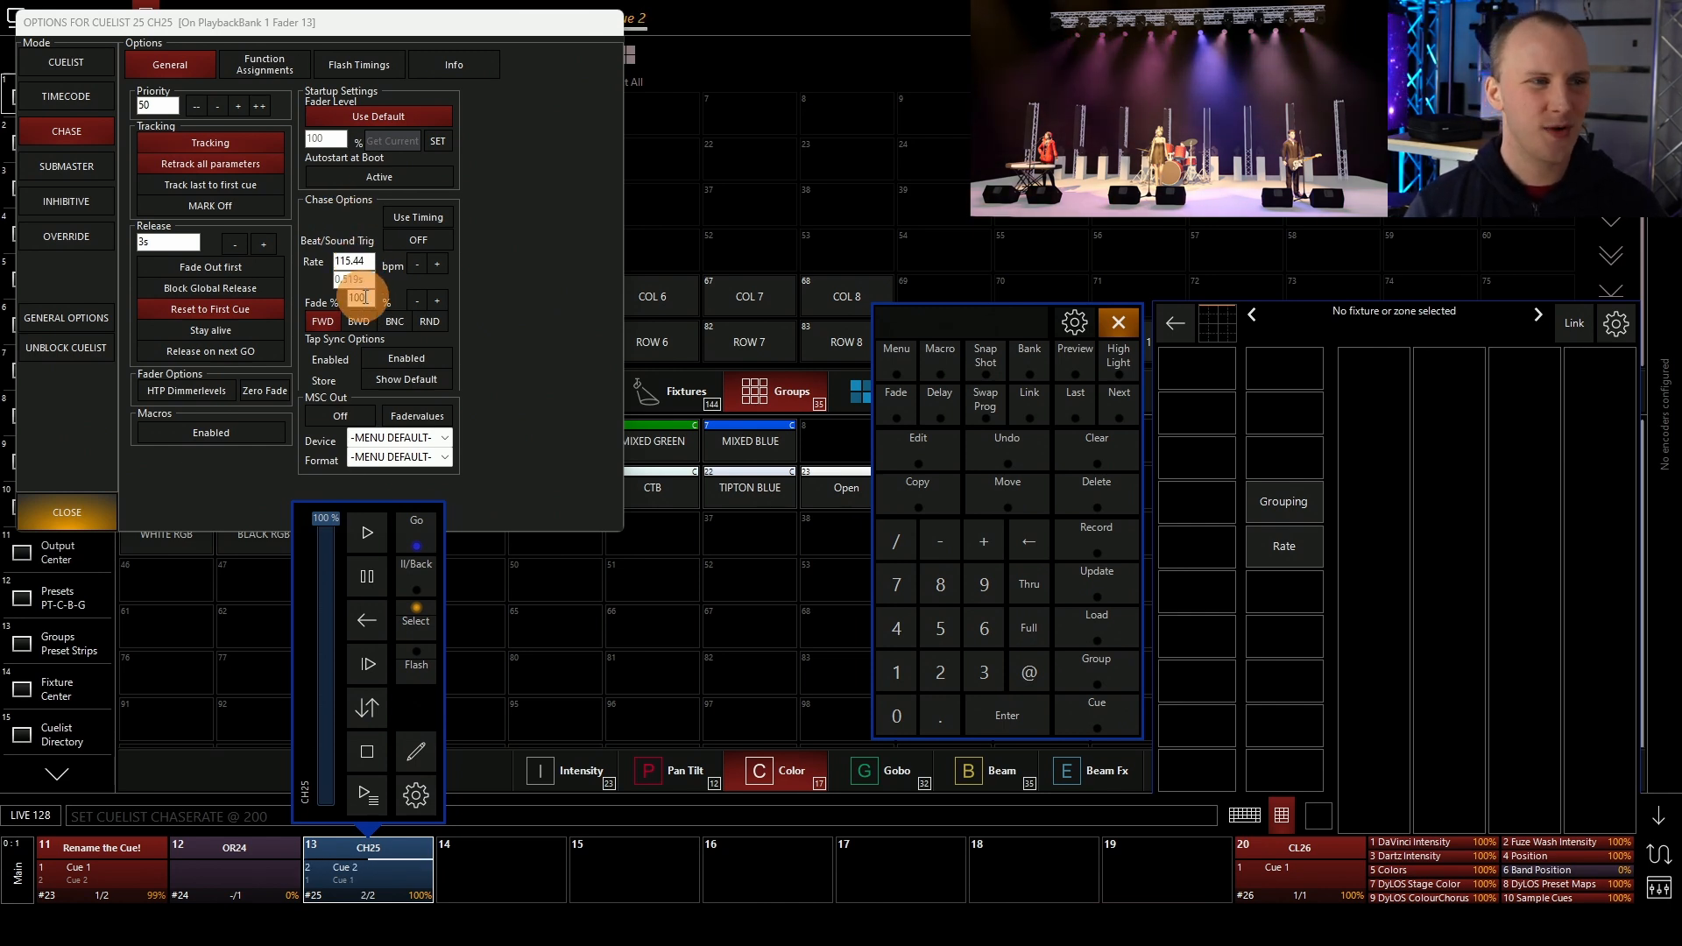
Set the chase's fade percentage to 25% and close the cuelist options
left_click(359, 297)
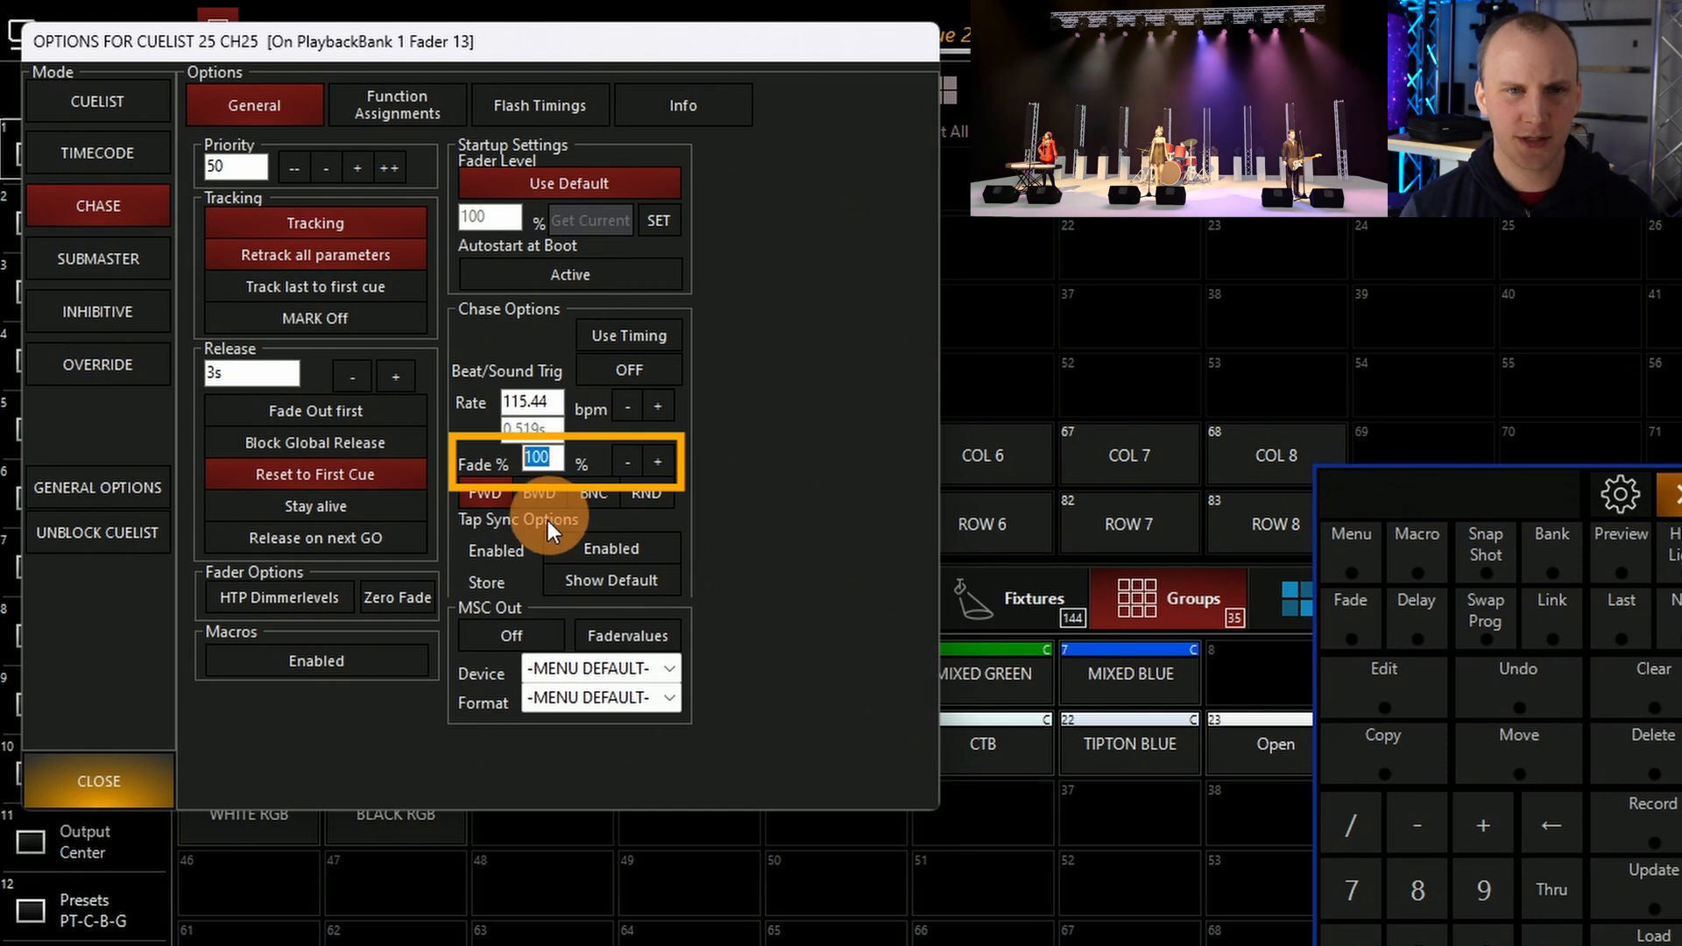
type("10")
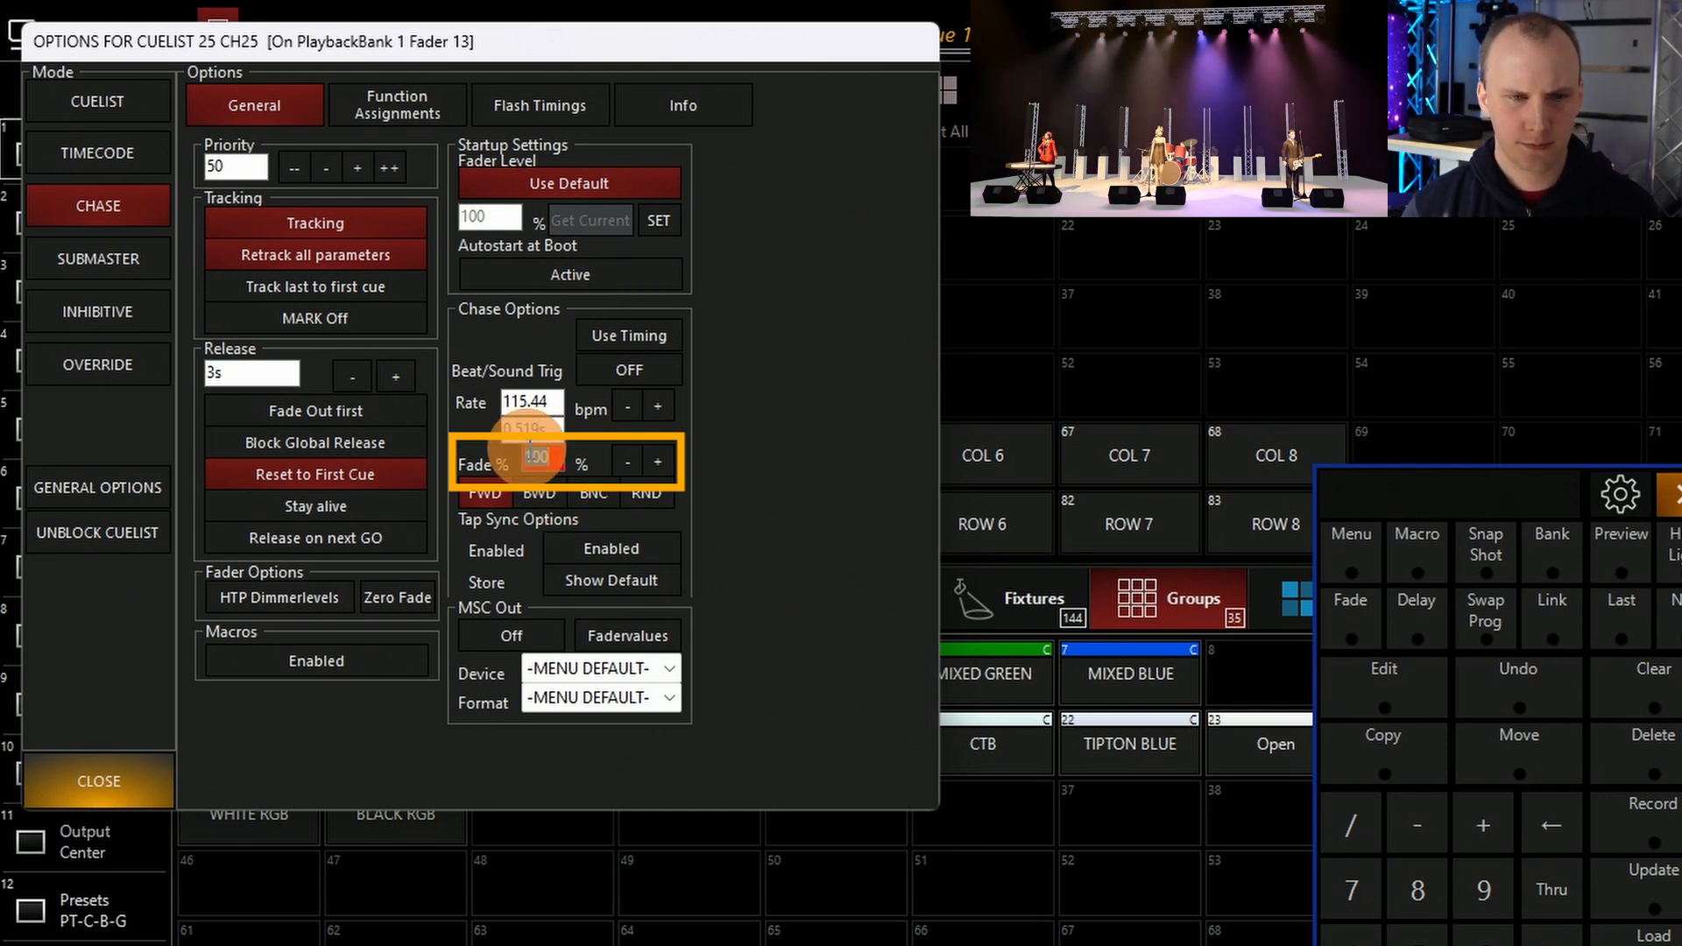
key("Return")
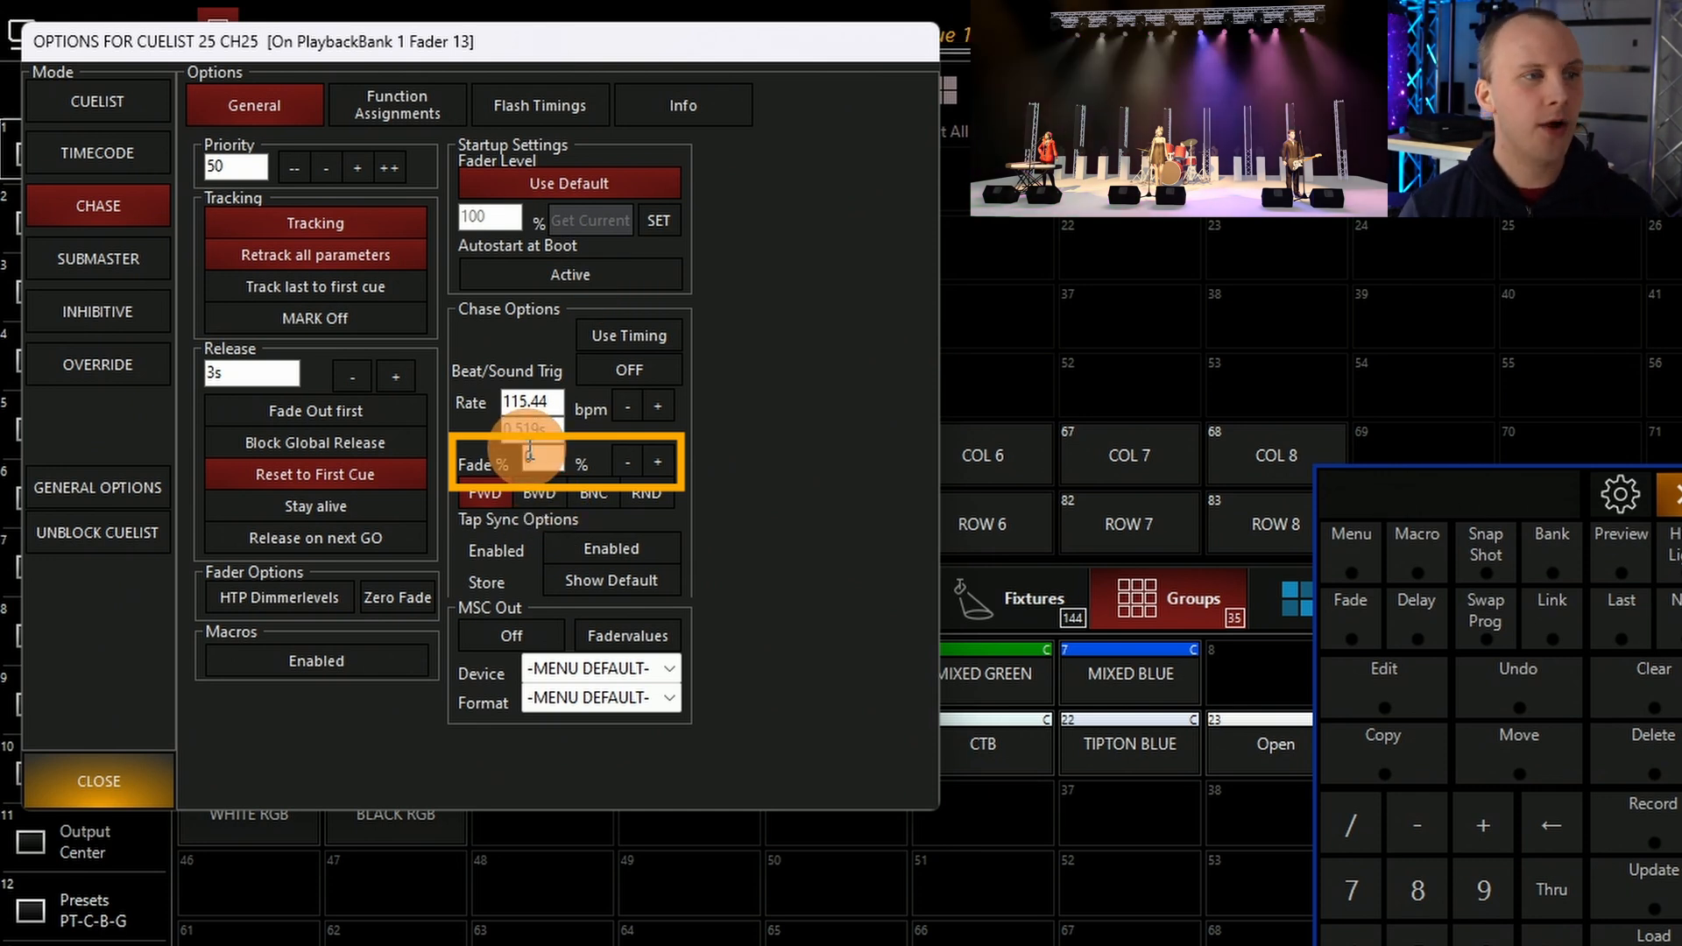
double_click(529, 449)
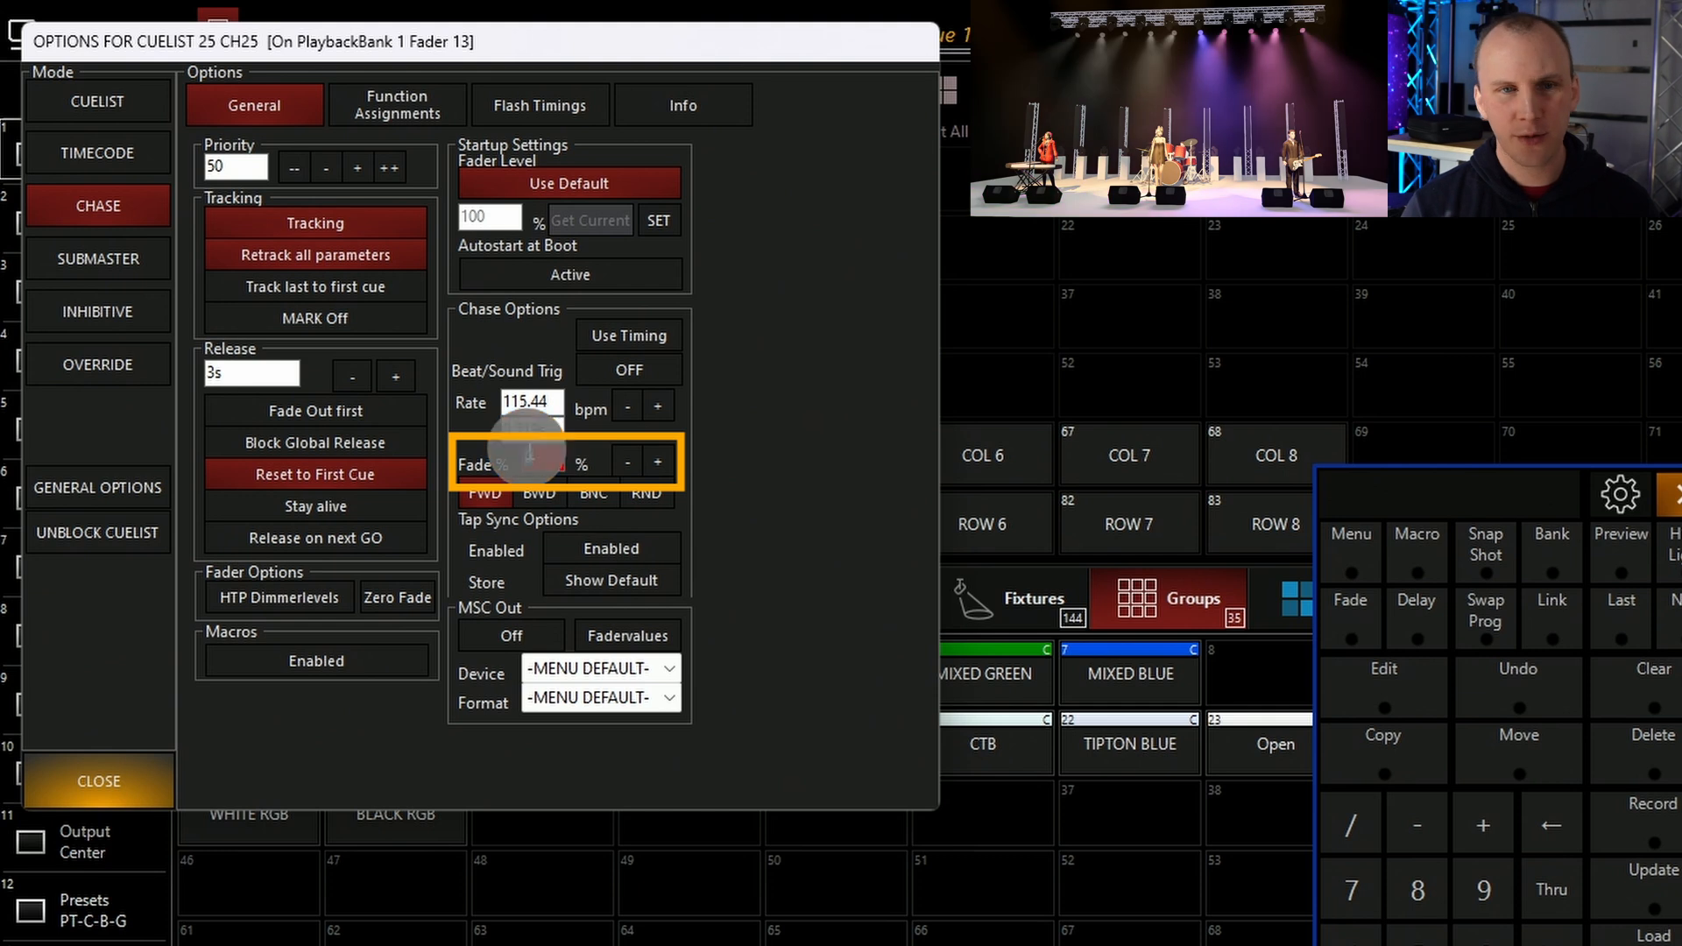
type("25")
key("Return")
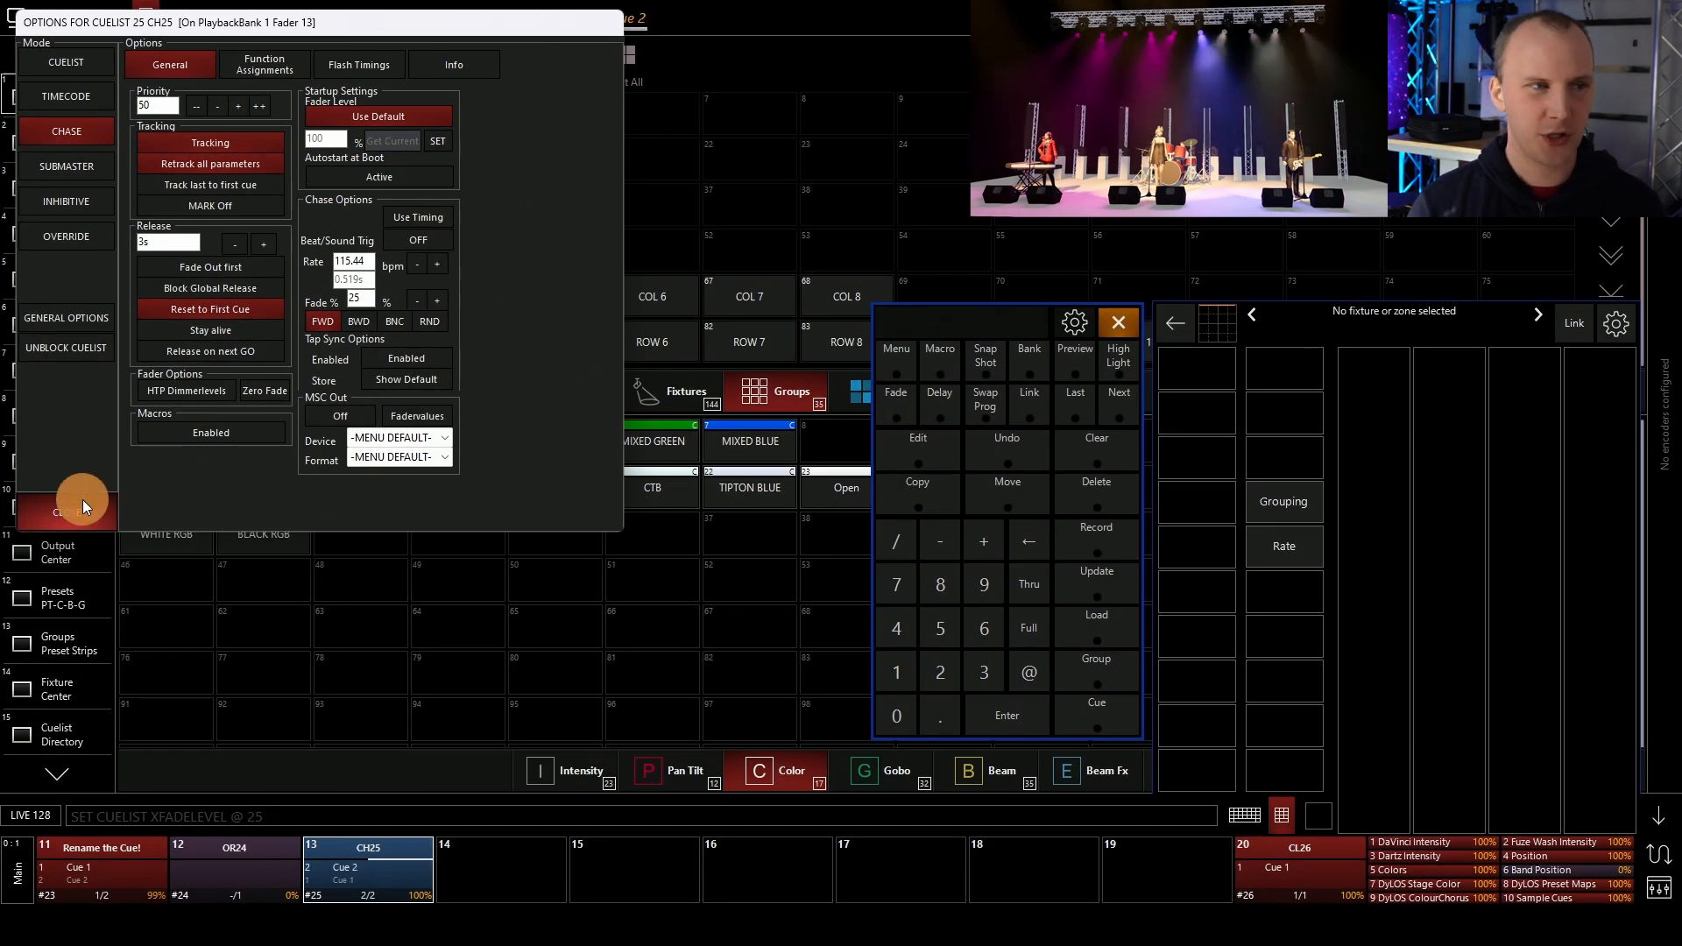
left_click(83, 499)
Release the chase on playback 13 from its playback controls
left_click(412, 848)
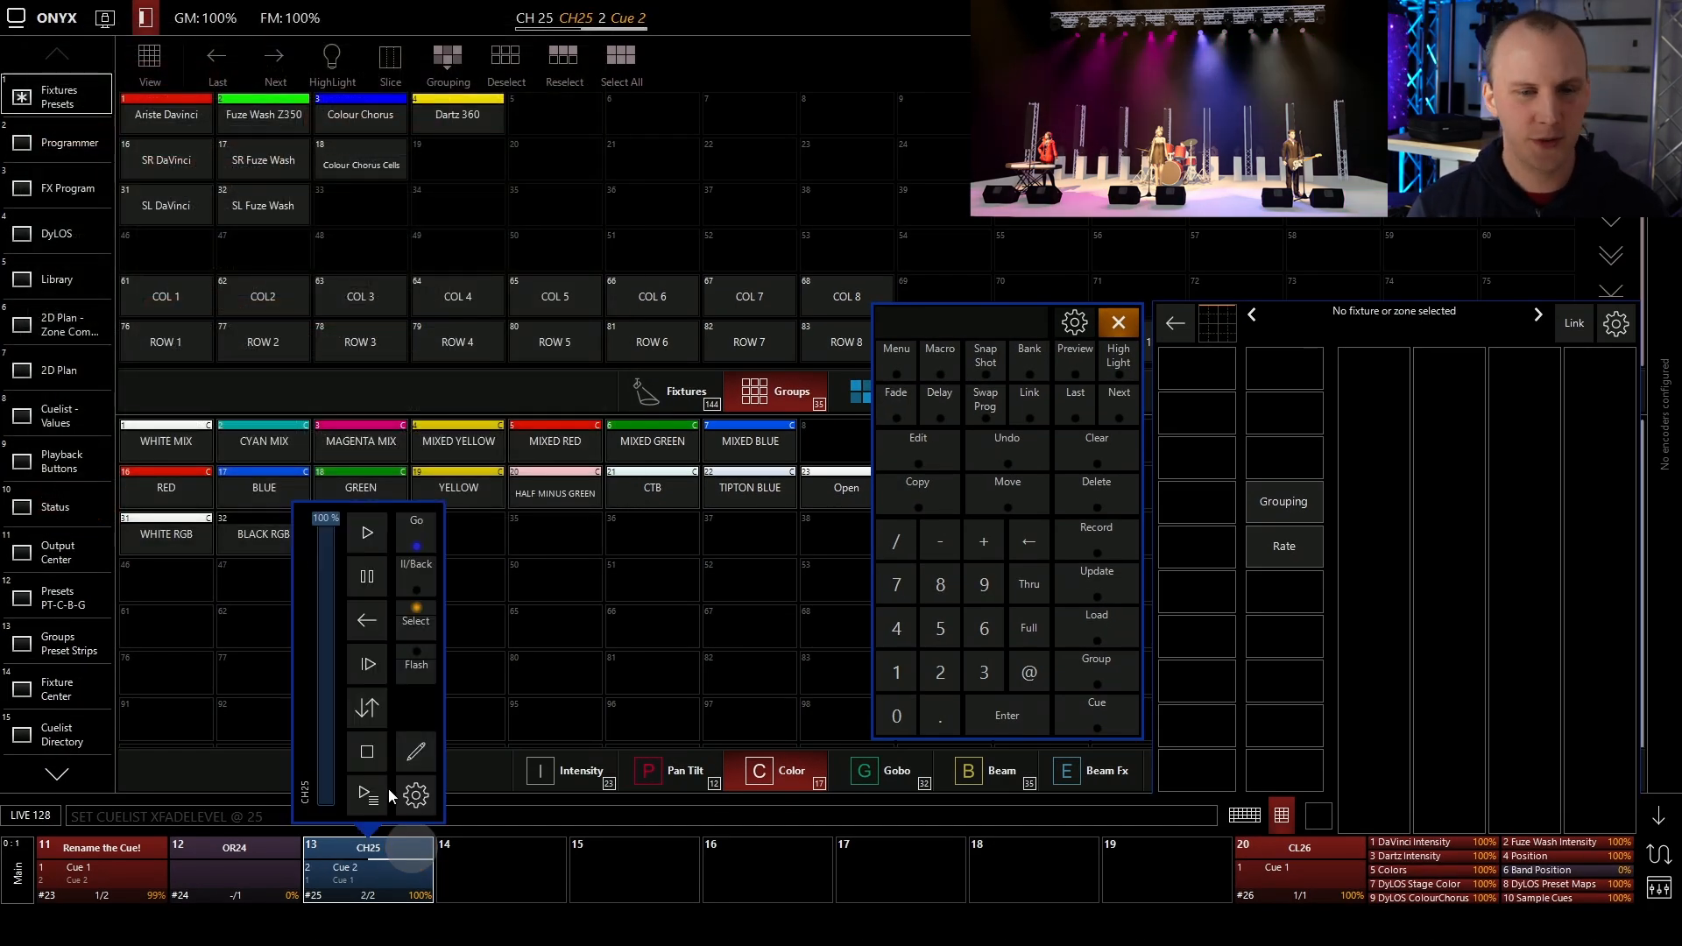
left_click(367, 751)
left_click(363, 871)
left_click(470, 861)
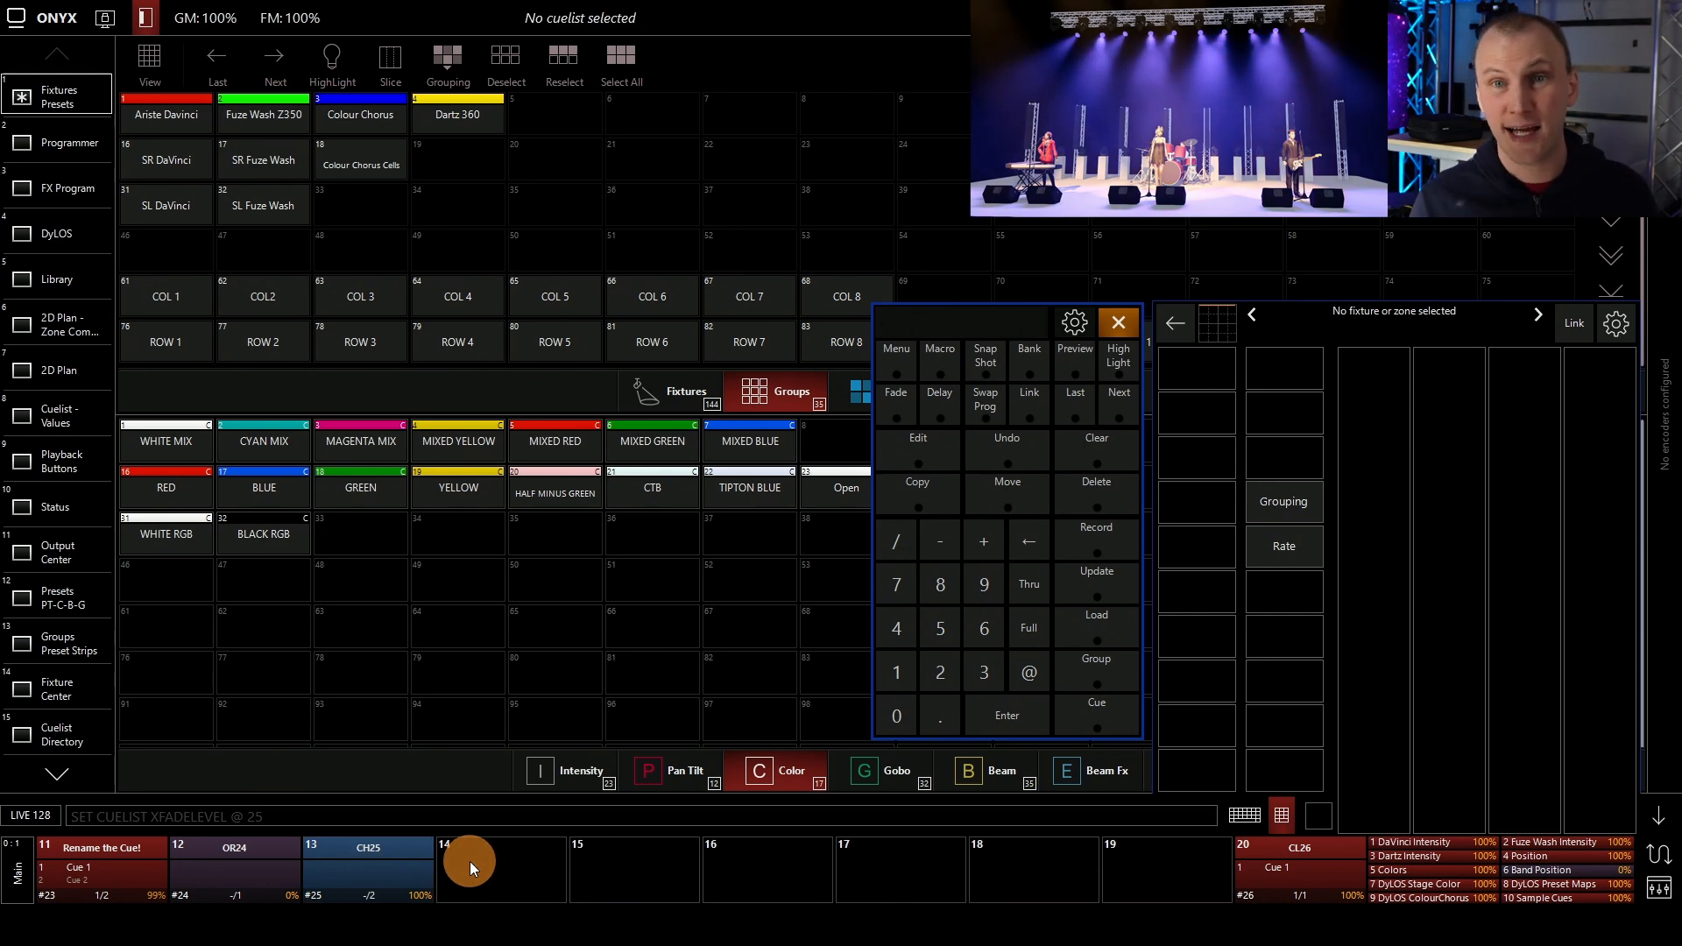
Select Artiste DaVinci fixtures 101 and 110, apply the Down Fanned Tilt position preset and set their intensity to full
left_click(688, 386)
left_click(191, 175)
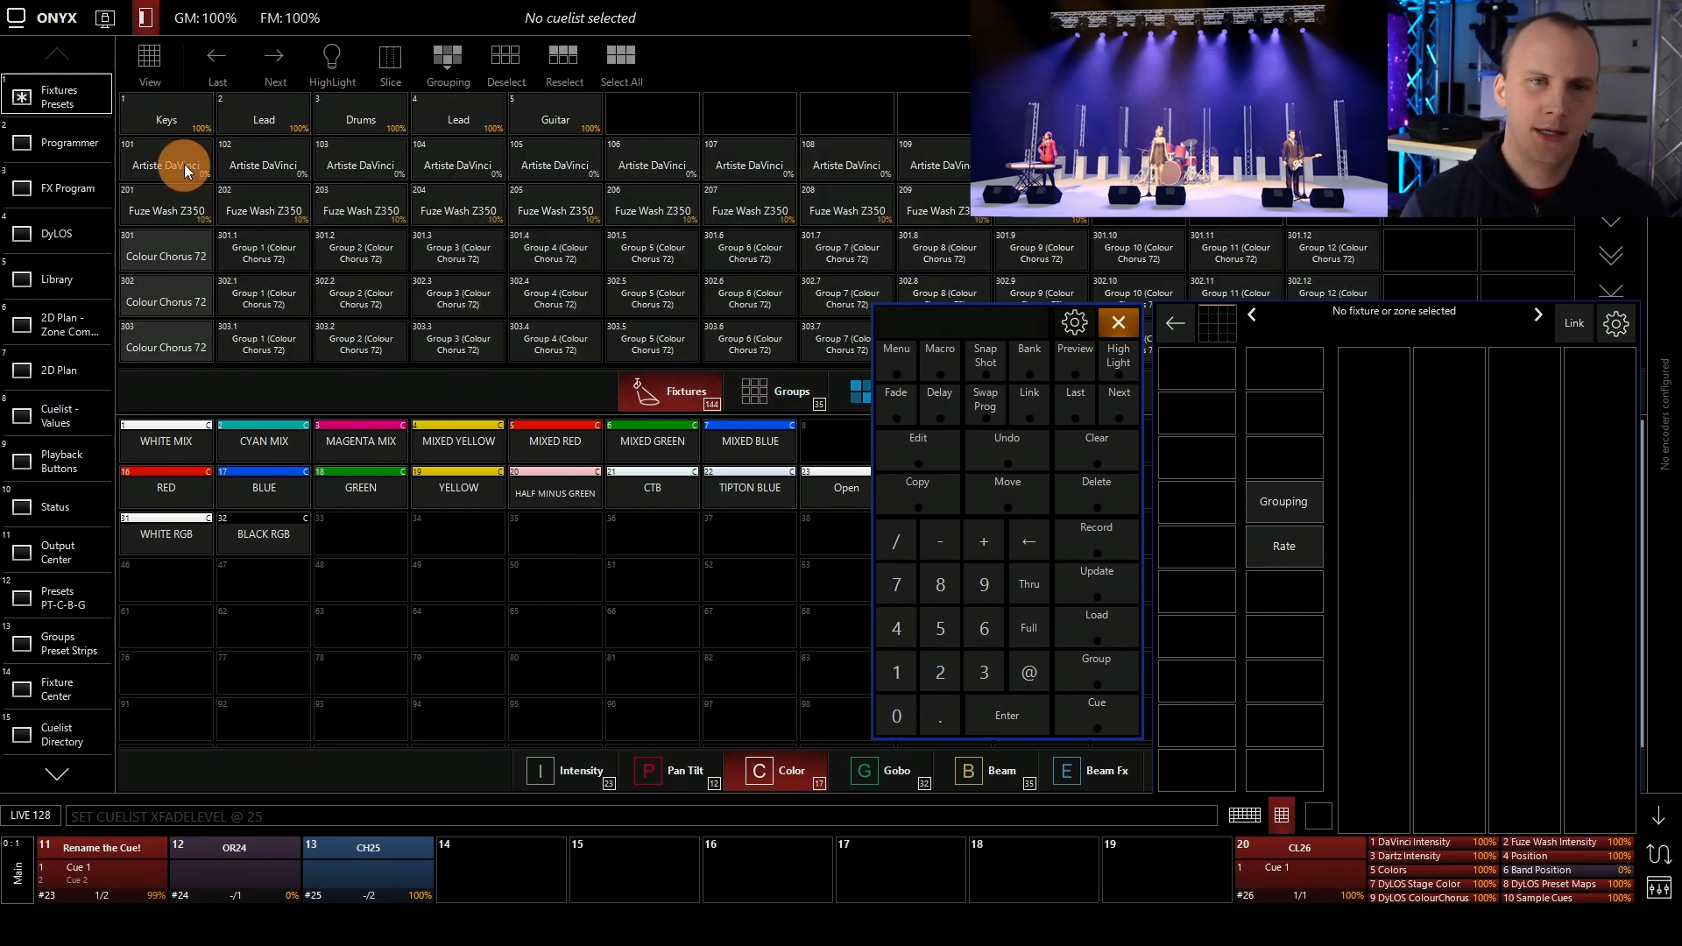
left_click(1044, 164)
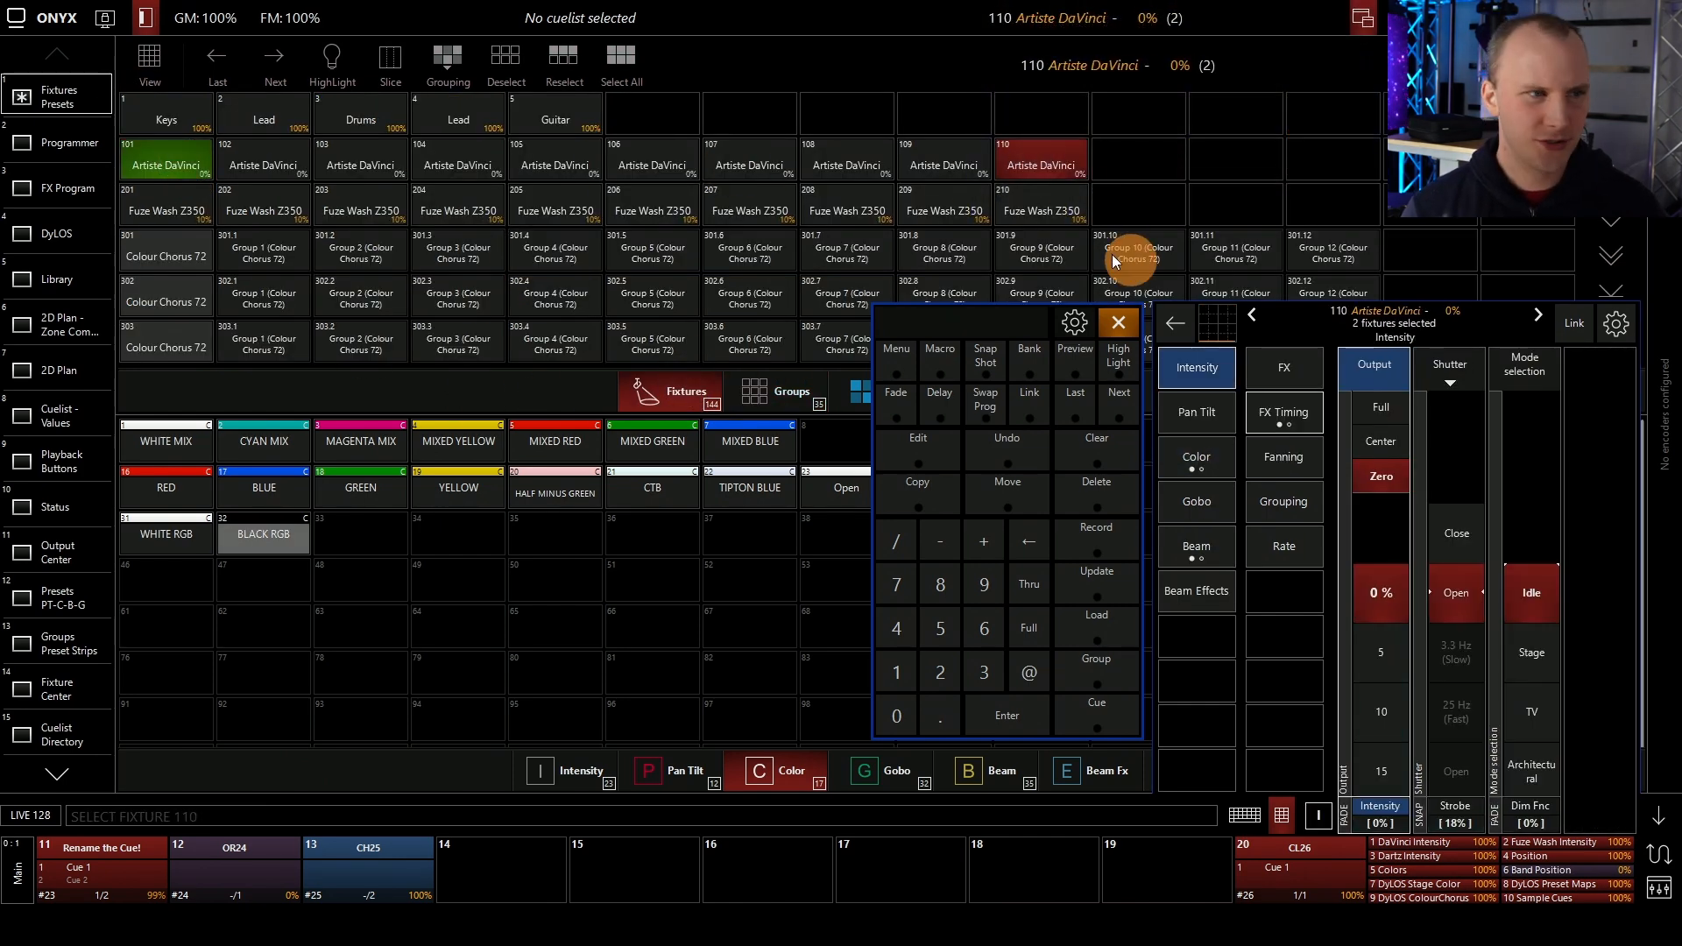
left_click(693, 746)
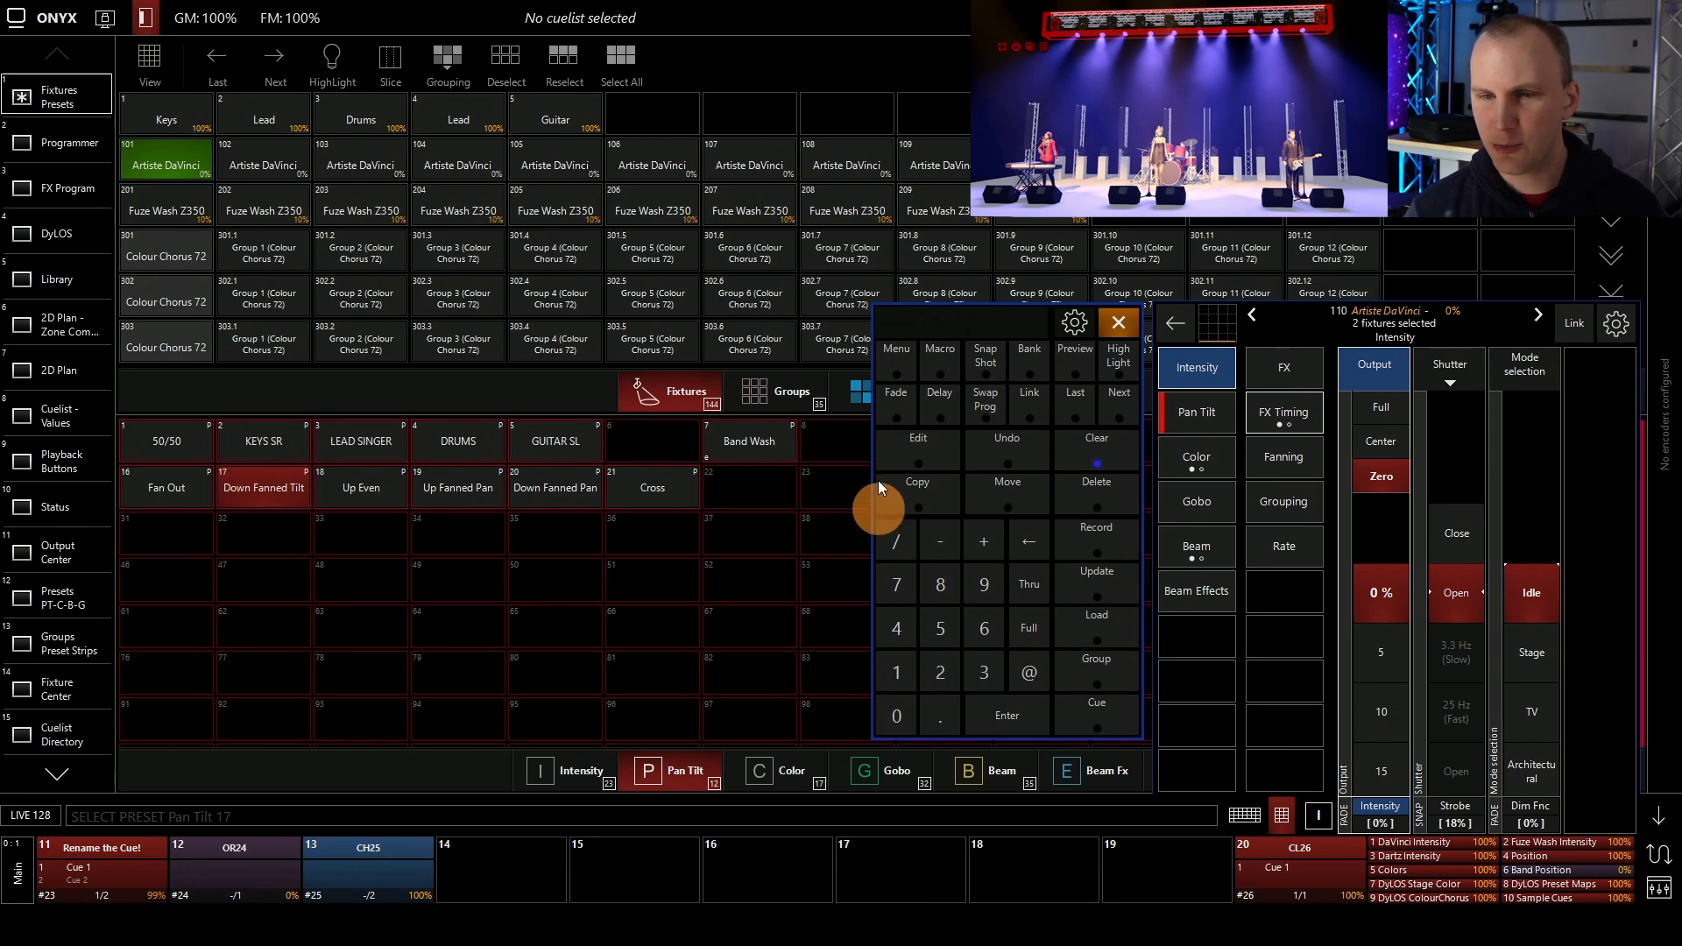
left_click(1019, 636)
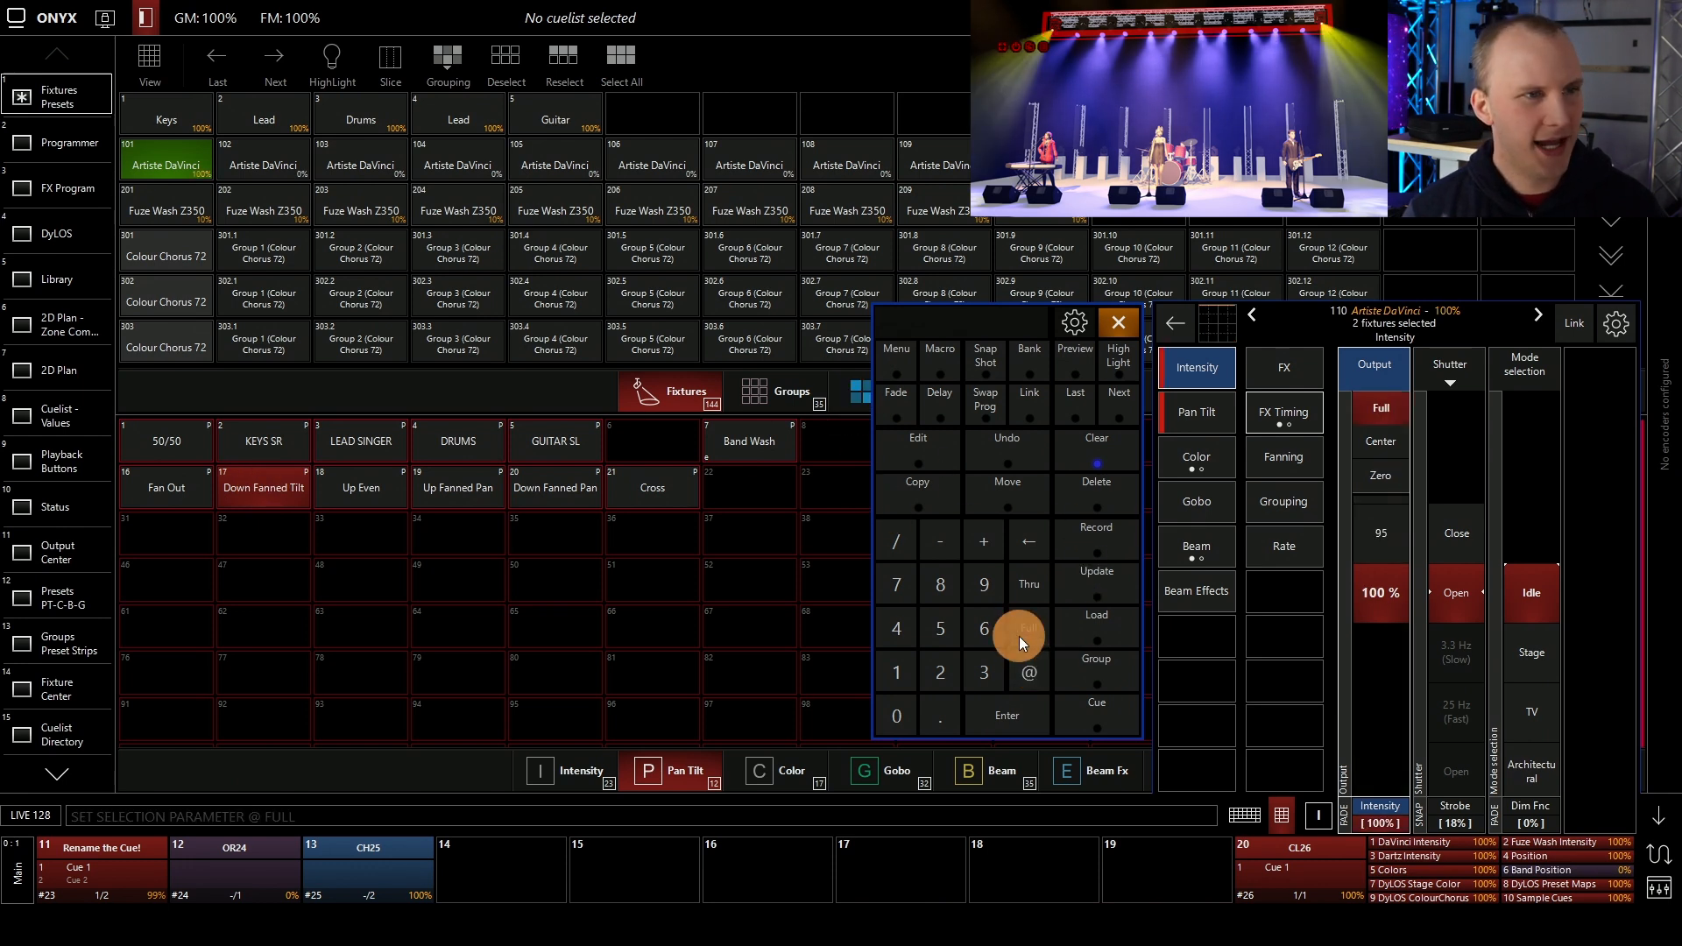
Apply the KEYS SR position preset to the two fixtures and record it as a new chase on playback 14
left_click(261, 480)
left_click(249, 444)
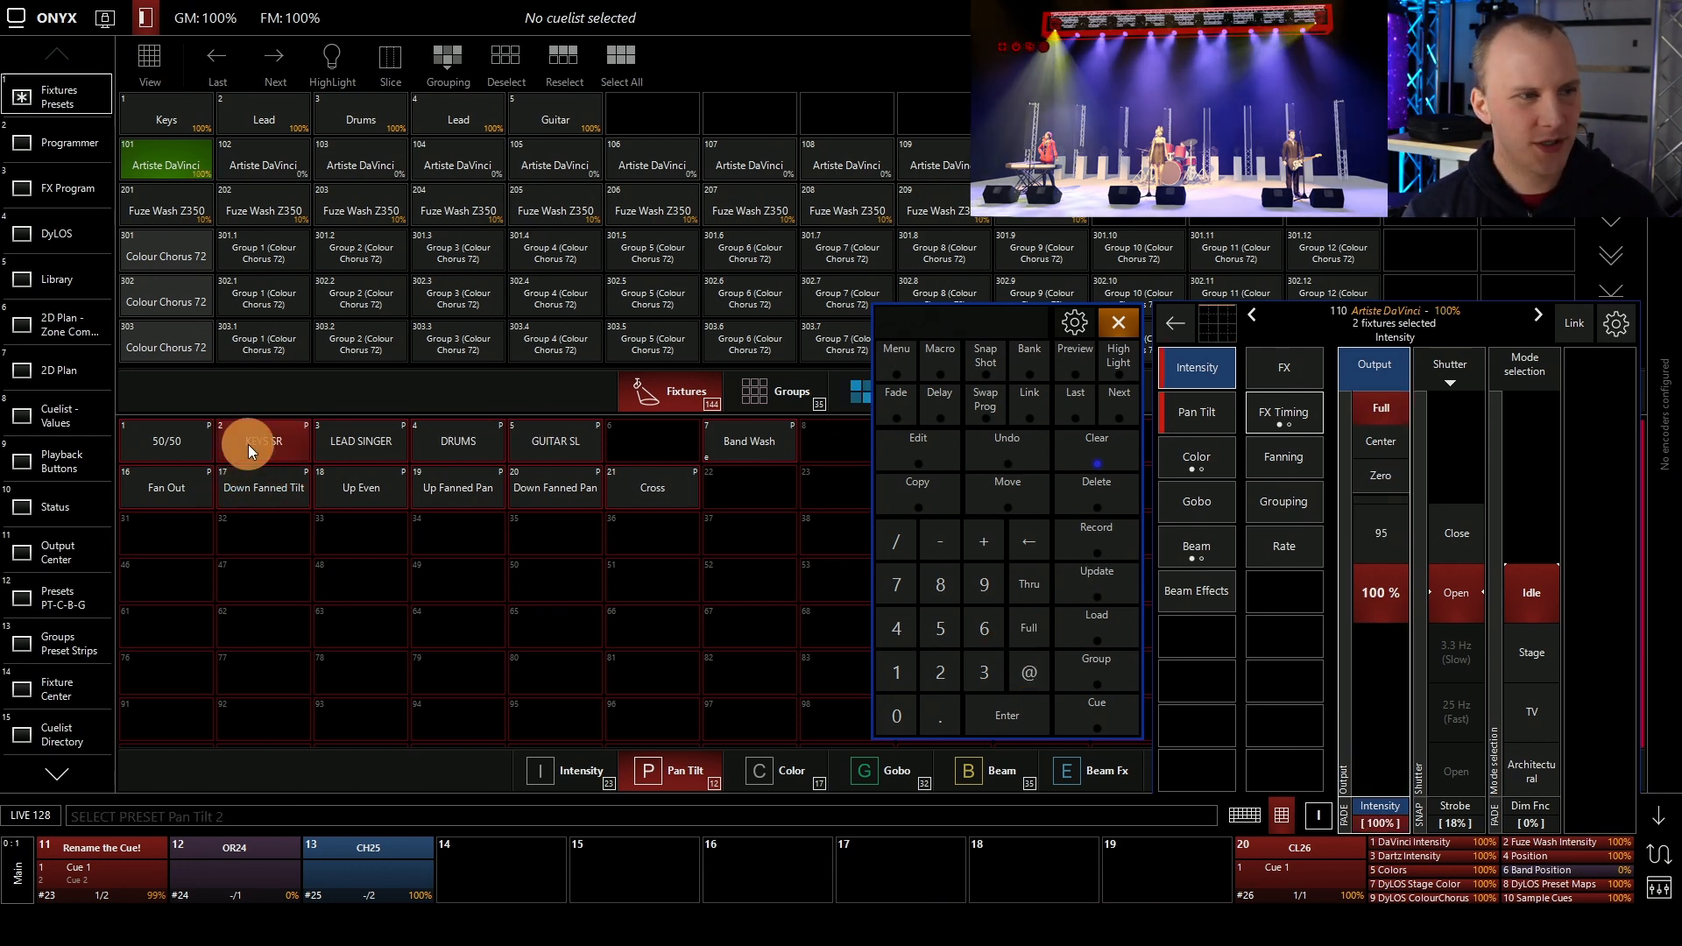
left_click(1105, 552)
left_click(549, 827)
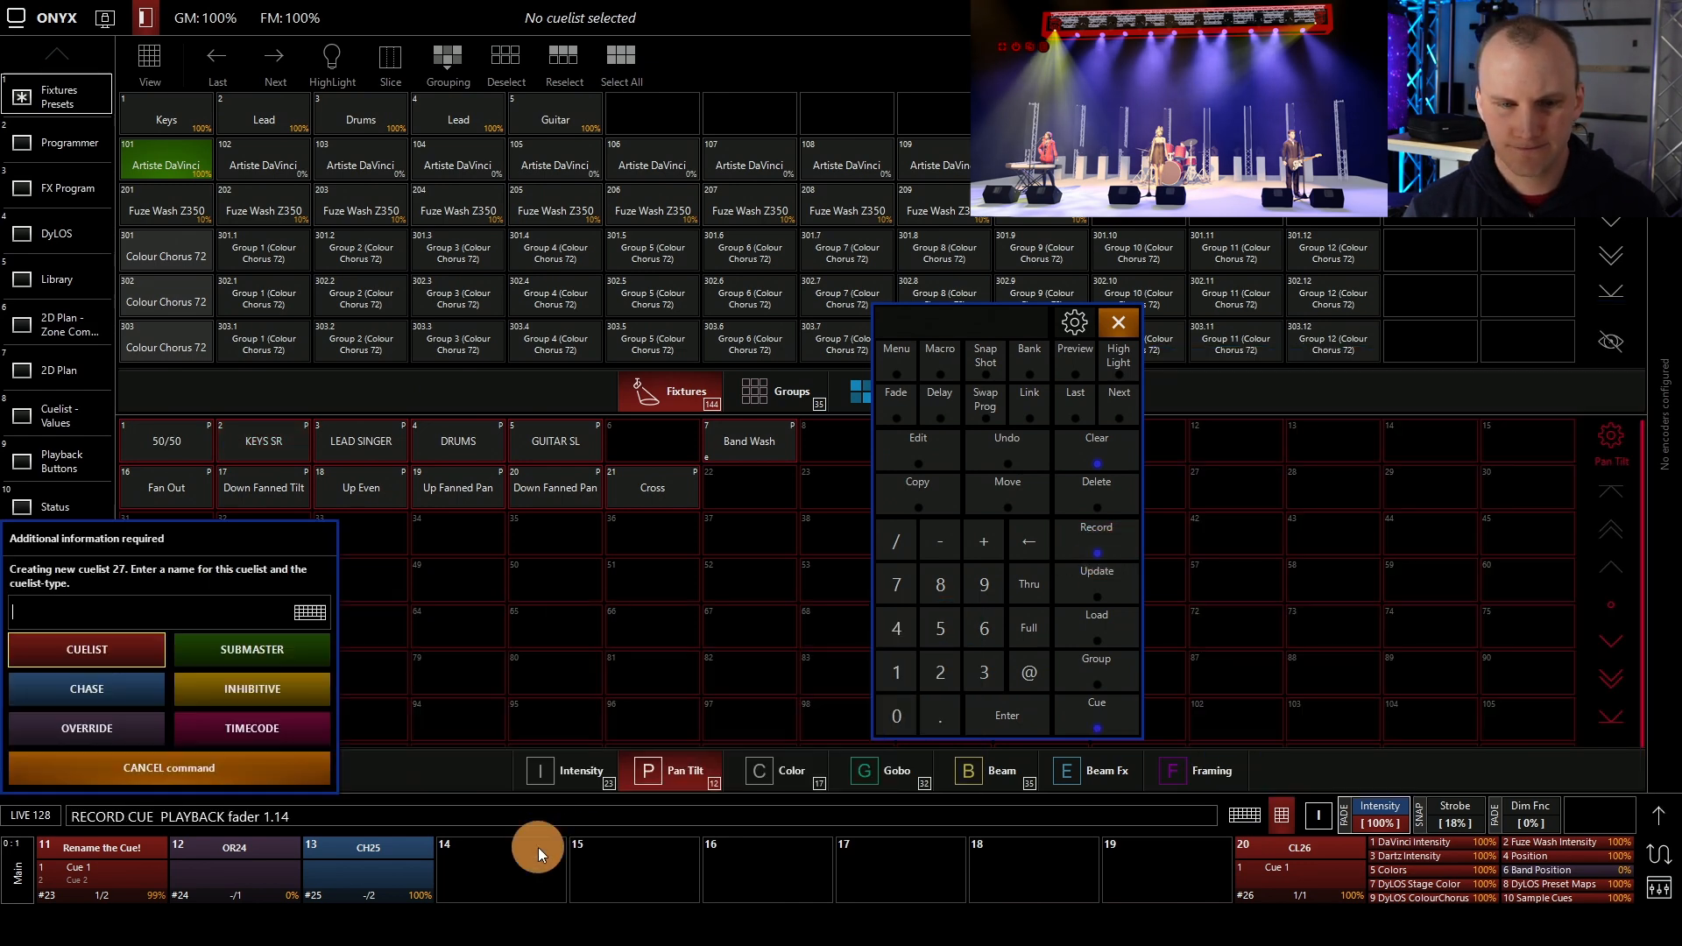
left_click(74, 685)
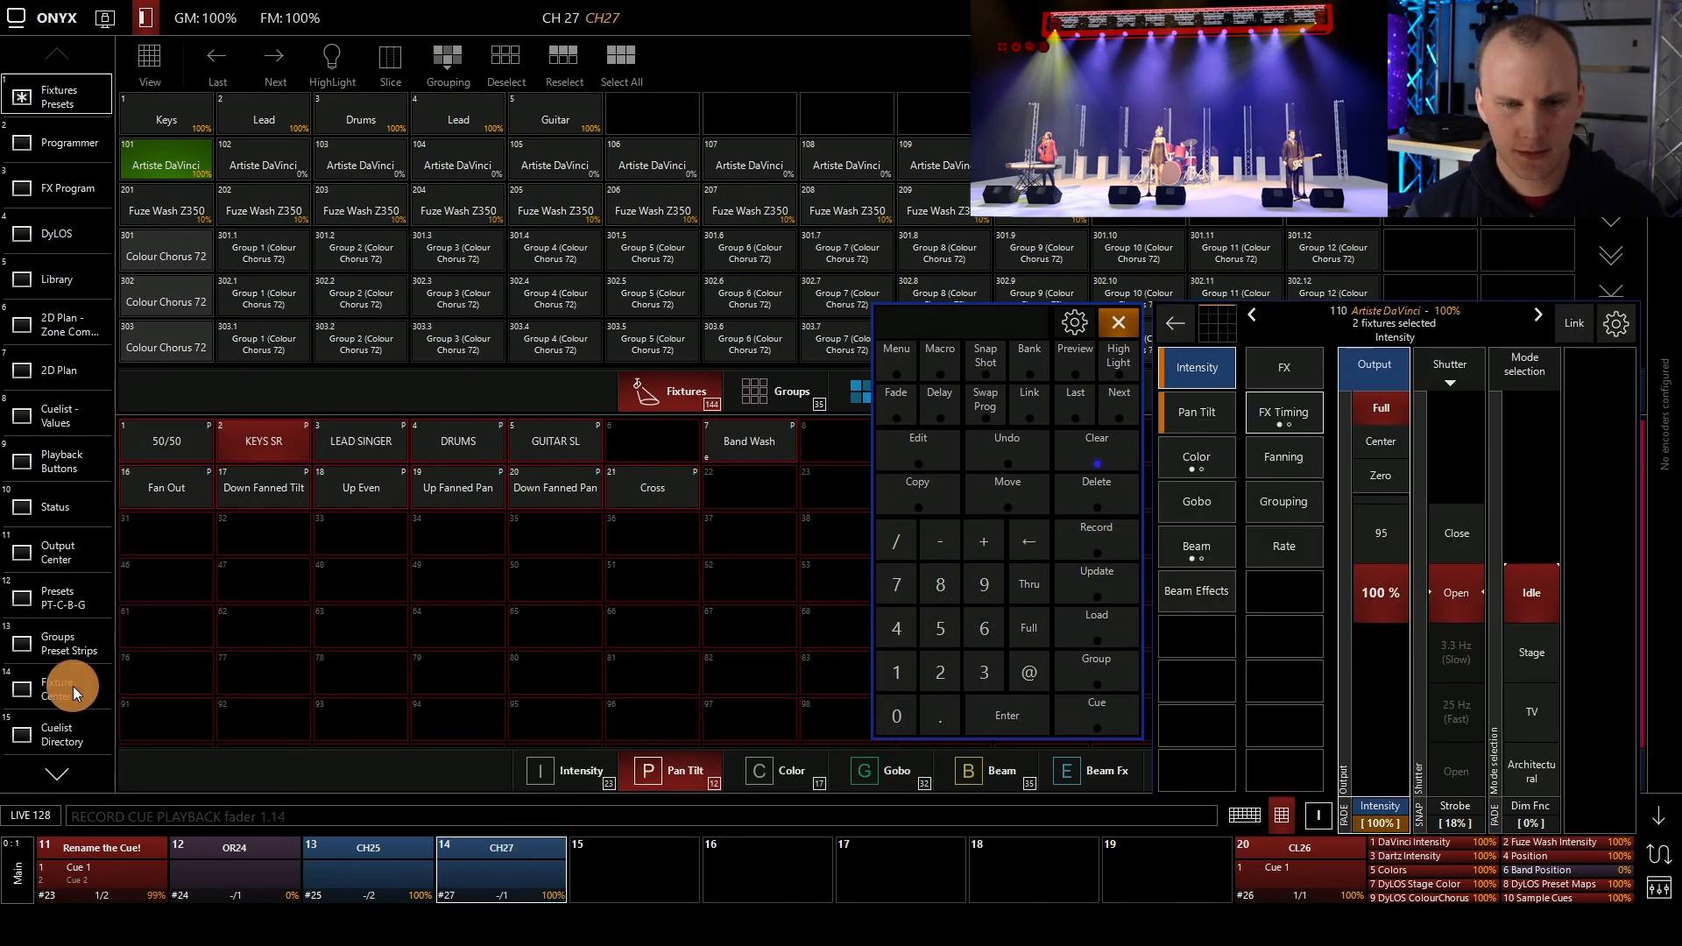
Record the LEAD SINGER and DRUMS position presets as the second and third cues of the chase on playback 14
left_click(362, 444)
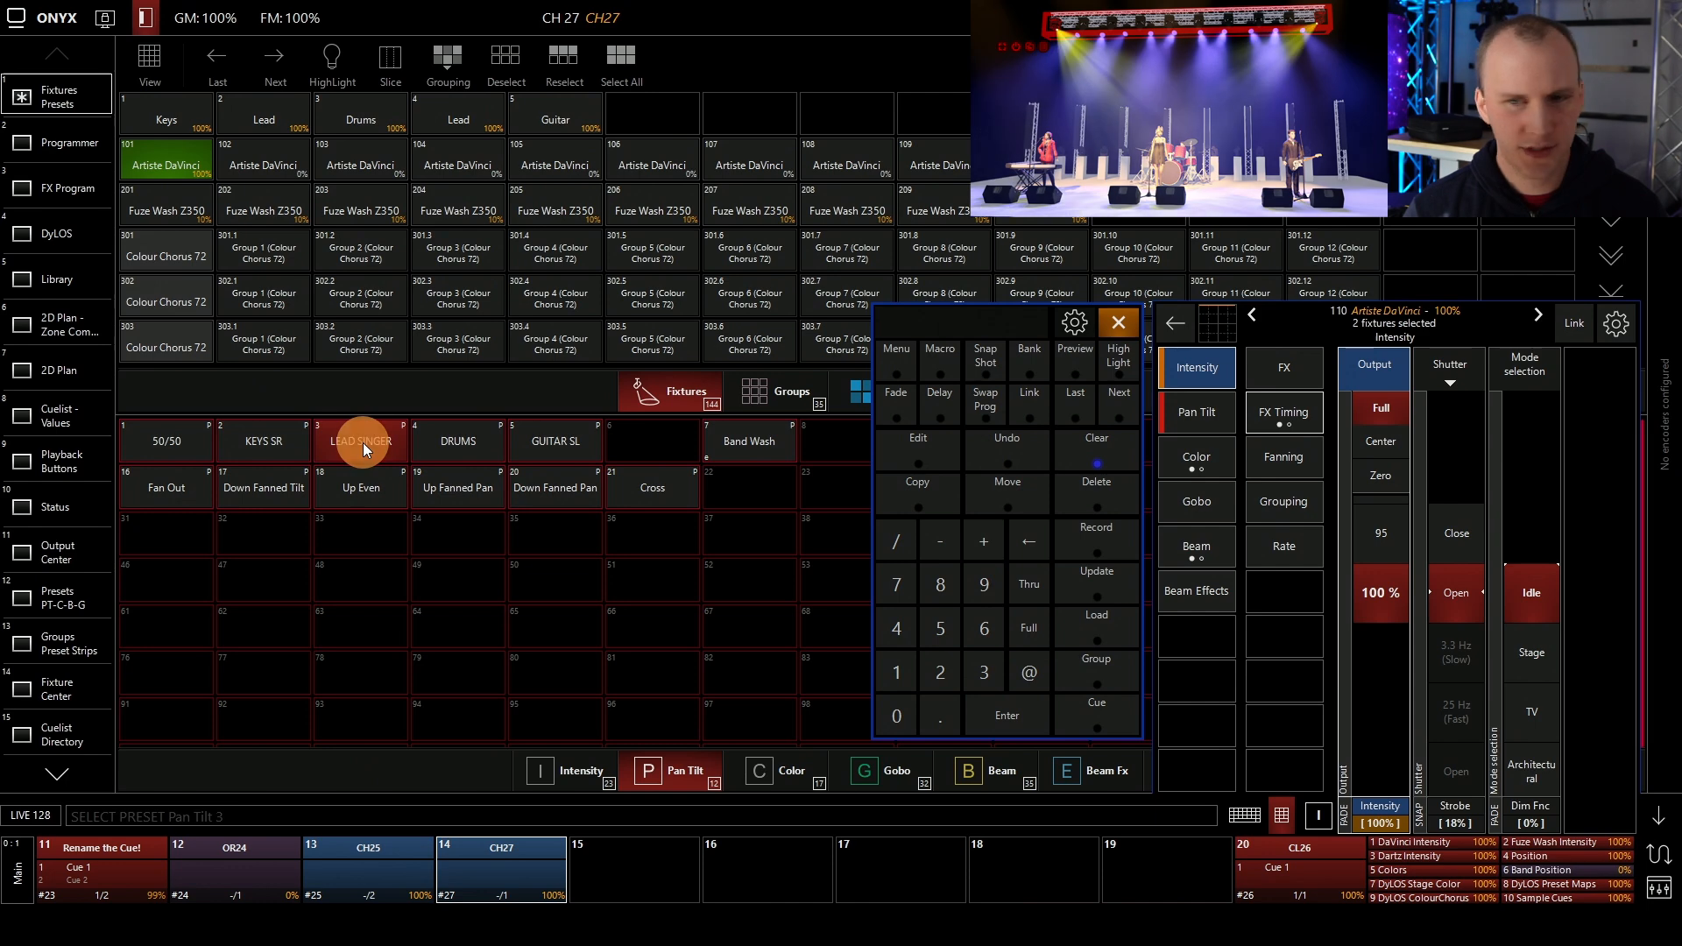
left_click(1105, 535)
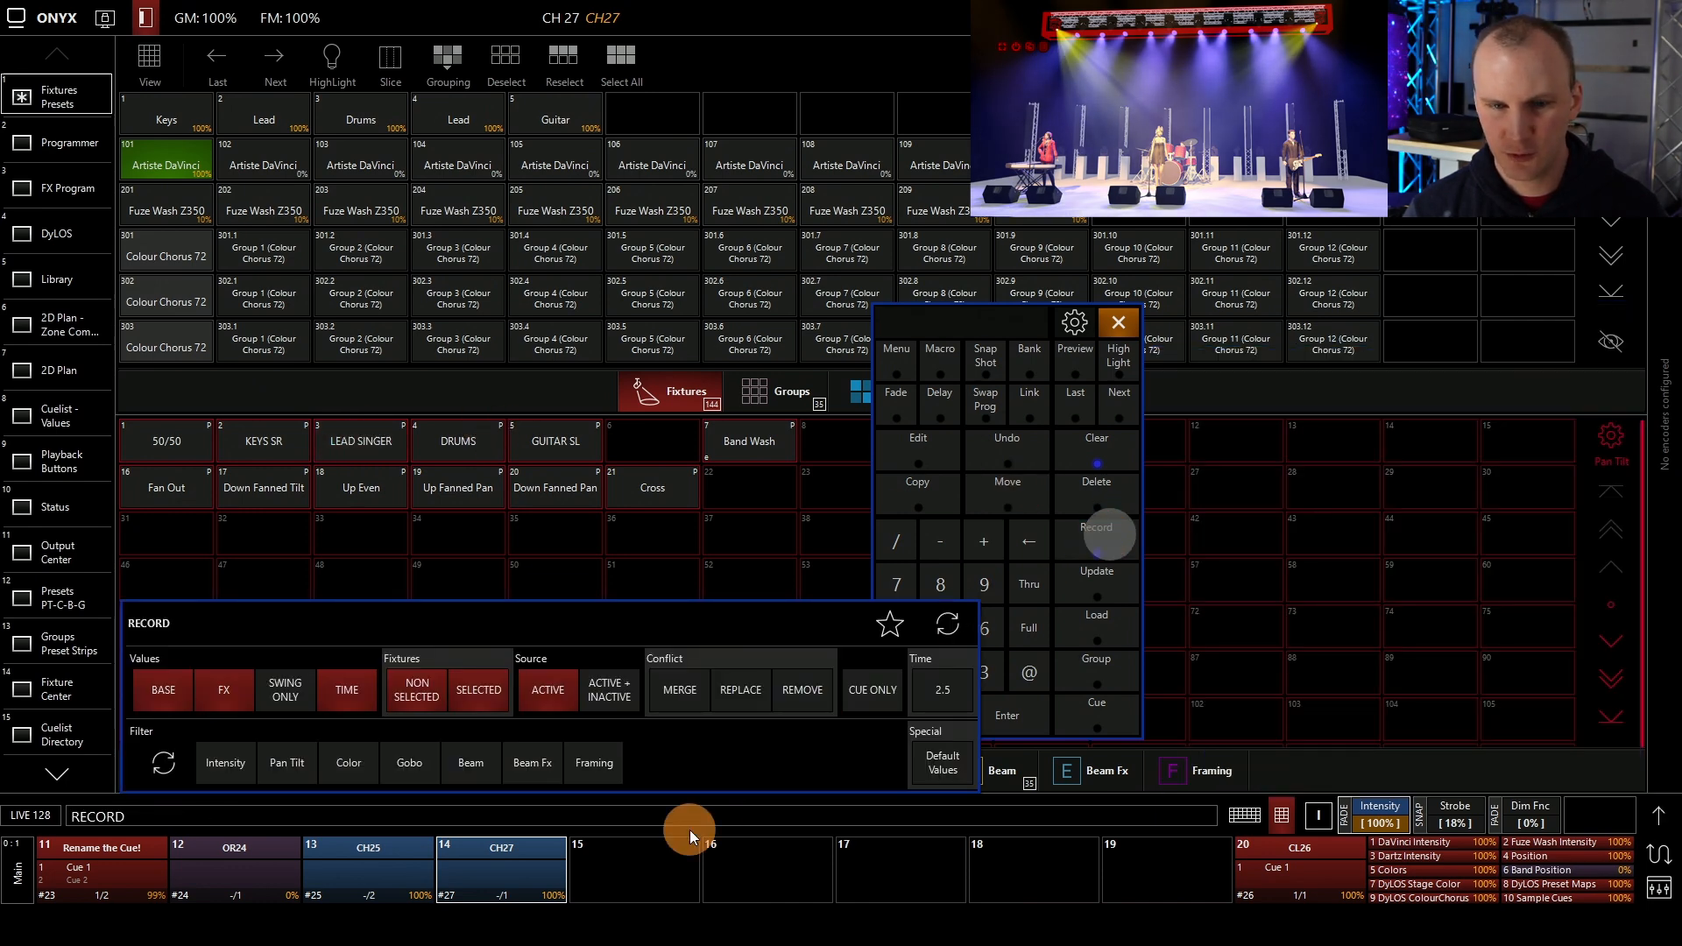
left_click(690, 829)
left_click(482, 443)
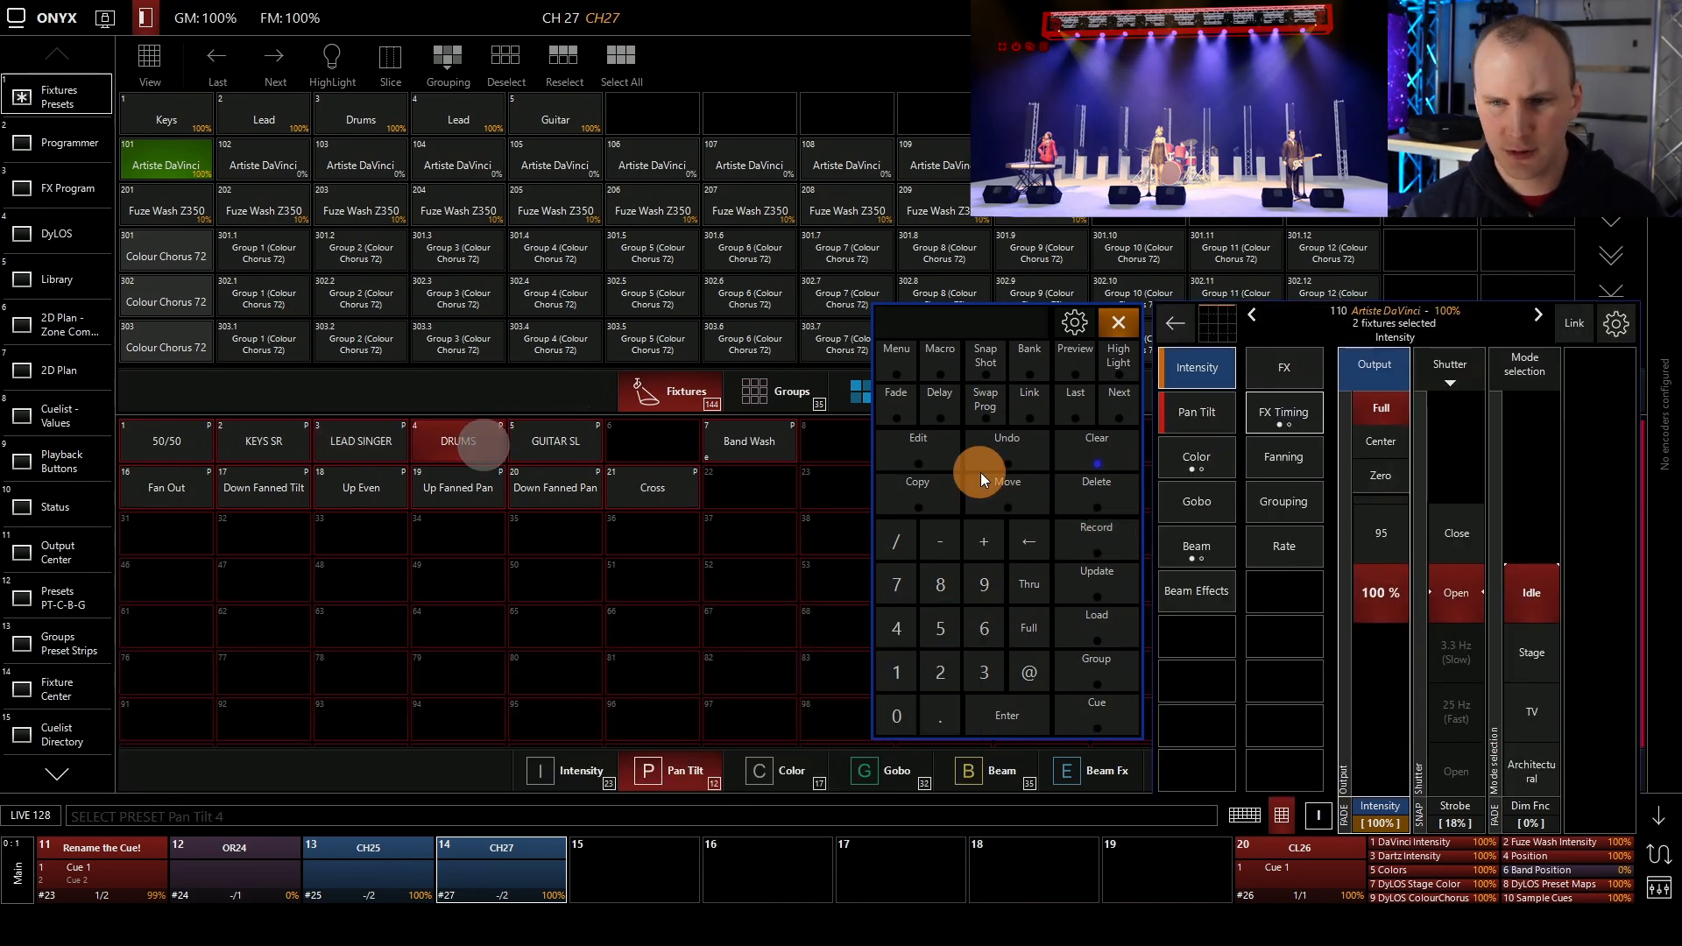
left_click(1091, 548)
left_click(370, 852)
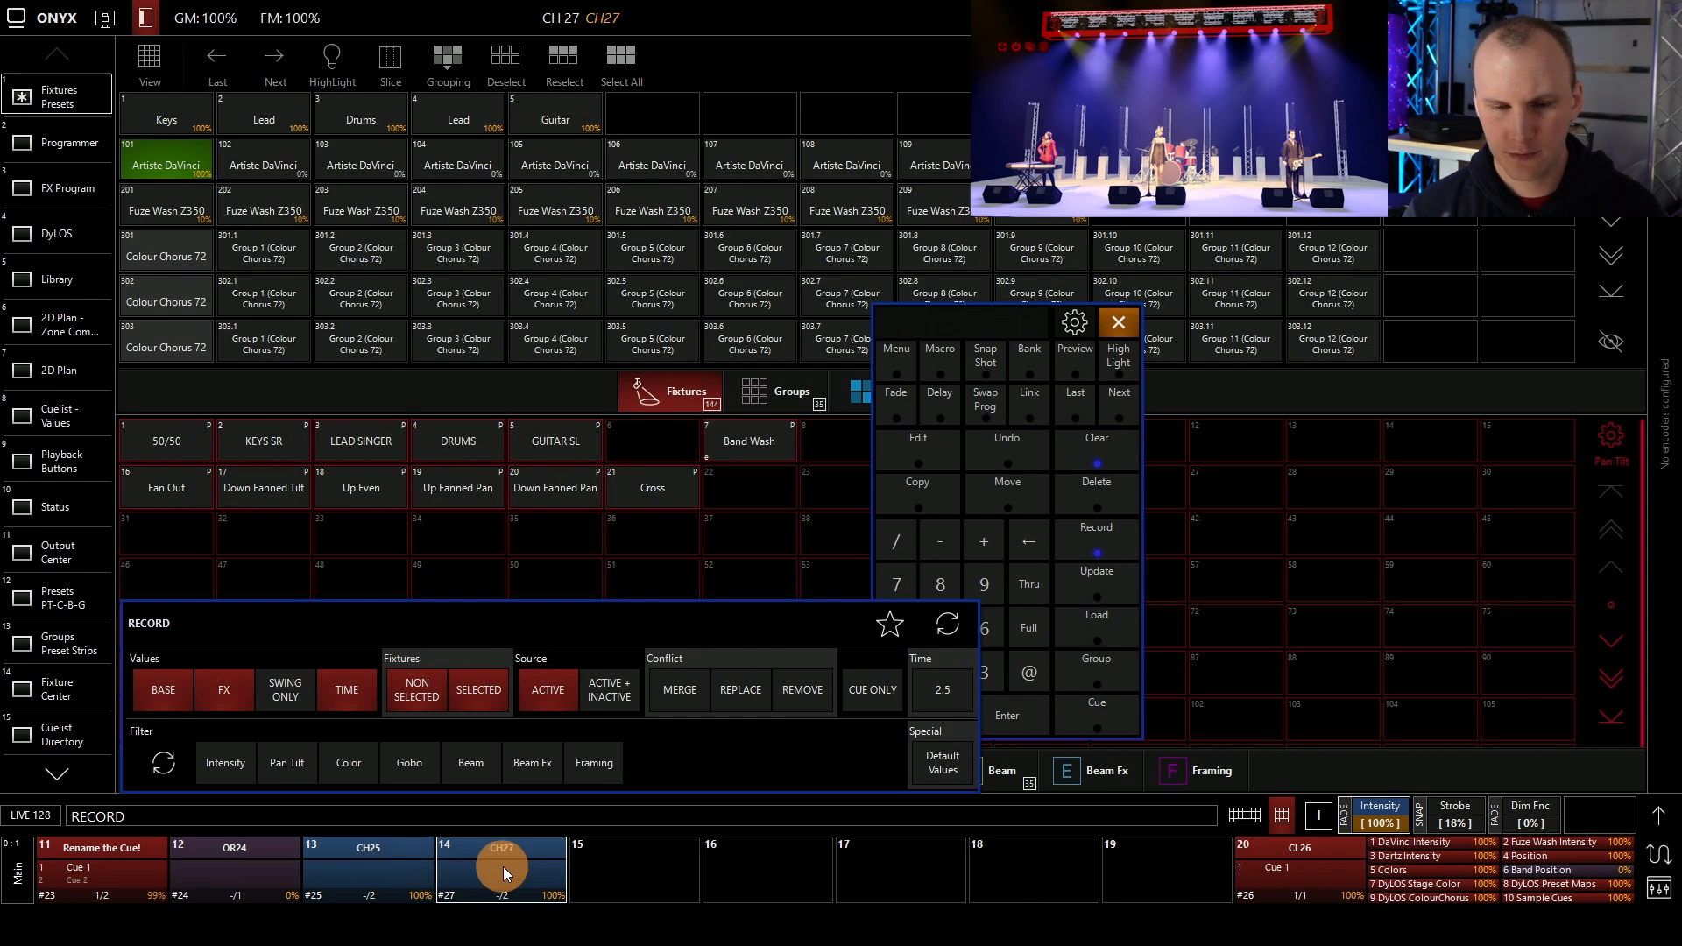
Record the GUITAR SL and Up Even position presets as the chase's fourth and fifth cues on playback 14, and clear the programmer
left_click(550, 443)
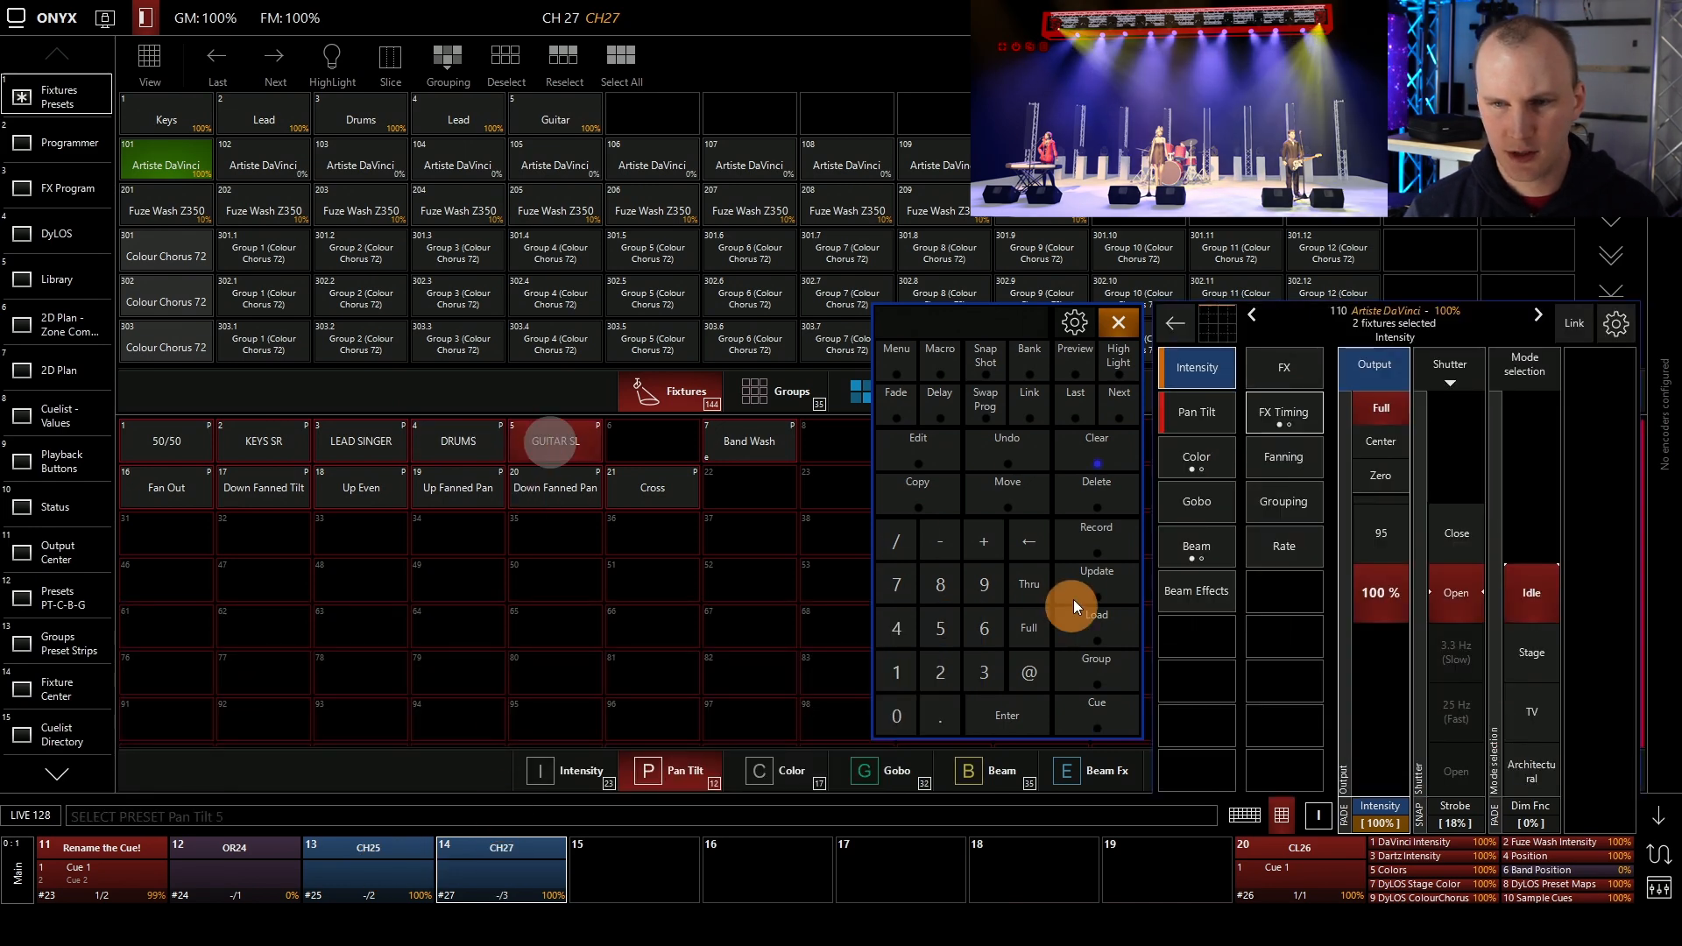
left_click(1070, 543)
left_click(519, 863)
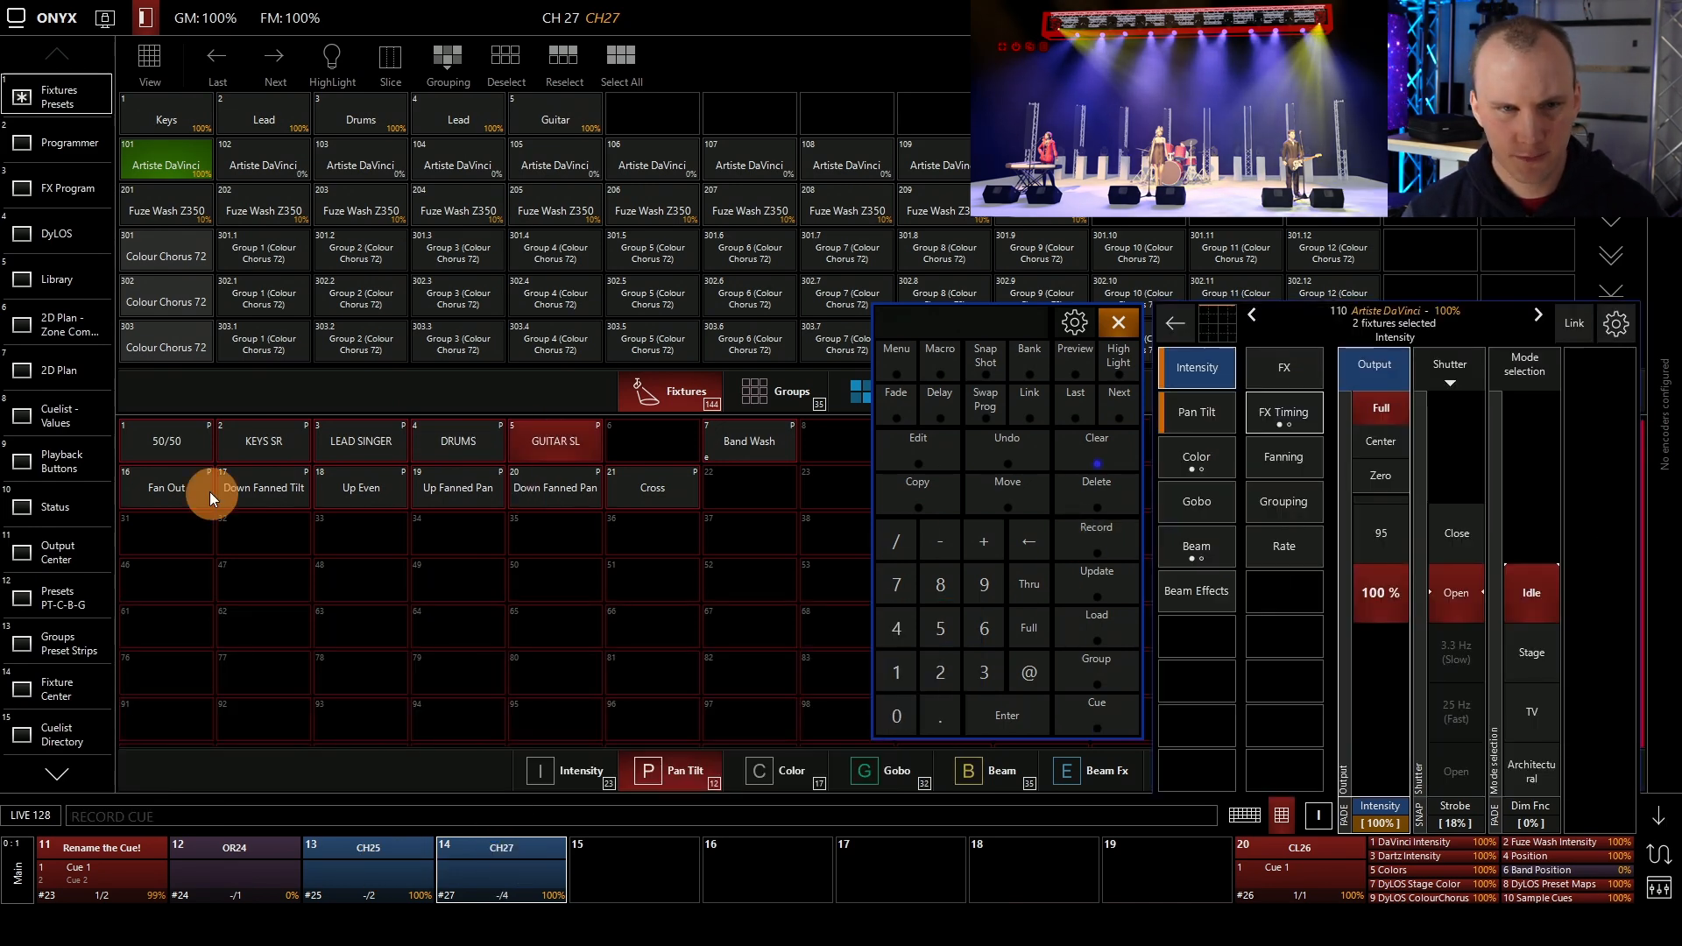
left_click(344, 494)
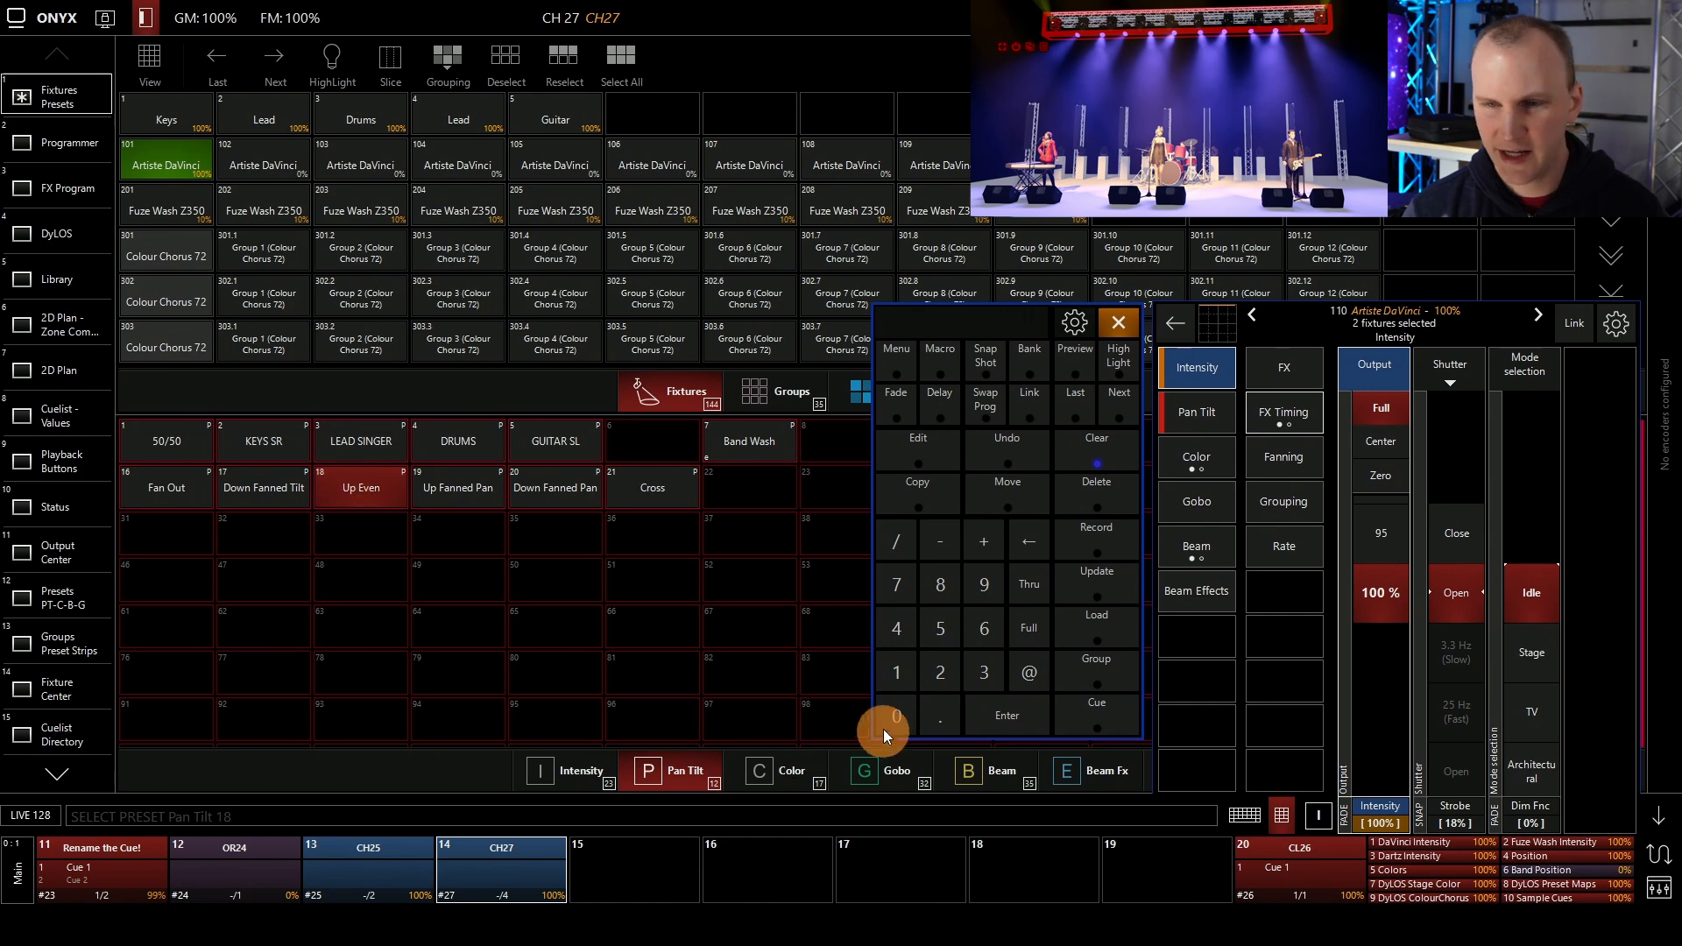
left_click(1084, 541)
left_click(504, 860)
left_click(1086, 427)
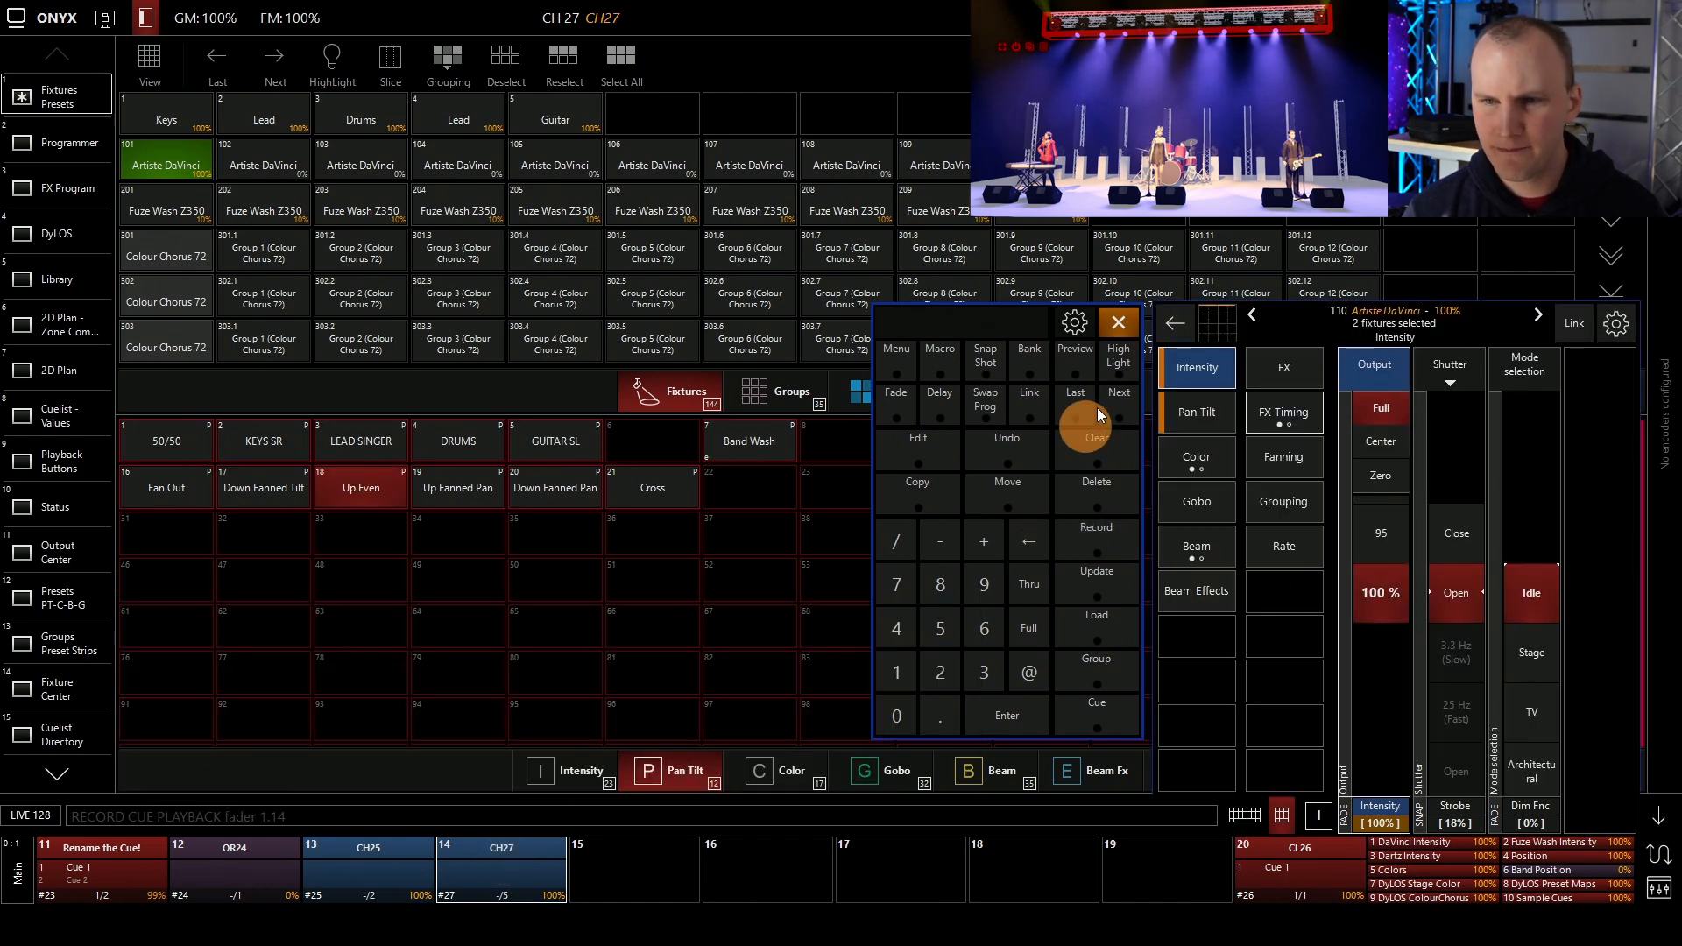
left_click(1104, 450)
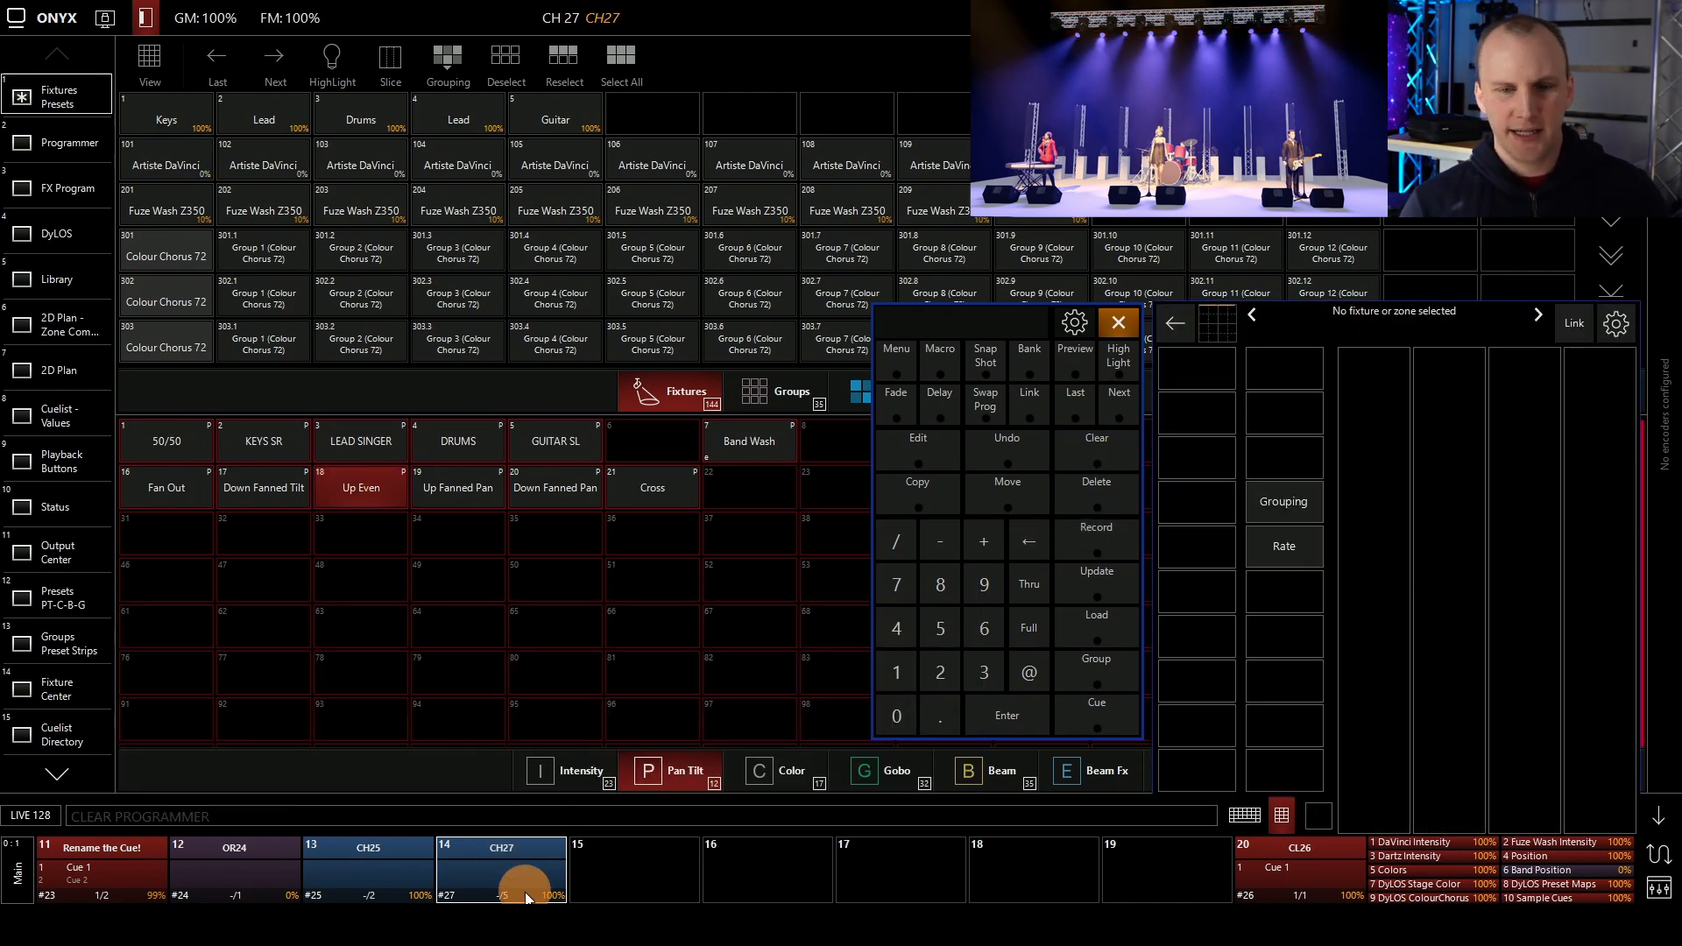
Run the position chase on playback 14 from its playback controls
left_click(506, 866)
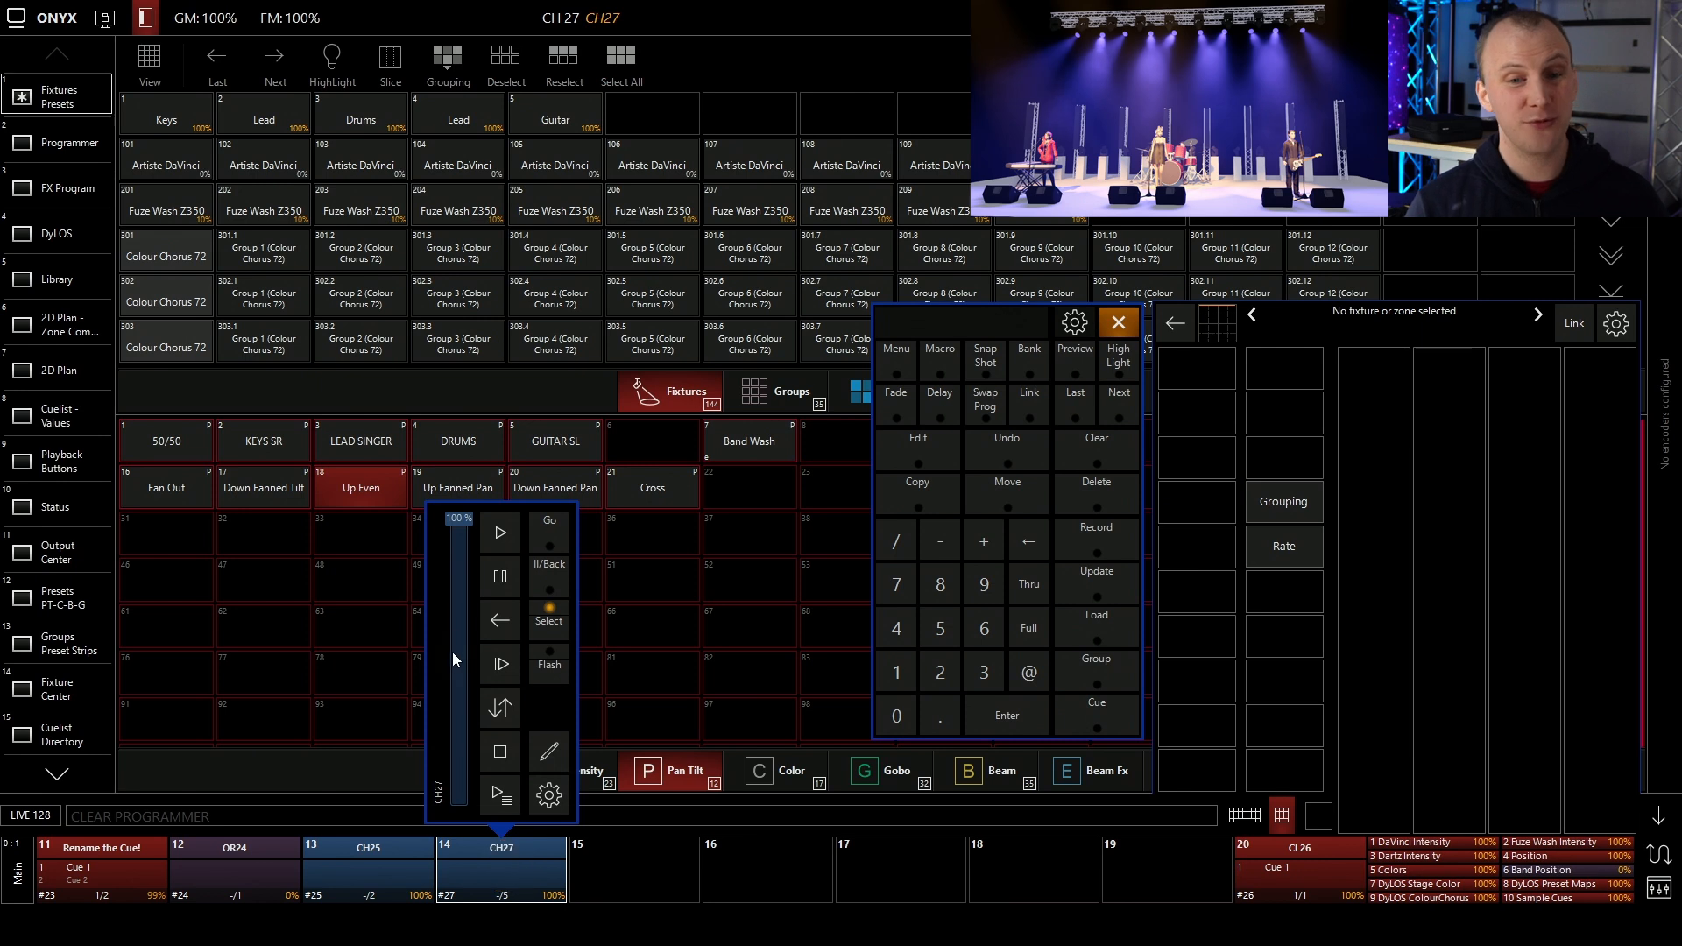
left_click(497, 540)
left_click(497, 540)
left_click(497, 539)
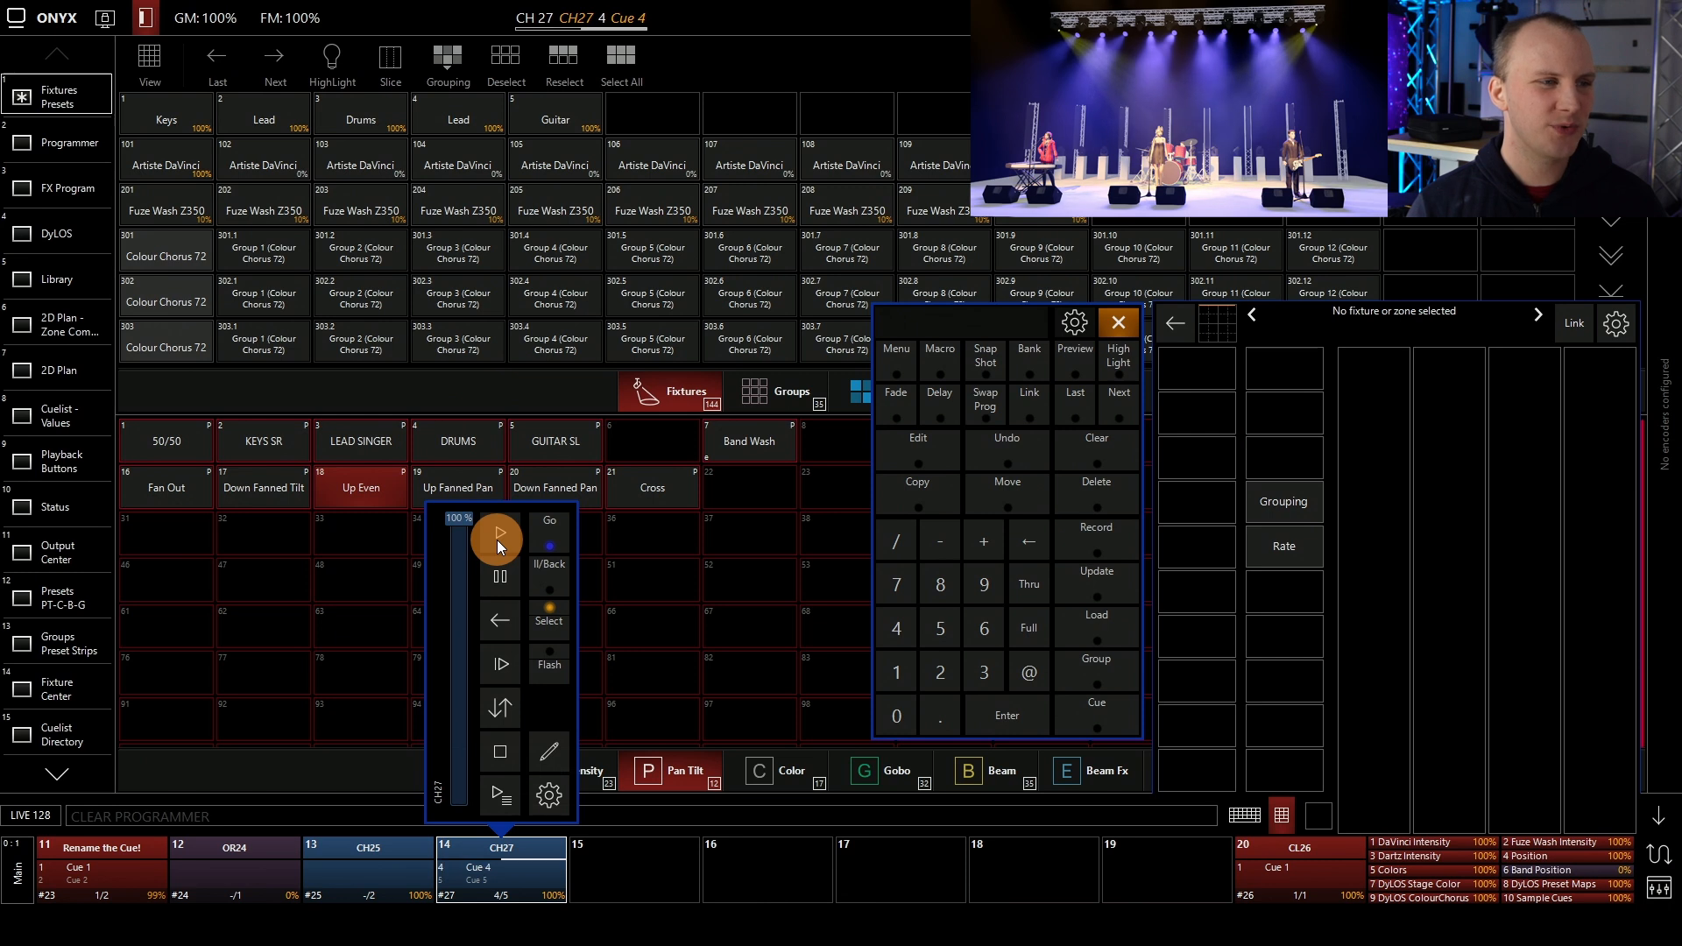
left_click(497, 540)
left_click(497, 540)
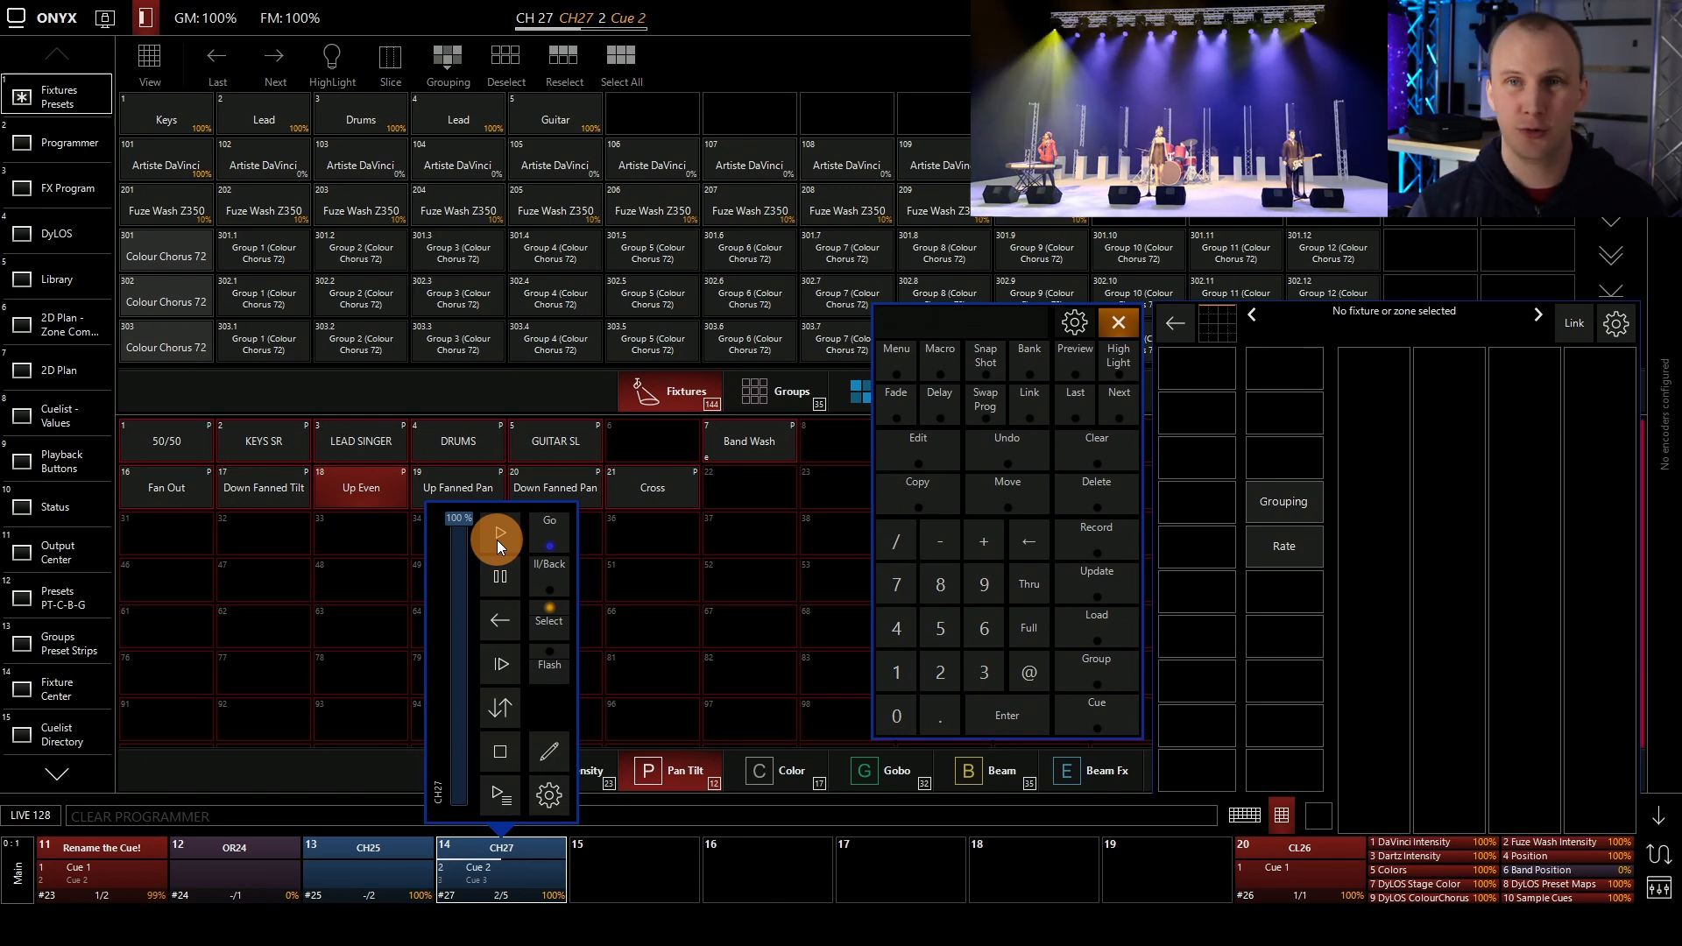
left_click(496, 540)
left_click(496, 540)
left_click(496, 539)
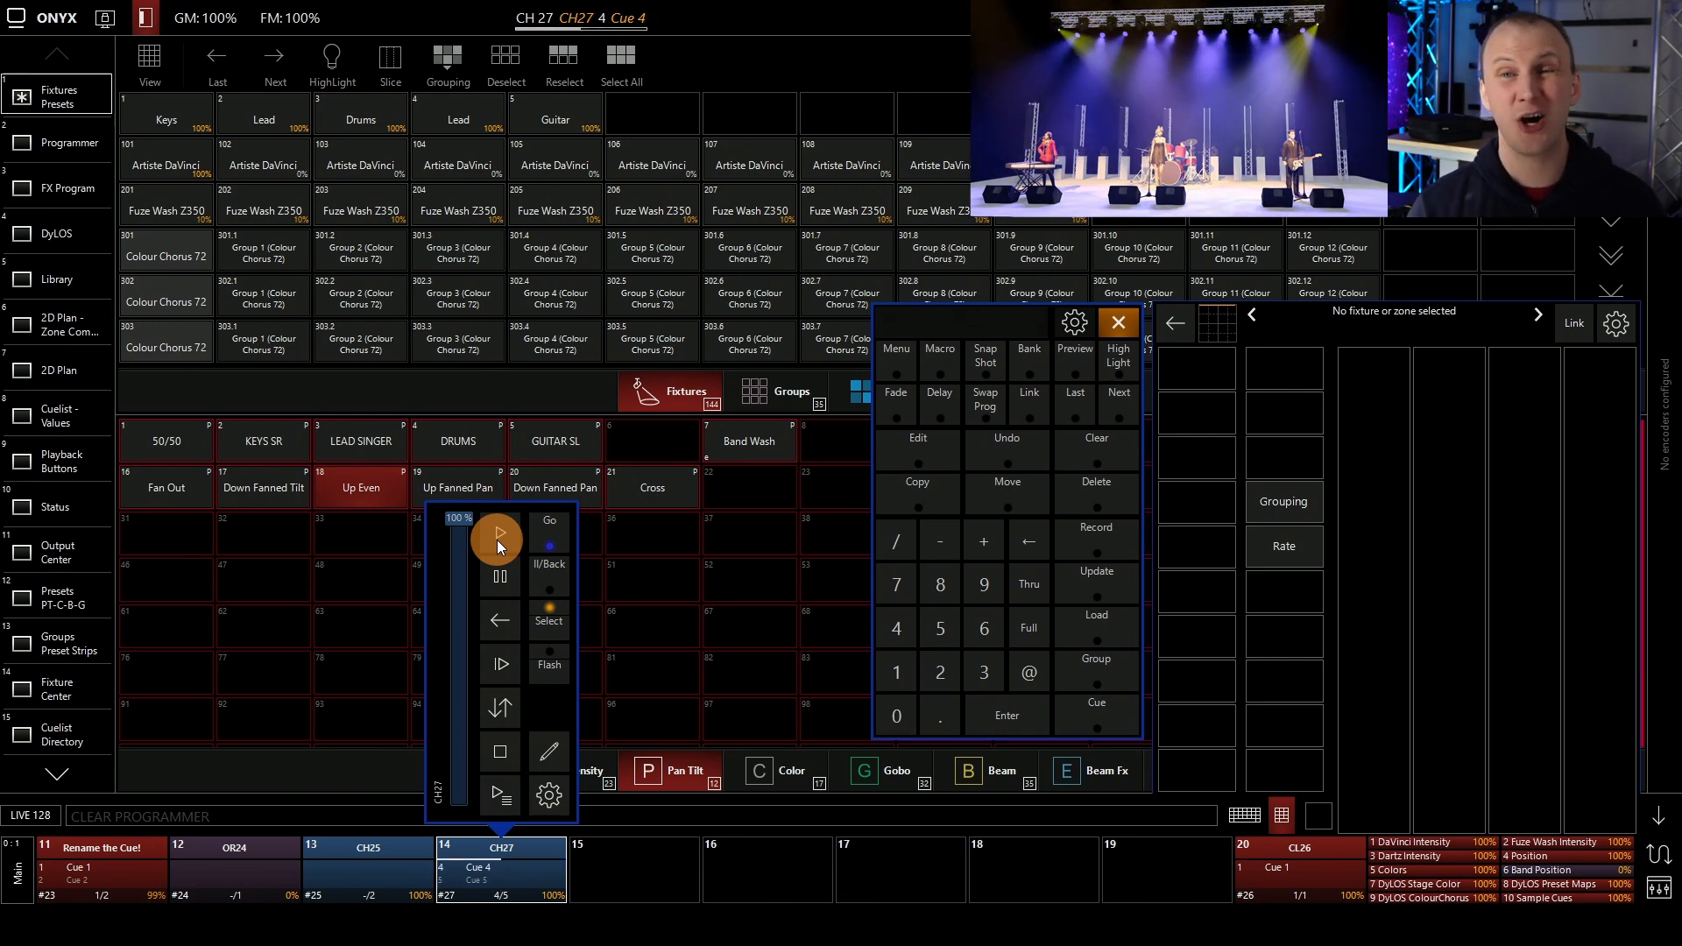
left_click(497, 540)
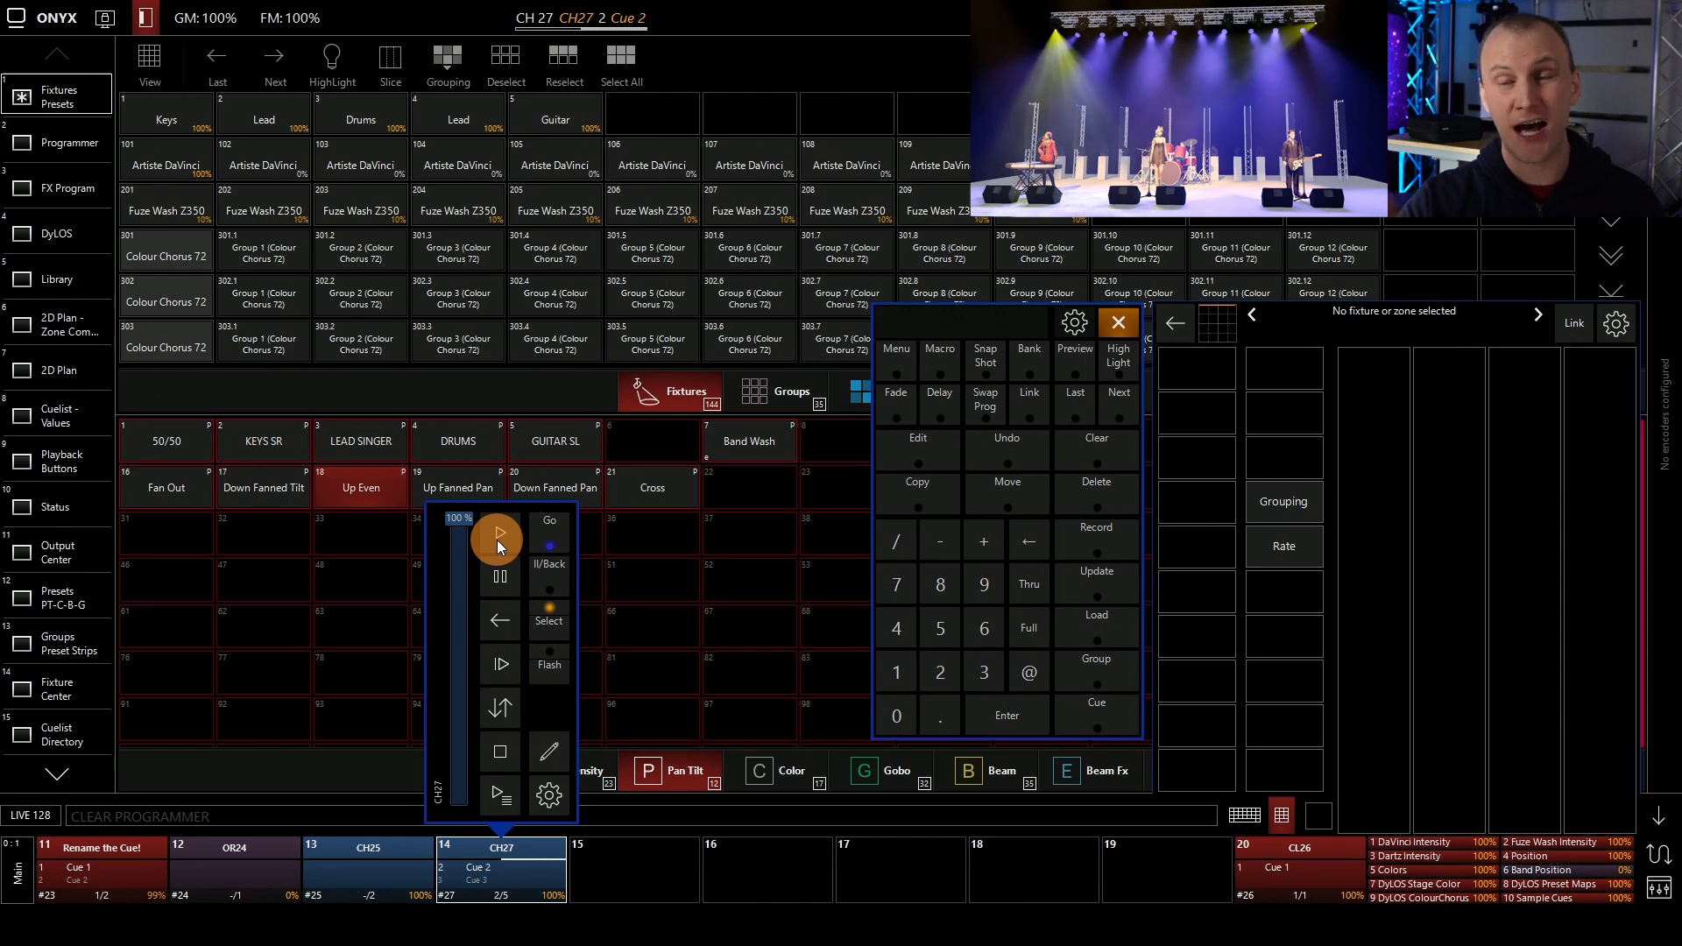
In the cuelist options of the chase on playback 14, try the BWD and BNC directions and set it to RND
left_click(552, 817)
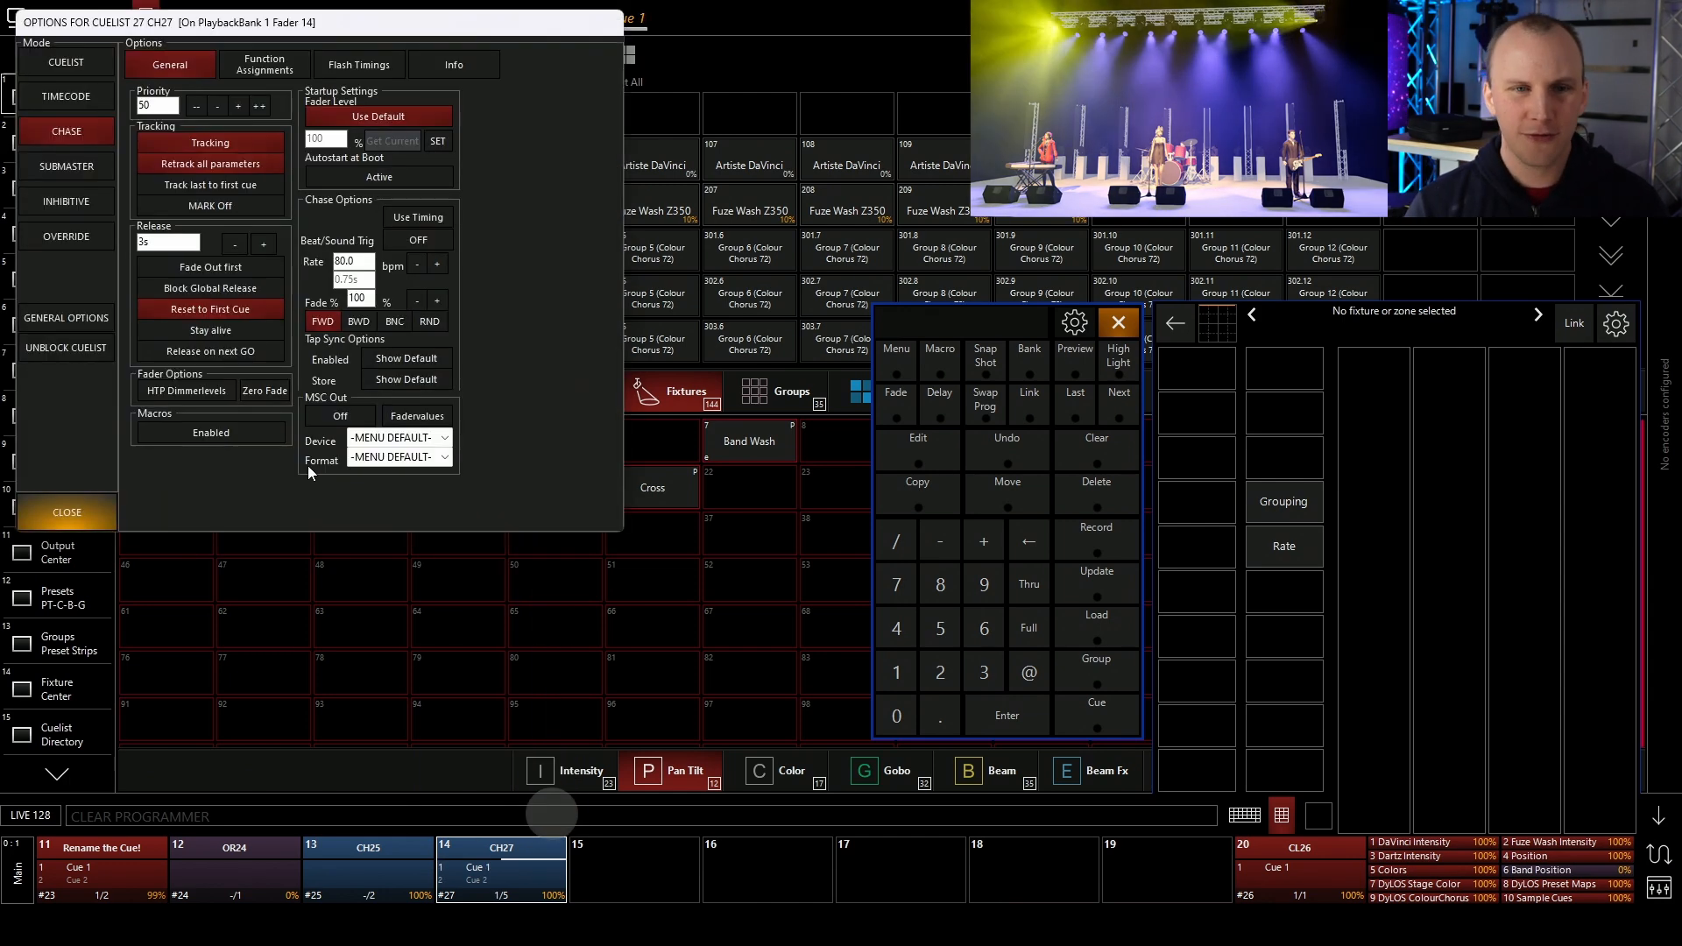
left_click(355, 324)
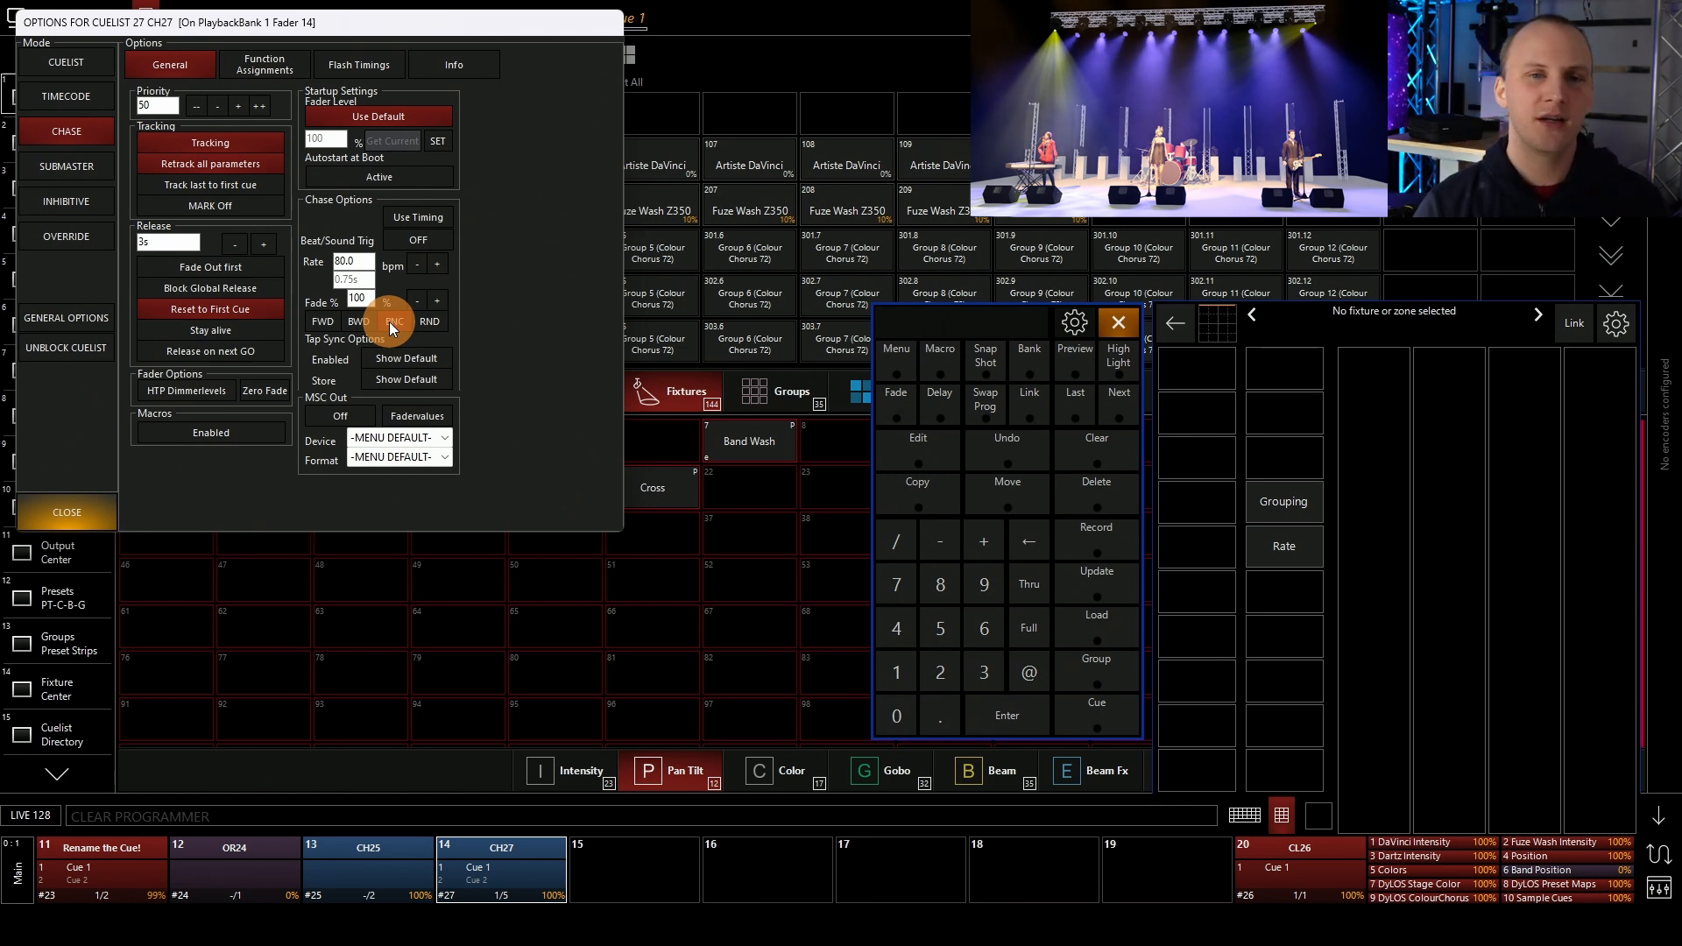
left_click(389, 322)
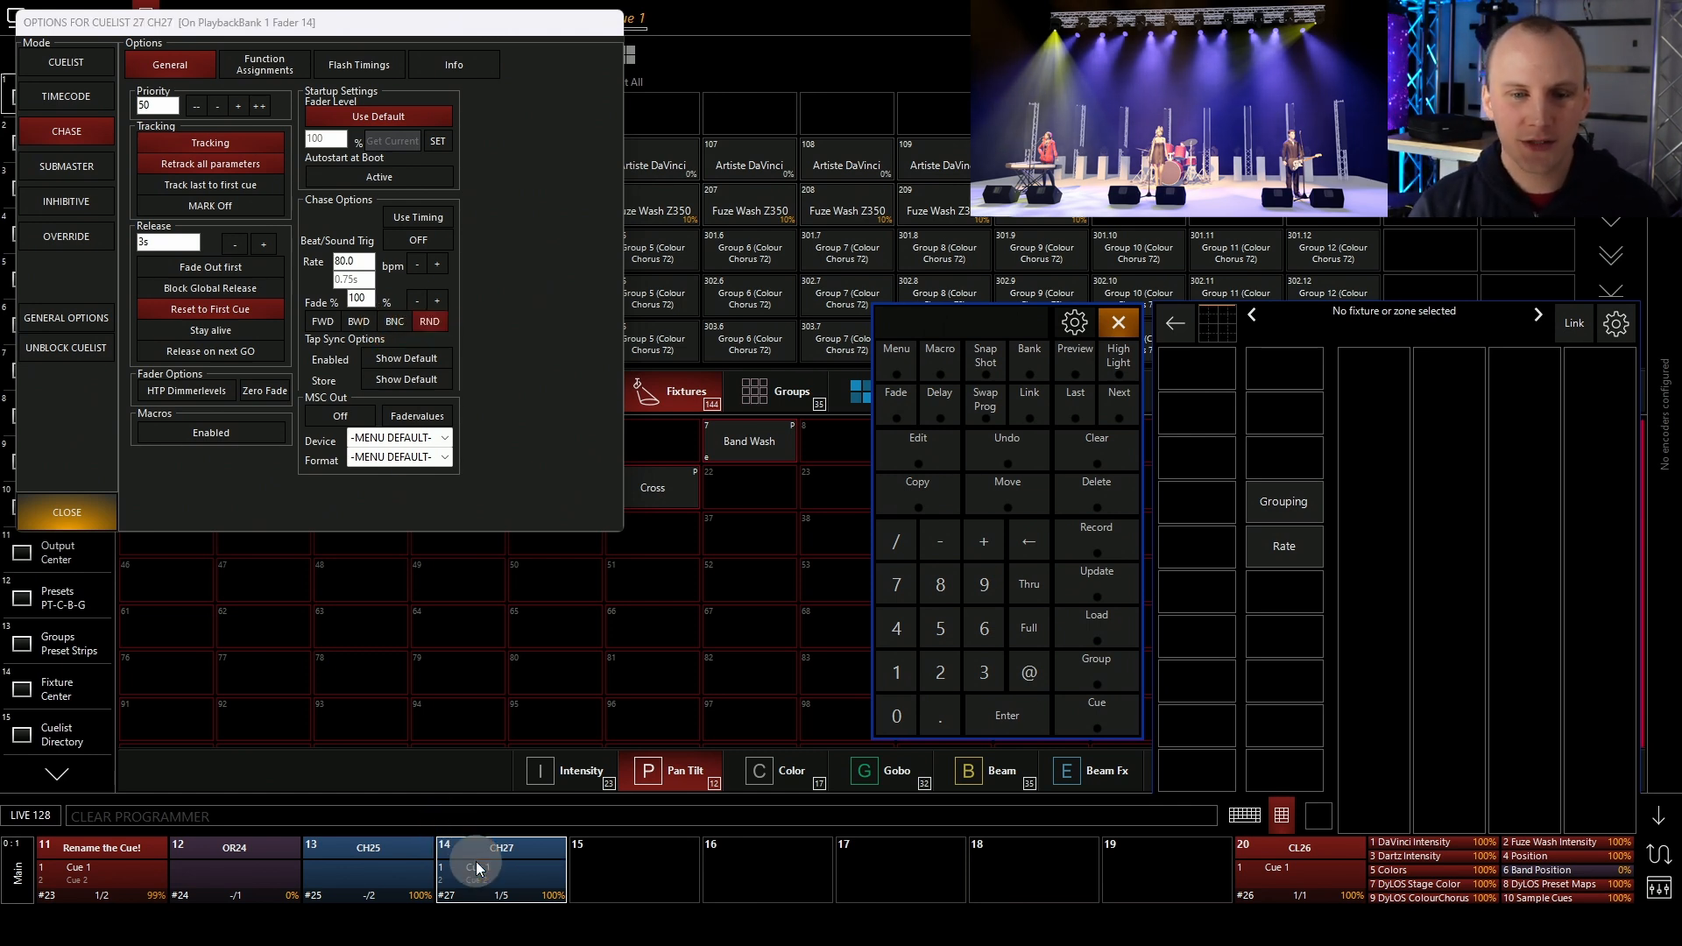
left_click(444, 828)
left_click(517, 413)
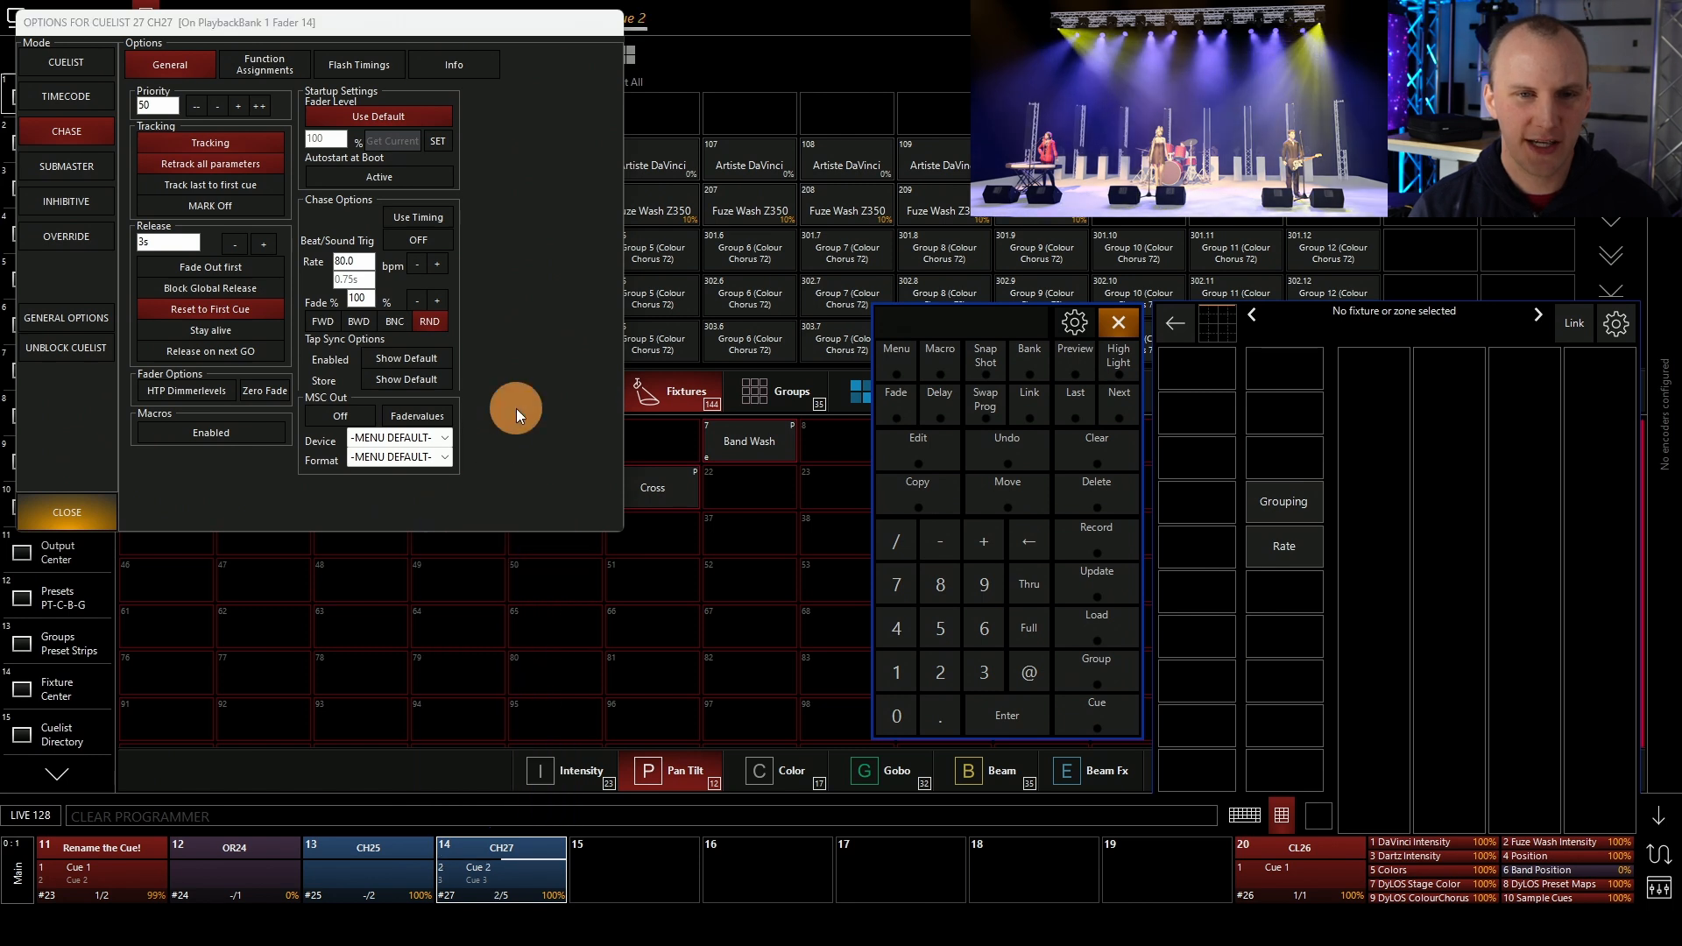